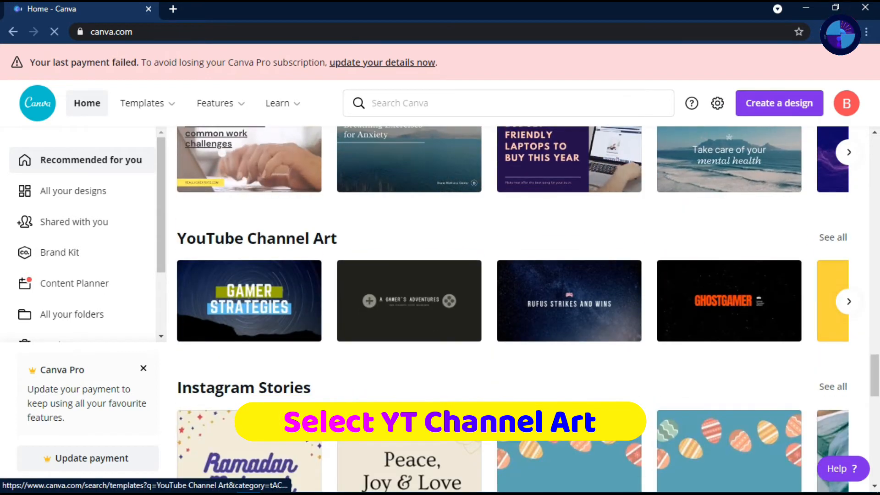
Open the YouTube Channel Art template category and look through the available banner designs
{"action": "left_click", "coordinate": [256, 238]}
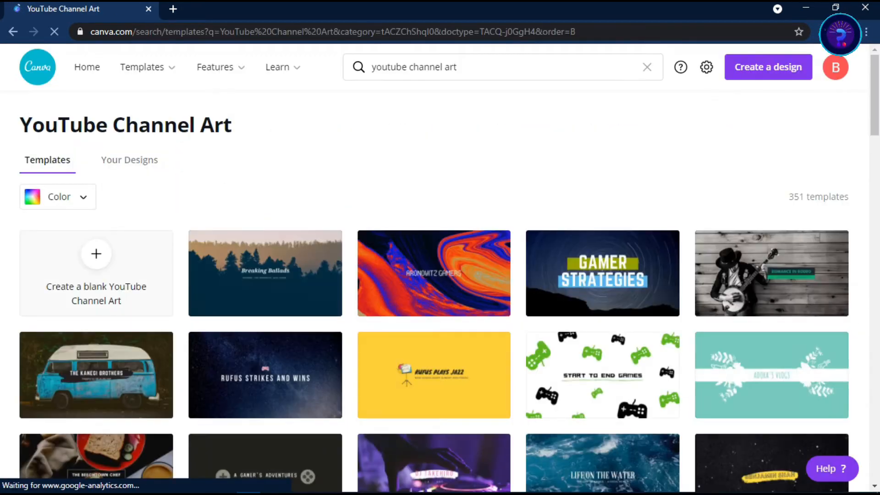
{"action": "scroll", "coordinate": [442, 421], "scroll_direction": "down", "scroll_amount": 7}
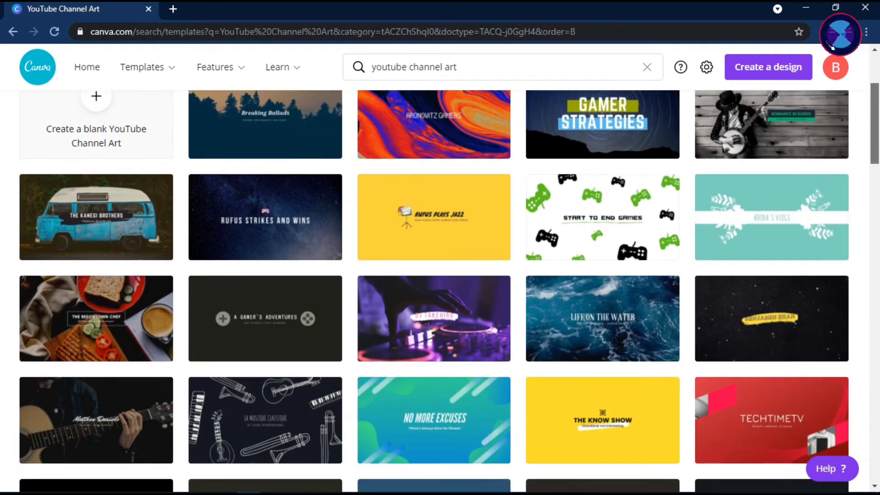
{"action": "scroll", "coordinate": [440, 275], "scroll_direction": "down", "scroll_amount": 12}
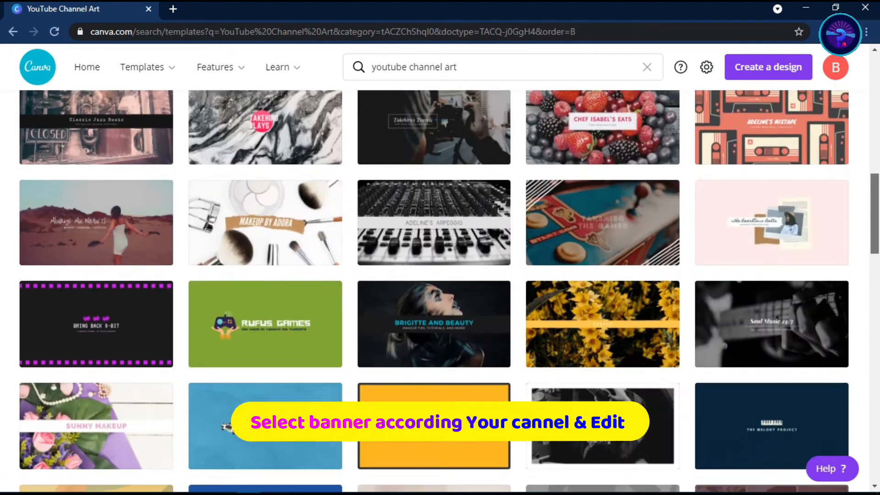
{"action": "scroll", "coordinate": [439, 275], "scroll_direction": "down", "scroll_amount": 19}
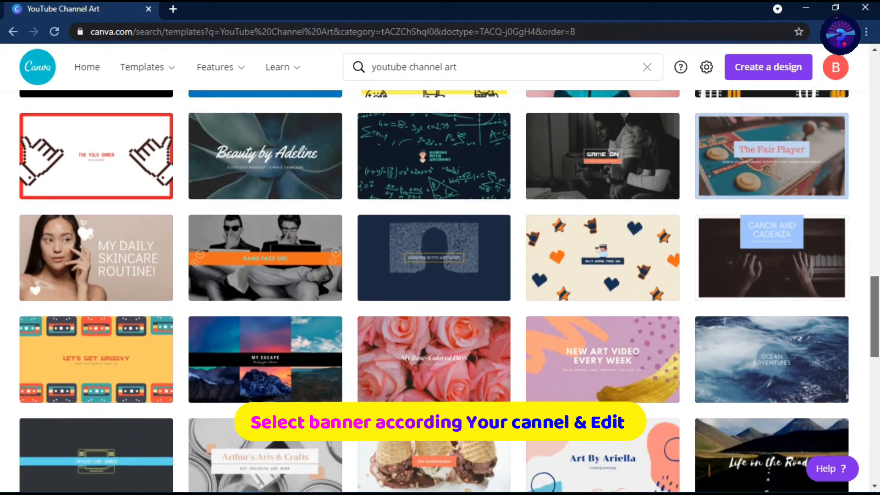
{"action": "scroll", "coordinate": [440, 275], "scroll_direction": "down", "scroll_amount": 6}
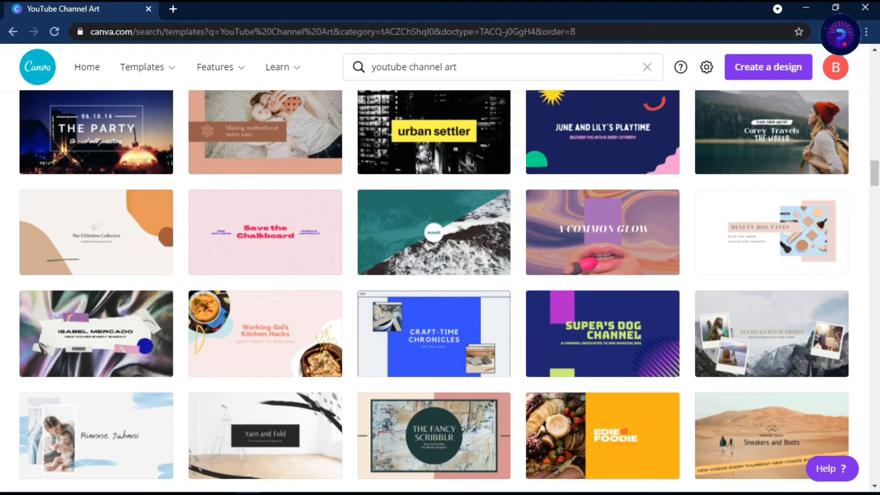
{"action": "scroll", "coordinate": [440, 275], "scroll_direction": "down", "scroll_amount": 17}
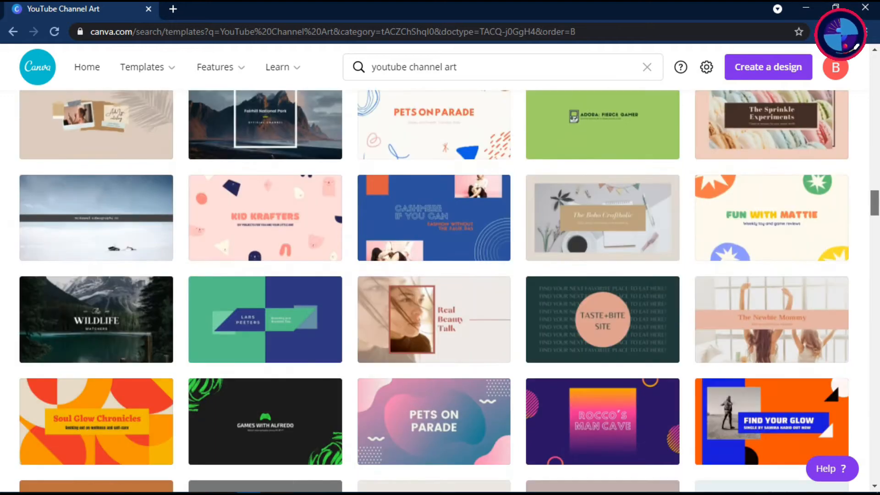
{"action": "scroll", "coordinate": [440, 275], "scroll_direction": "down", "scroll_amount": 12}
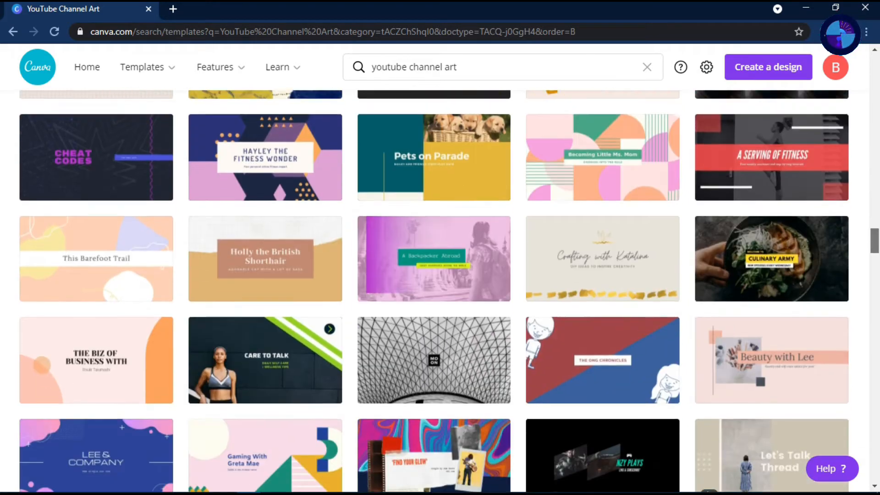
{"action": "scroll", "coordinate": [440, 275], "scroll_direction": "down", "scroll_amount": 10}
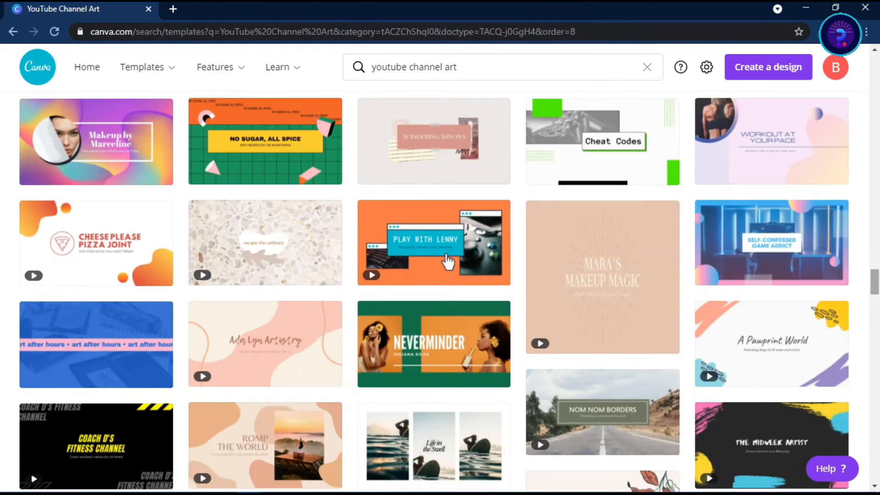
Search the templates for "colorful modern abstract technology"
{"action": "left_click", "coordinate": [502, 66]}
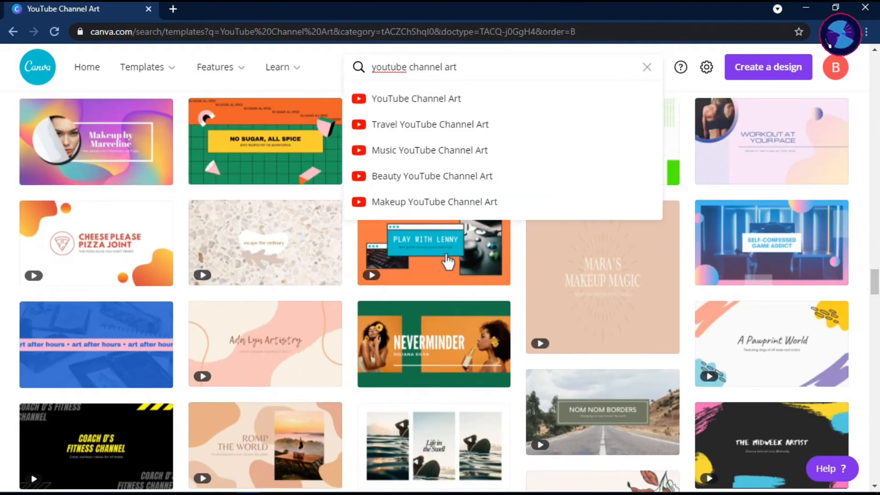
{"action": "key", "text": "BackSpace"}
{"action": "key", "text": "BackSpace"}
{"action": "key", "text": "BackSpace"}
{"action": "key", "text": "BackSpace"}
{"action": "key", "text": "BackSpace"}
{"action": "key", "text": "BackSpace"}
{"action": "key", "text": "BackSpace"}
{"action": "key", "text": "BackSpace"}
{"action": "key", "text": "BackSpace"}
{"action": "key", "text": "BackSpace"}
{"action": "key", "text": "BackSpace"}
{"action": "key", "text": "BackSpace"}
{"action": "key", "text": "BackSpace"}
{"action": "key", "text": "BackSpace"}
{"action": "key", "text": "BackSpace"}
{"action": "key", "text": "BackSpace"}
{"action": "key", "text": "BackSpace"}
{"action": "key", "text": "BackSpace"}
{"action": "key", "text": "BackSpace"}
{"action": "key", "text": "BackSpace"}
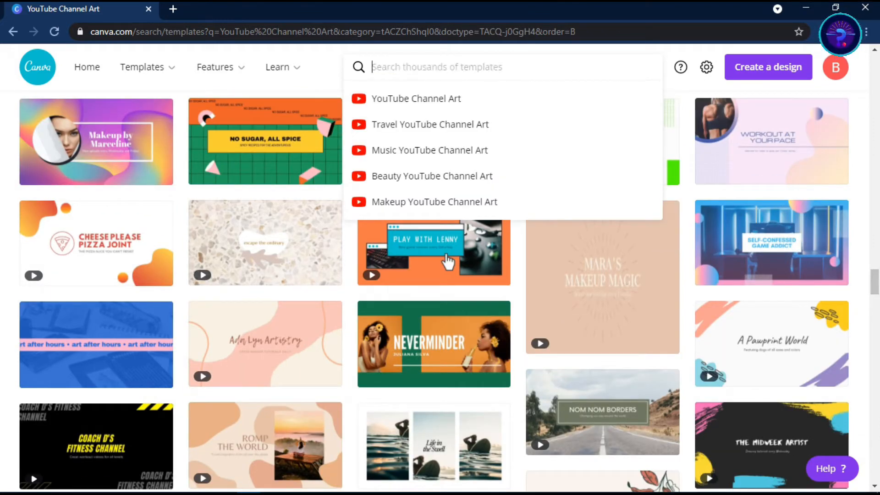
{"action": "type", "text": "cor"}
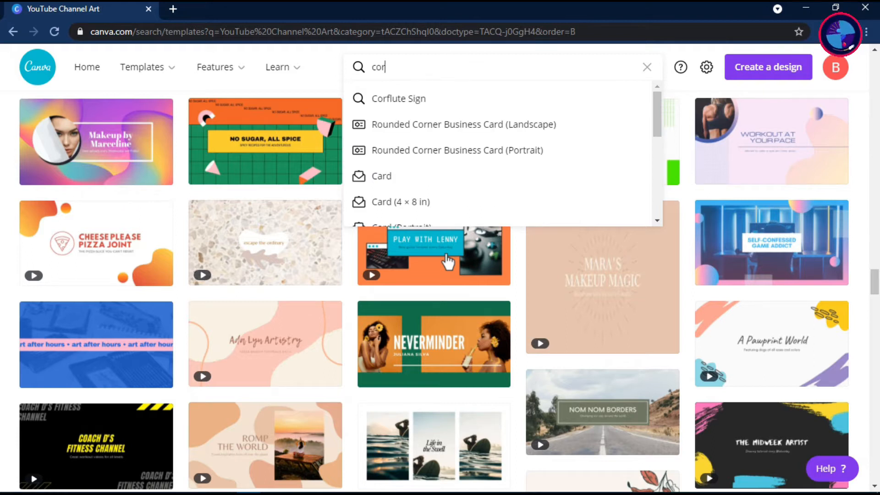
{"action": "key", "text": "BackSpace"}
{"action": "key", "text": "BackSpace"}
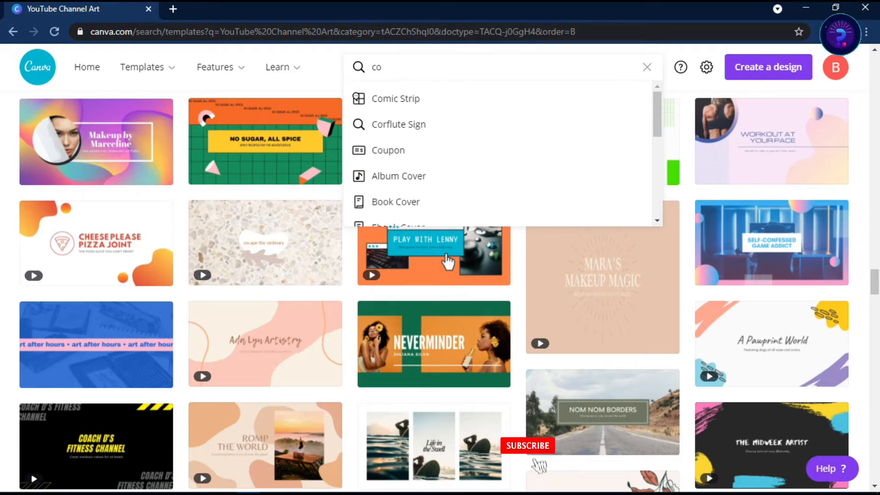
{"action": "type", "text": "lor"}
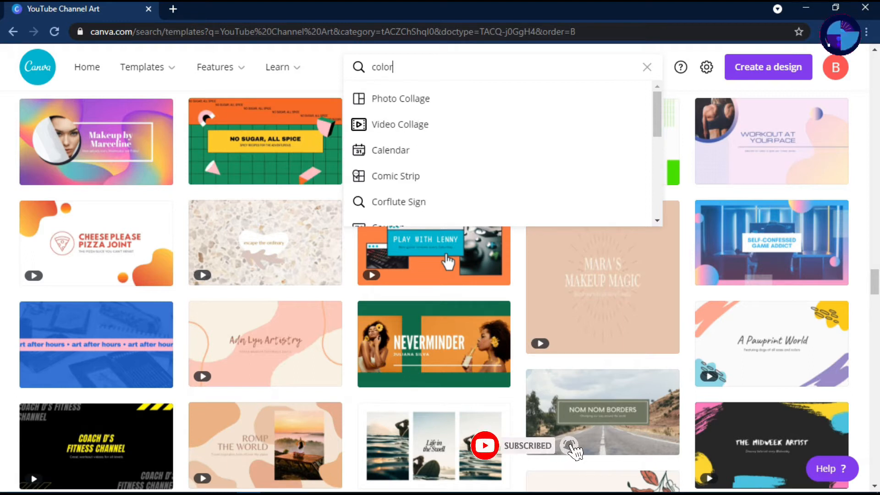
{"action": "type", "text": "ful"}
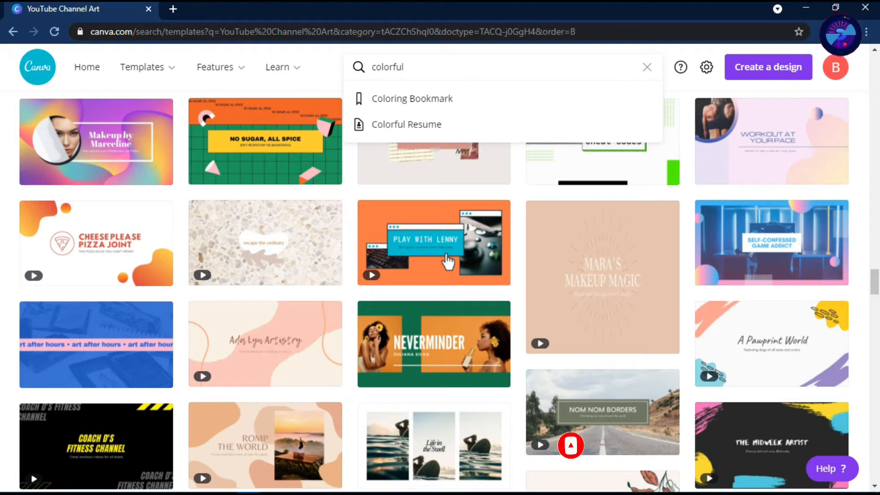
{"action": "type", "text": " modern "}
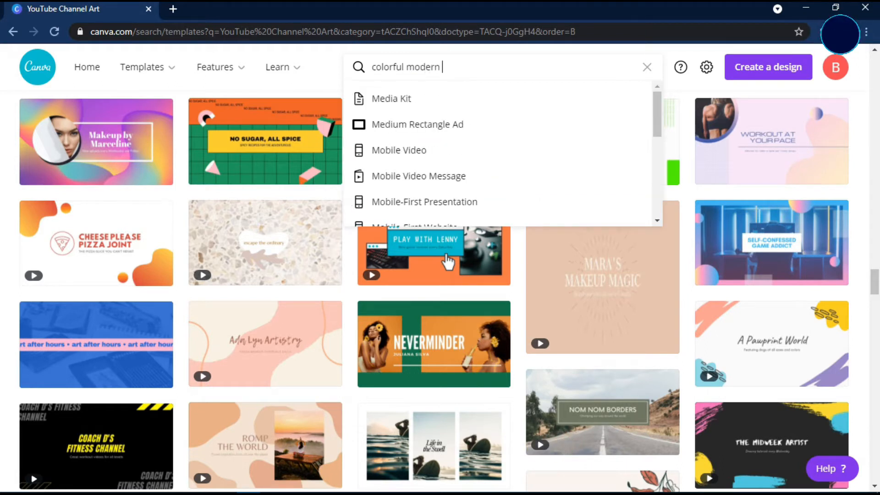
{"action": "type", "text": "abstr"}
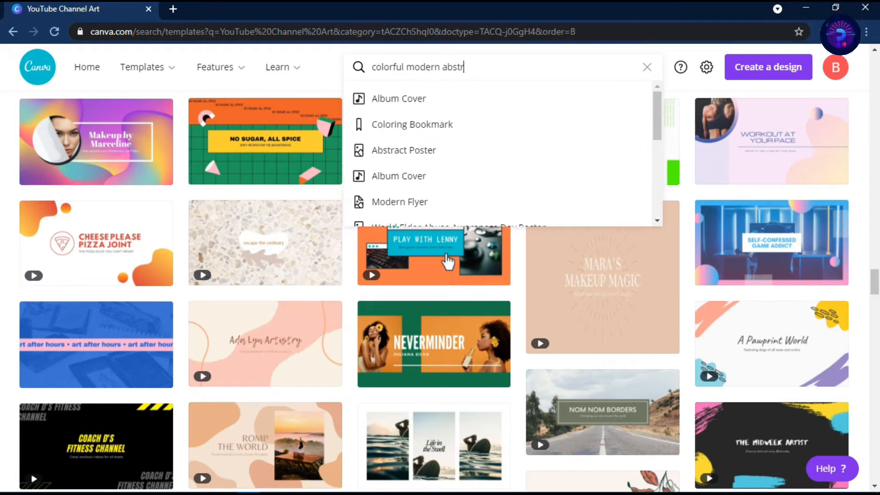
{"action": "type", "text": "act technolo"}
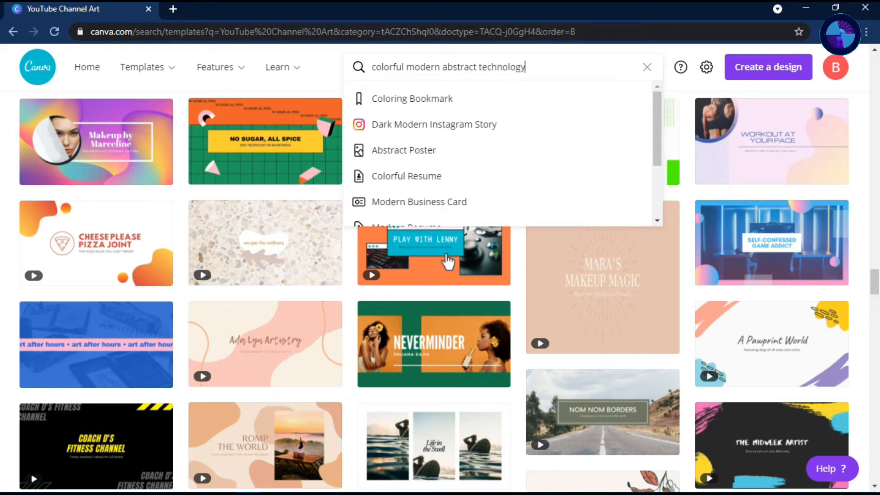
{"action": "type", "text": "gy"}
{"action": "key", "text": "Return"}
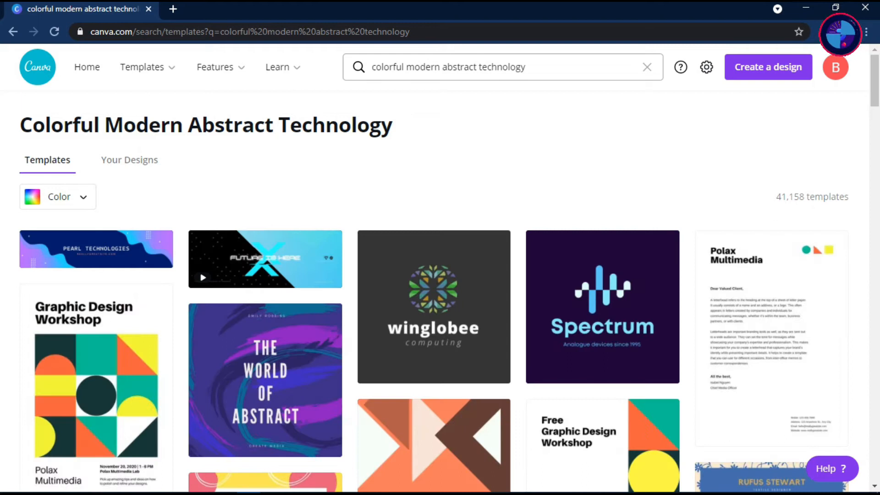
Open the Pearl Technologies banner template for editing and bring up its custom size width for resizing
{"action": "left_click", "coordinate": [110, 250]}
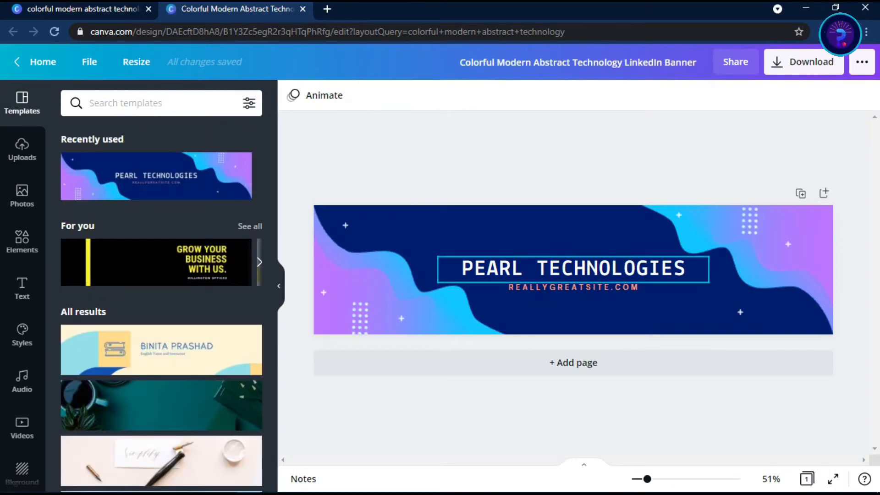
{"action": "left_click", "coordinate": [136, 61]}
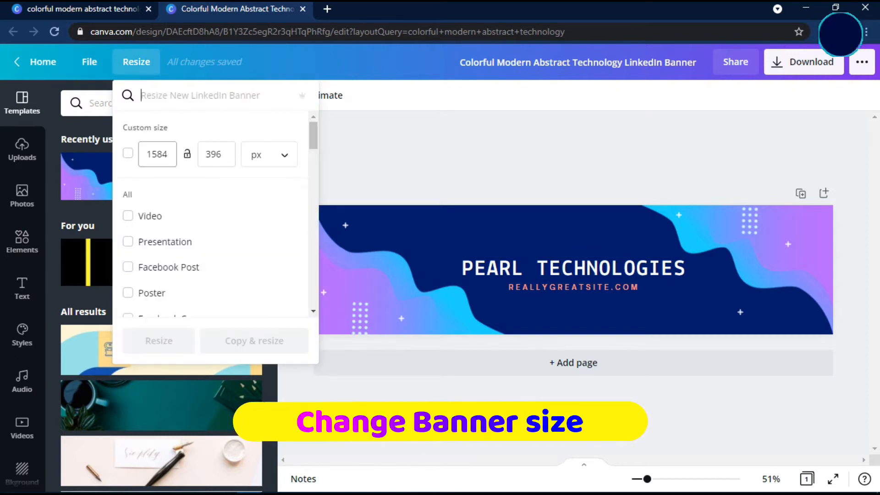
{"action": "left_click", "coordinate": [158, 155]}
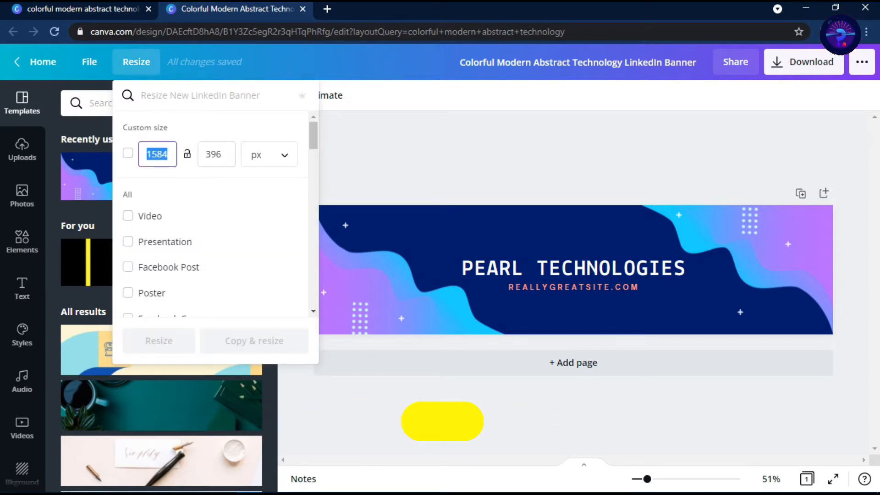
Look up "youtube banner size" on Google in a new browser tab and highlight the minimum image dimensions
{"action": "left_click", "coordinate": [327, 9]}
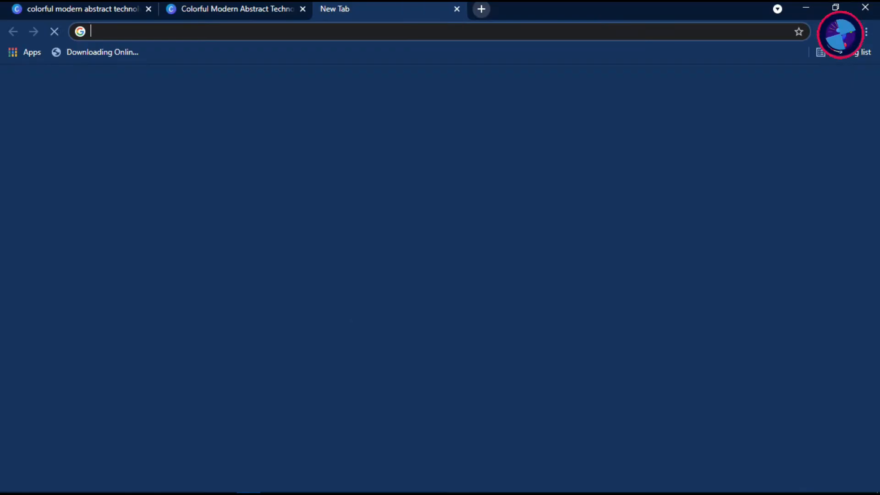
{"action": "left_click", "coordinate": [394, 267]}
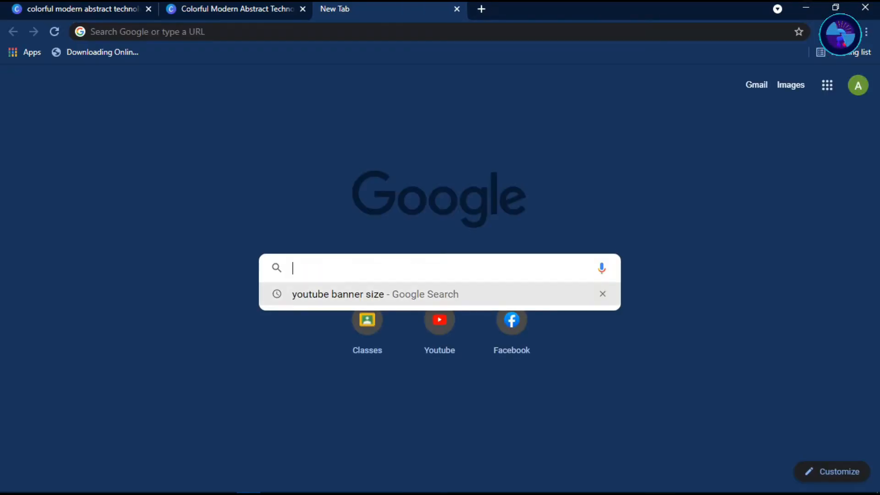
{"action": "left_click", "coordinate": [339, 293]}
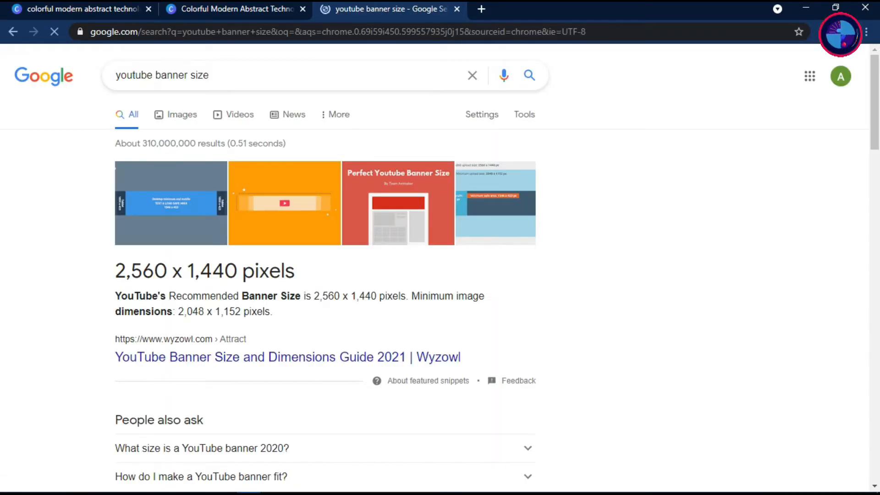
{"action": "left_click_drag", "start_coordinate": [240, 312], "coordinate": [172, 311]}
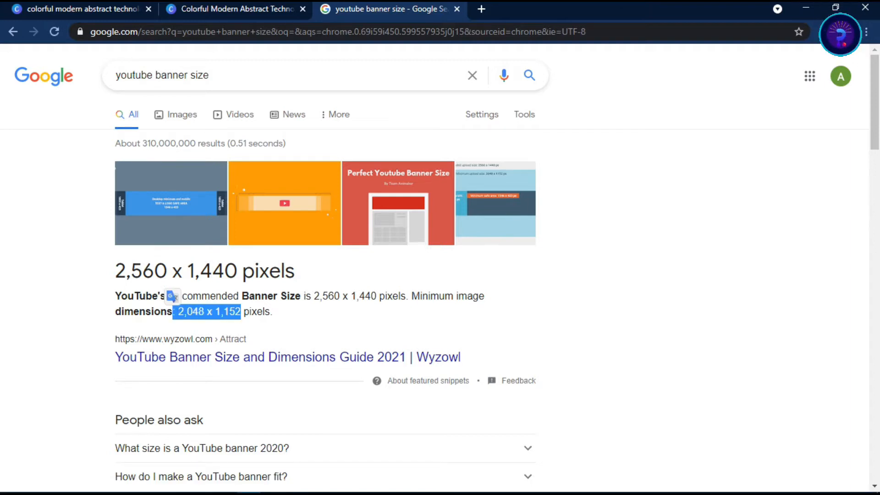
Return to the banner design and create a resized copy with a custom size of 2048 x 1152 px
{"action": "left_click", "coordinate": [236, 10]}
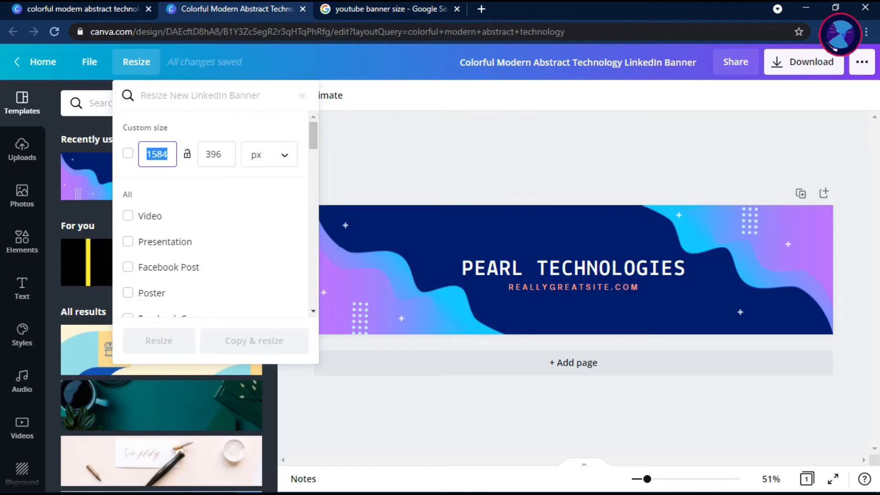
{"action": "type", "text": "2048"}
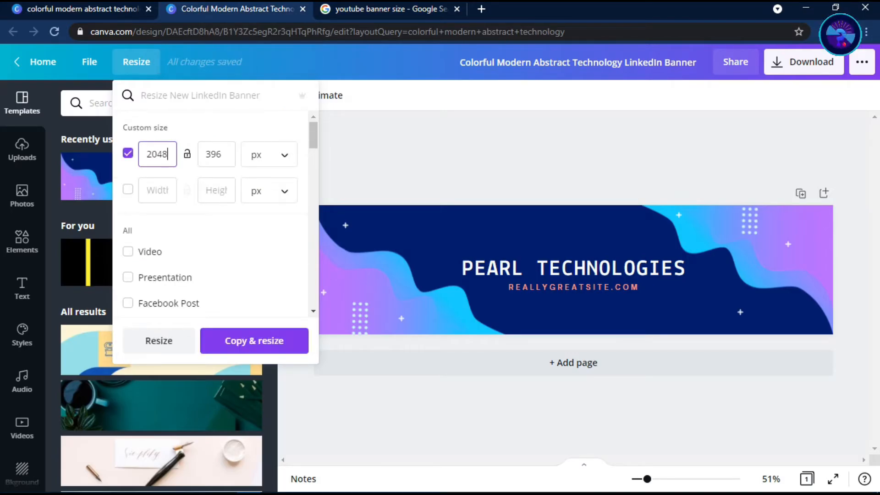
{"action": "left_click", "coordinate": [216, 154]}
{"action": "type", "text": "11"}
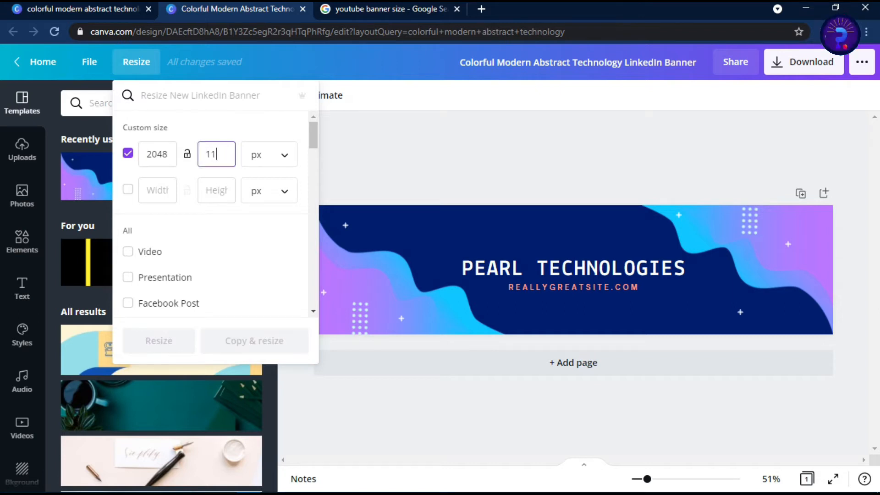
{"action": "type", "text": "52"}
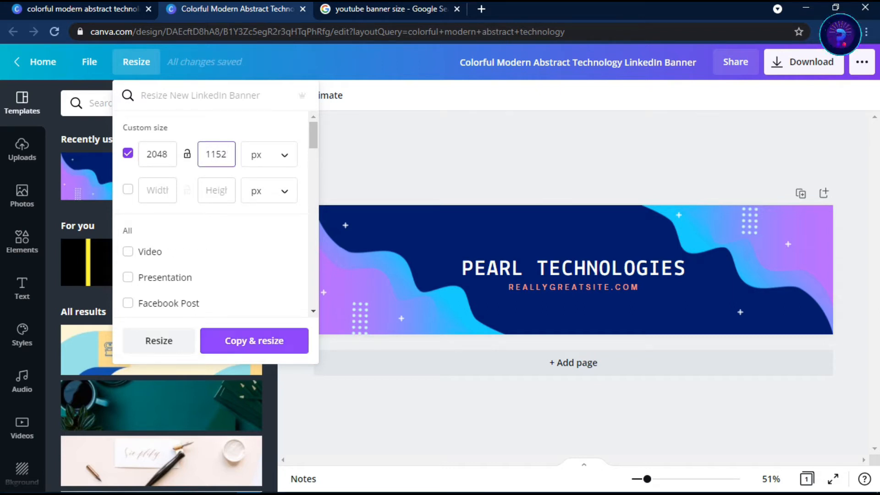
{"action": "left_click", "coordinate": [254, 341]}
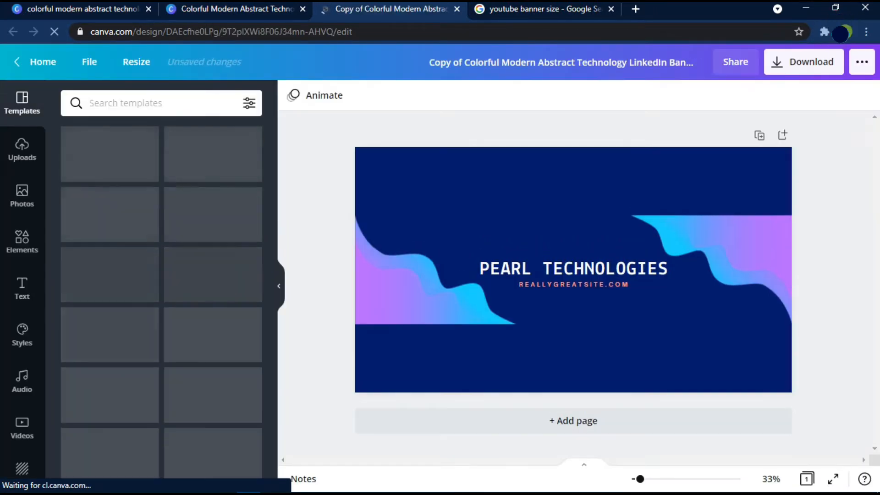
Move the two wave graphics into the banner's lower-left and upper-right corners and enlarge both to fill the corners
{"action": "left_click_drag", "start_coordinate": [435, 284], "coordinate": [435, 350]}
{"action": "left_click_drag", "start_coordinate": [721, 225], "coordinate": [722, 154]}
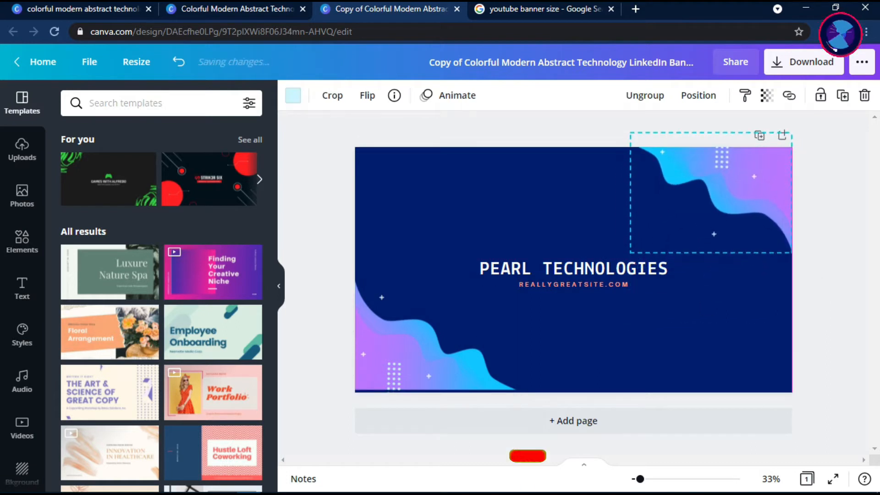
{"action": "left_click_drag", "start_coordinate": [630, 252], "coordinate": [607, 270]}
{"action": "left_click", "coordinate": [395, 380]}
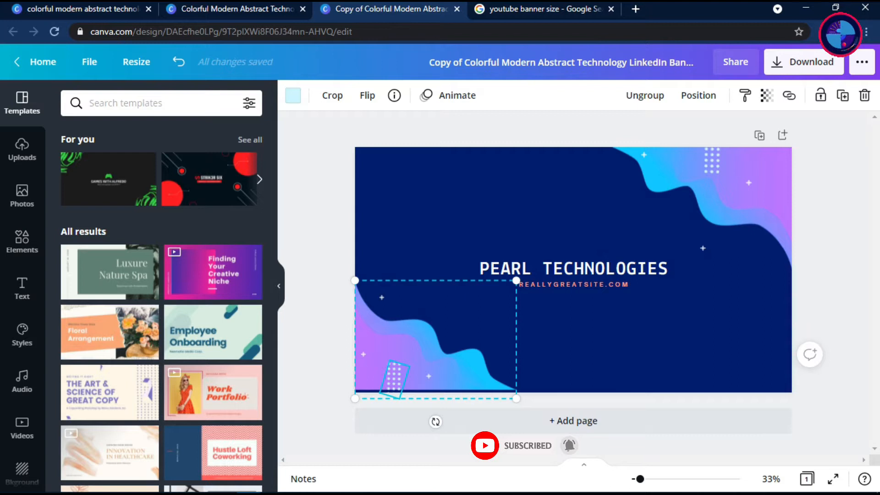
{"action": "left_click_drag", "start_coordinate": [394, 379], "coordinate": [395, 387]}
{"action": "left_click_drag", "start_coordinate": [516, 288], "coordinate": [531, 277]}
Replace the PEARL TECHNOLOGIES title text with "HOW TO TECH"
{"action": "left_click", "coordinate": [557, 269]}
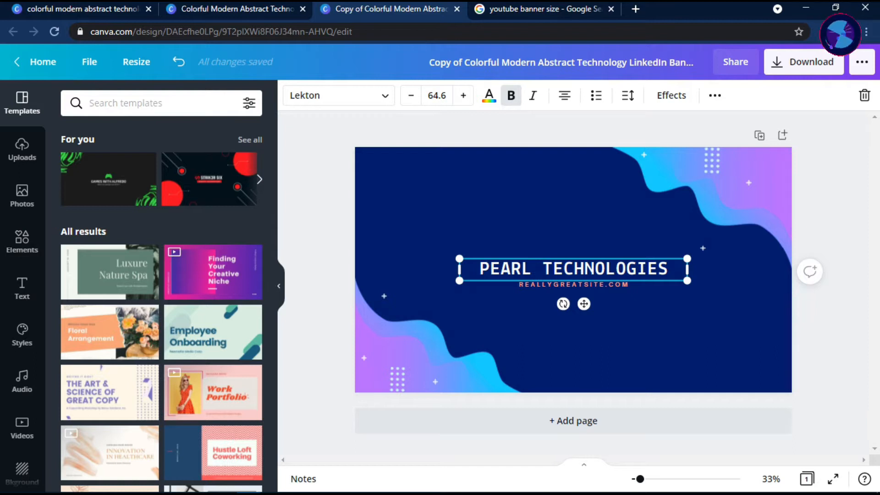
{"action": "left_click_drag", "start_coordinate": [585, 269], "coordinate": [583, 239]}
{"action": "left_click", "coordinate": [583, 285]}
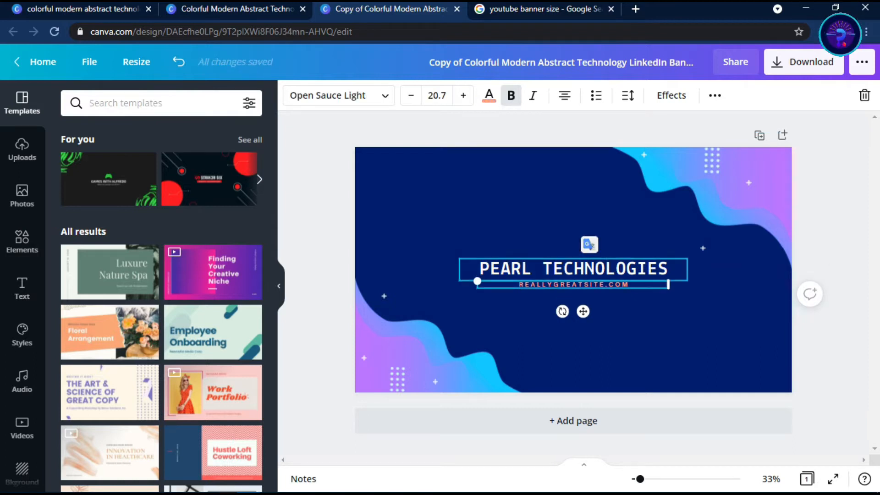
{"action": "left_click", "coordinate": [583, 270]}
{"action": "double_click", "coordinate": [585, 269]}
{"action": "type", "text": "HOQ"}
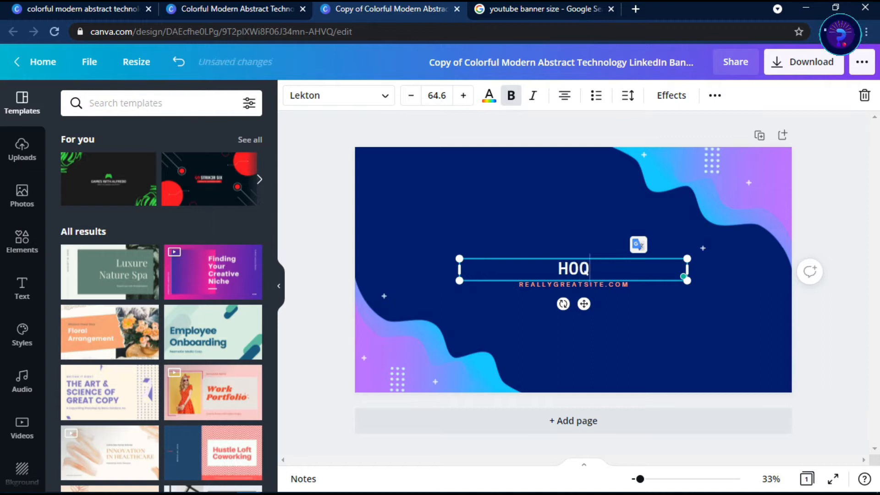
{"action": "key", "text": "BackSpace"}
{"action": "type", "text": "W TOO"}
{"action": "key", "text": "BackSpace"}
{"action": "type", "text": "TECH"}
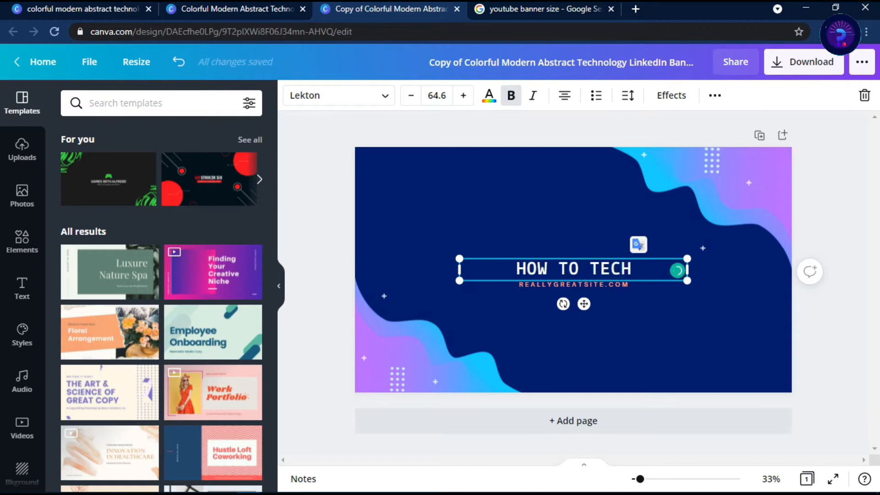
Replace the website line under the title with "TO KNOW EVERY THING"
{"action": "left_click", "coordinate": [580, 285]}
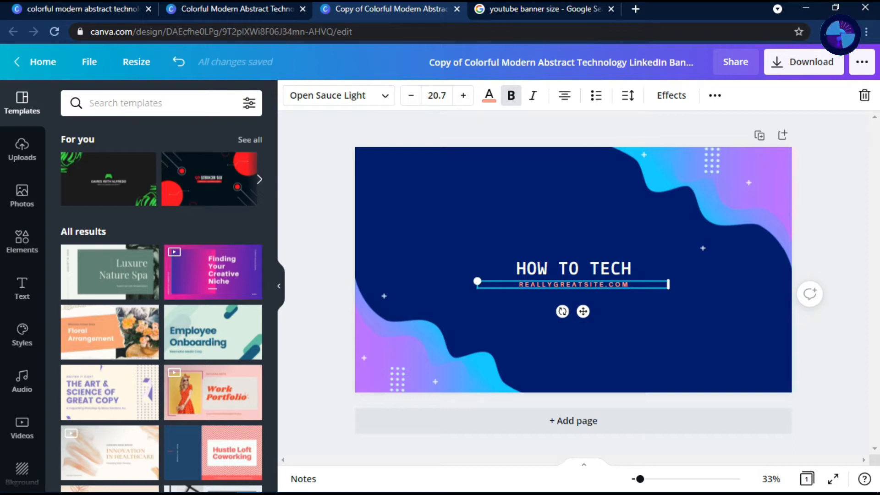
{"action": "double_click", "coordinate": [596, 284]}
{"action": "key", "text": "BackSpace"}
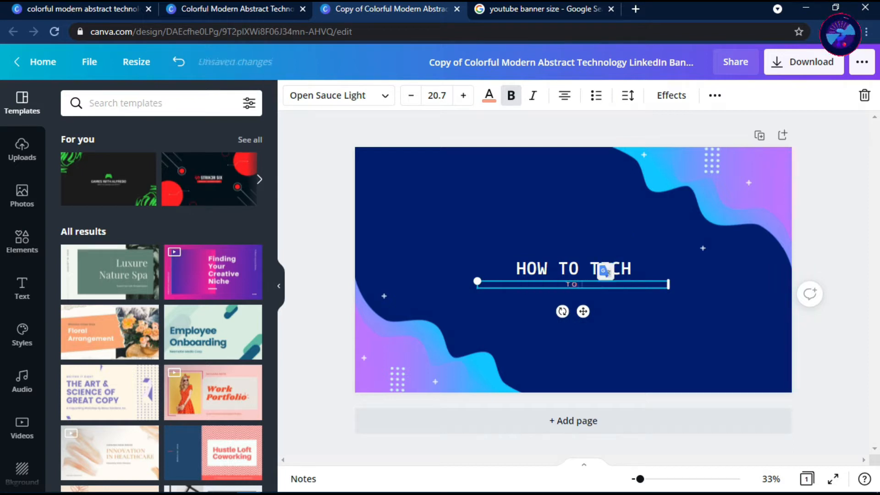
{"action": "type", "text": "TO KM"}
{"action": "key", "text": "BackSpace"}
{"action": "type", "text": "NOW EVERY THING"}
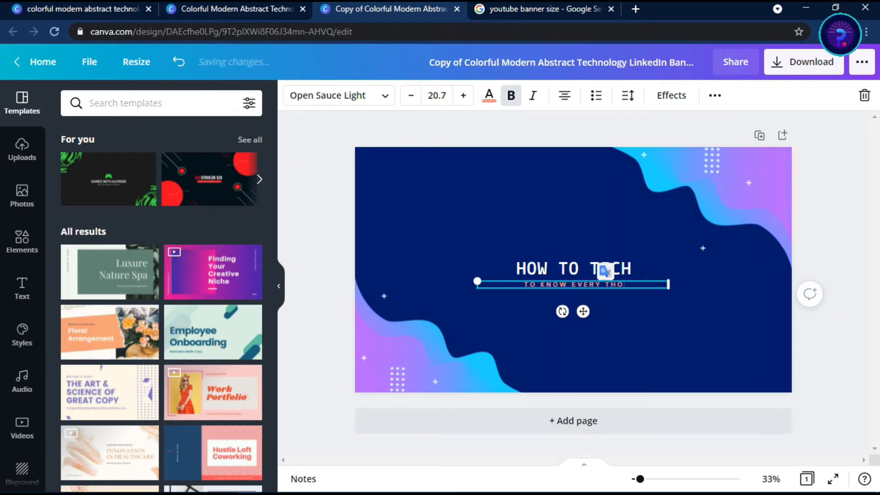
Change the font of the HOW TO TECH title to CS Gordon Serif
{"action": "left_click", "coordinate": [568, 269]}
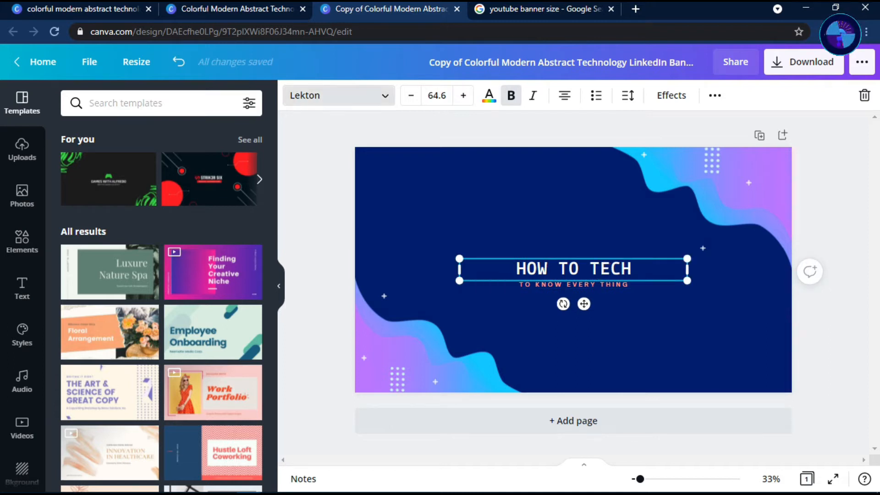
{"action": "left_click", "coordinate": [321, 95]}
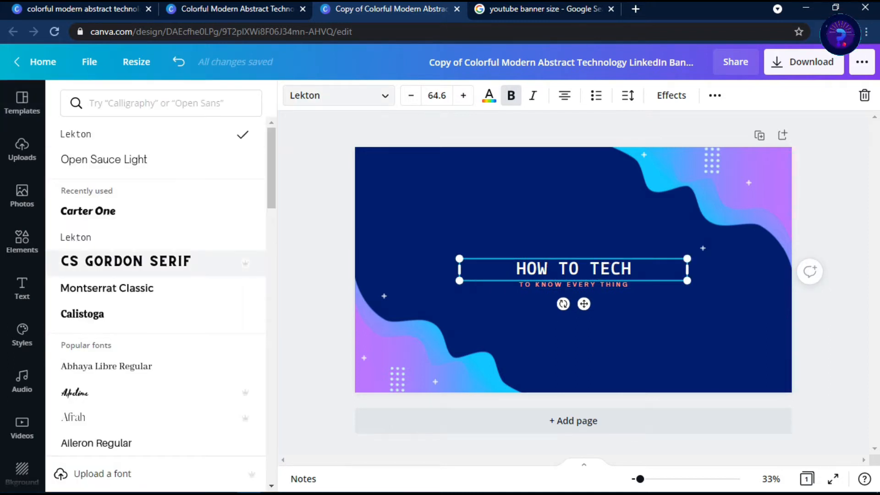
{"action": "left_click", "coordinate": [126, 261]}
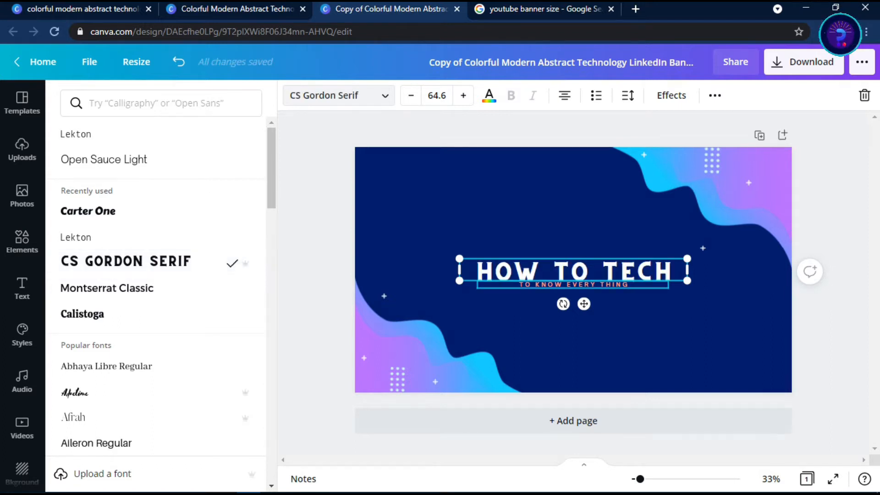
Increase the font size of the TO KNOW EVERY THING tagline to 26.7
{"action": "left_click", "coordinate": [573, 285]}
{"action": "left_click", "coordinate": [463, 95]}
{"action": "left_click", "coordinate": [463, 95]}
{"action": "left_click", "coordinate": [463, 95]}
{"action": "left_click", "coordinate": [463, 96]}
{"action": "left_click", "coordinate": [463, 95]}
{"action": "left_click", "coordinate": [463, 96]}
Widen the HOW TO TECH title's text box slightly on both its right and left sides
{"action": "left_click", "coordinate": [573, 270]}
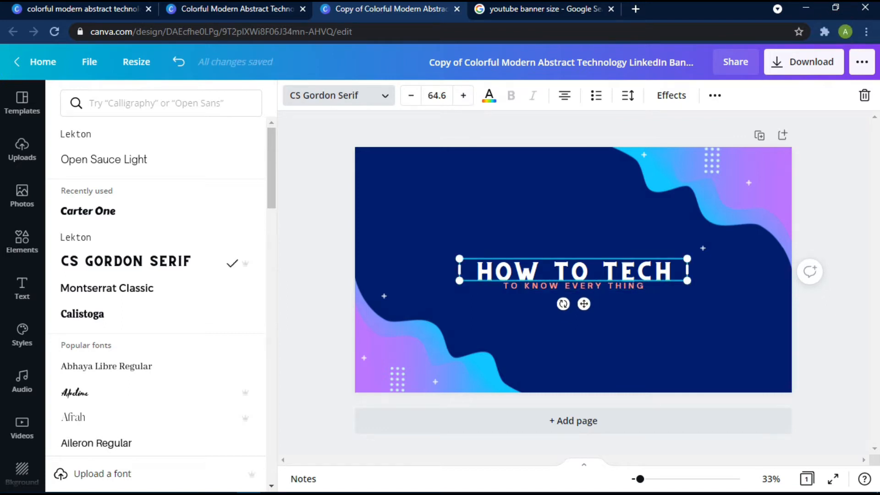
{"action": "left_click_drag", "start_coordinate": [687, 271], "coordinate": [710, 270]}
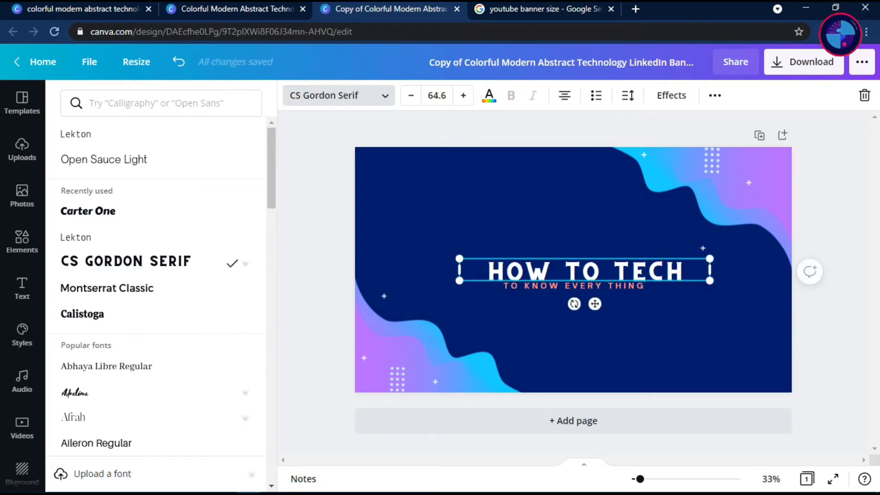
{"action": "left_click_drag", "start_coordinate": [459, 270], "coordinate": [443, 270]}
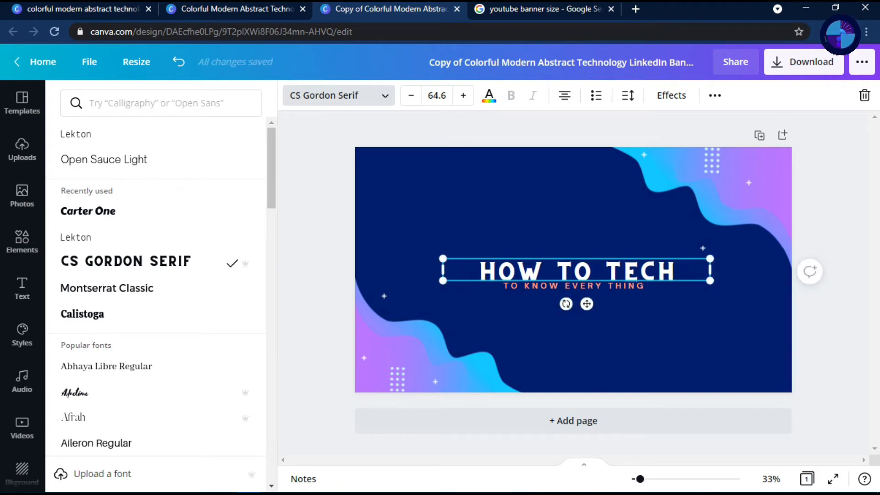
{"action": "left_click", "coordinate": [543, 270]}
{"action": "left_click", "coordinate": [573, 229]}
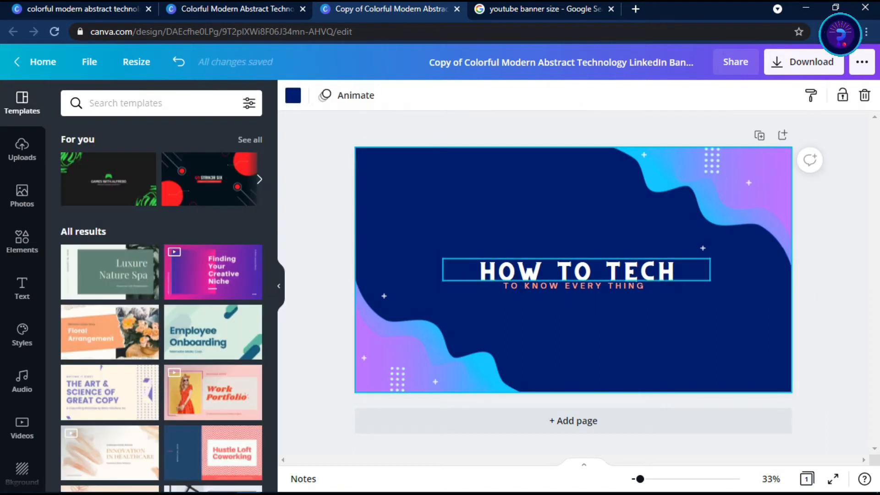
Apply the Glitch effect to the HOW TO TECH title with an offset of 100 and a direction of -21
{"action": "left_click", "coordinate": [572, 271]}
{"action": "left_click", "coordinate": [489, 95]}
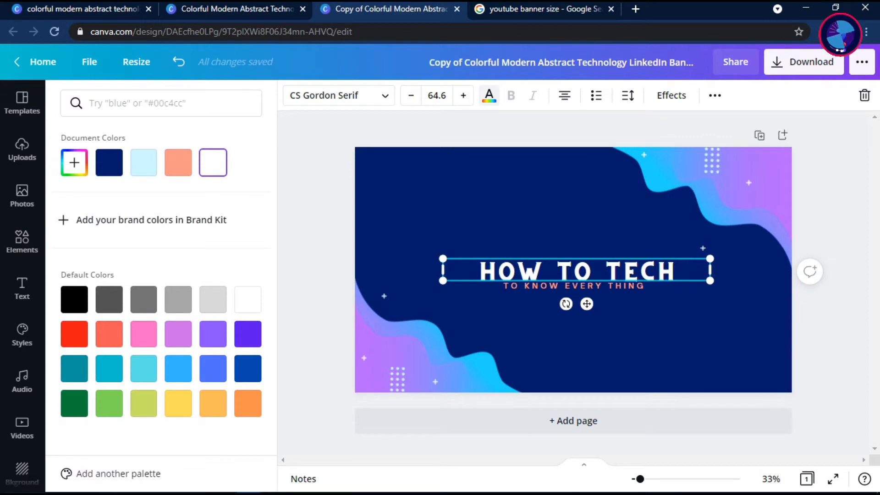
{"action": "left_click", "coordinate": [671, 95]}
{"action": "left_click", "coordinate": [90, 339]}
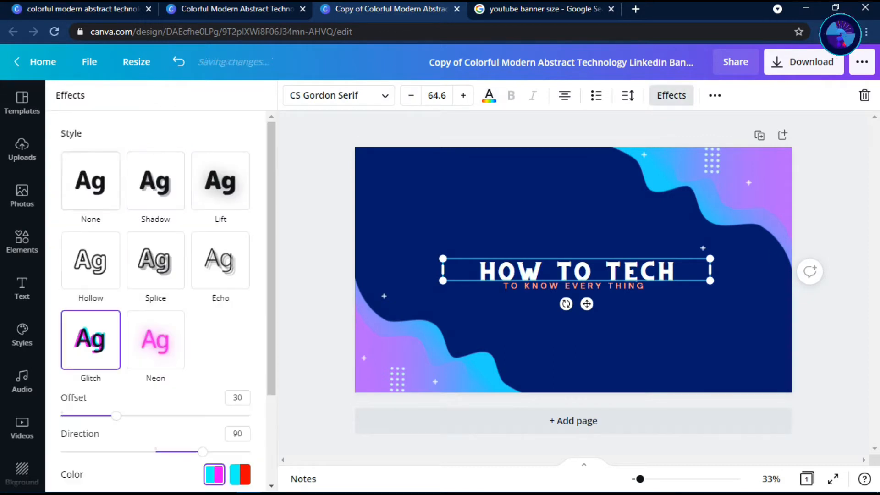
{"action": "scroll", "coordinate": [156, 348], "scroll_direction": "down", "scroll_amount": 2}
{"action": "left_click_drag", "start_coordinate": [116, 344], "coordinate": [250, 345]}
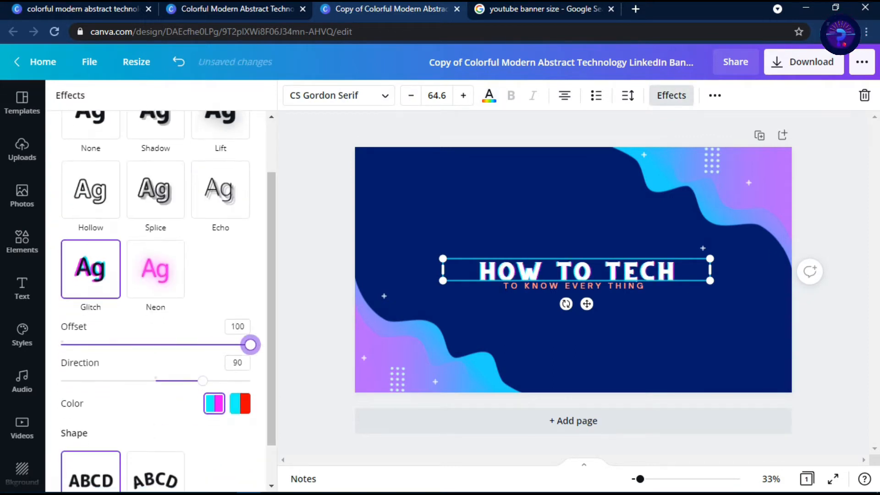
{"action": "left_click_drag", "start_coordinate": [202, 380], "coordinate": [145, 380]}
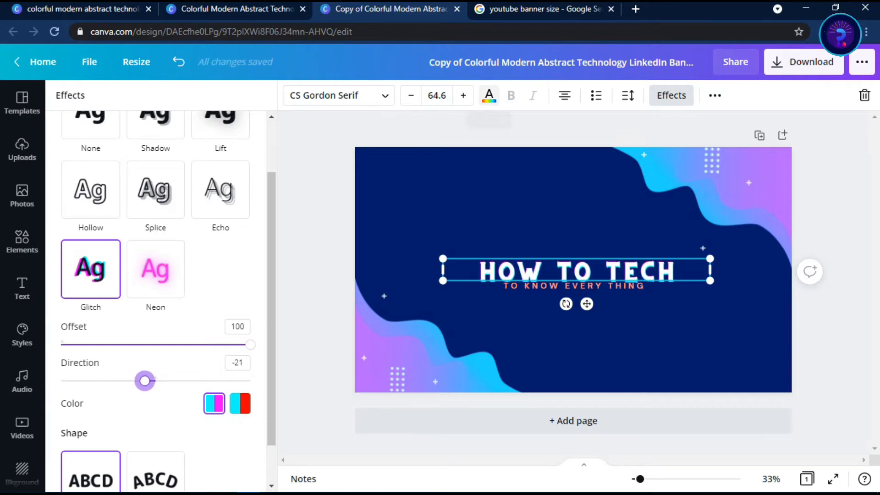
Recolor the HOW TO TECH title light purple and set its glitch direction to -152
{"action": "left_click", "coordinate": [489, 95]}
{"action": "left_click", "coordinate": [248, 334]}
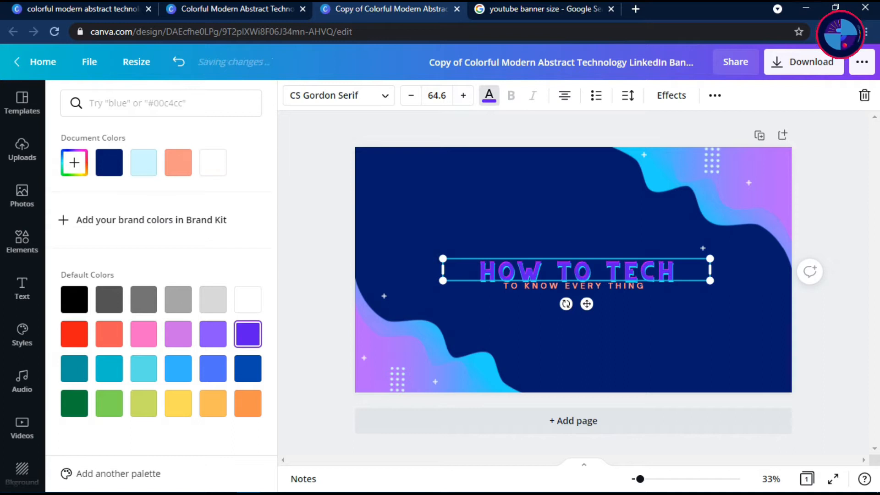
{"action": "left_click", "coordinate": [213, 334]}
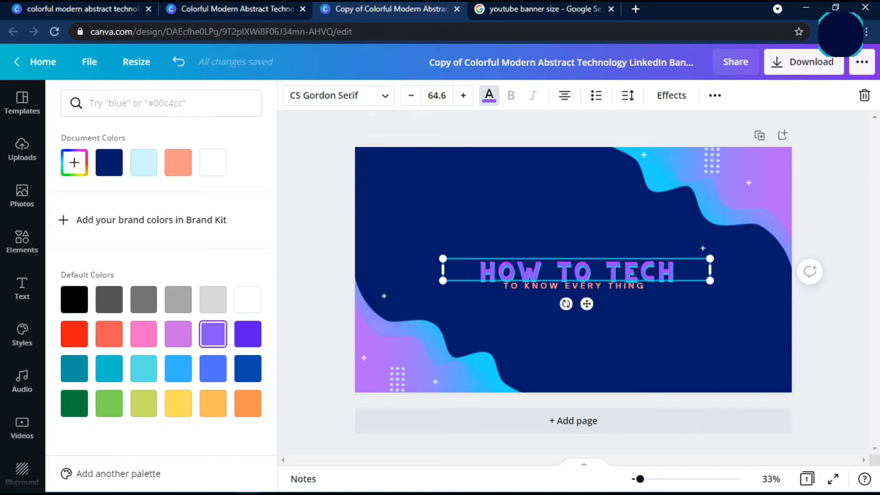
{"action": "left_click", "coordinate": [672, 94]}
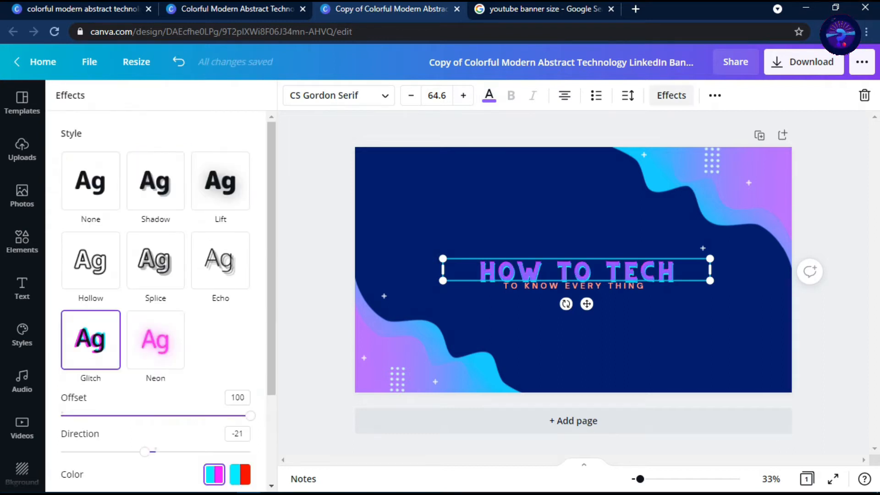
{"action": "scroll", "coordinate": [144, 412], "scroll_direction": "down", "scroll_amount": 1}
{"action": "left_click_drag", "start_coordinate": [144, 417], "coordinate": [76, 417]}
Enlarge the tagline to font size 29.7 and shift it slightly lower beneath the title
{"action": "left_click", "coordinate": [568, 286]}
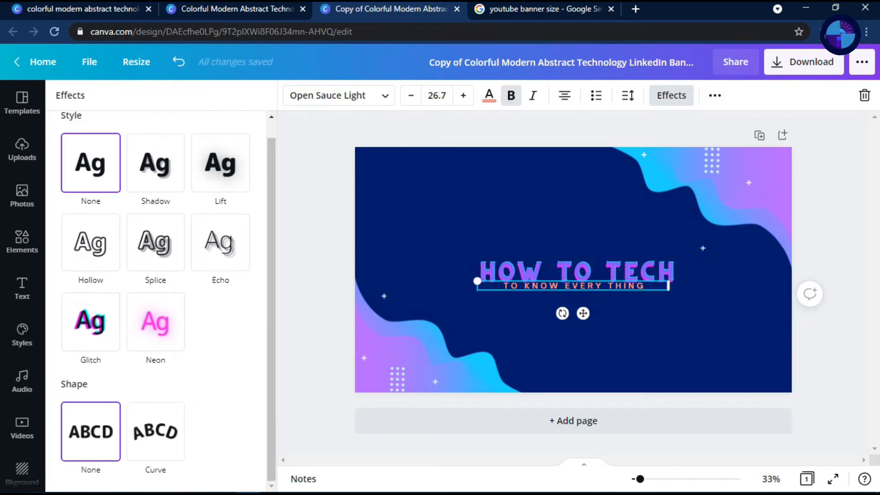
{"action": "left_click", "coordinate": [463, 95]}
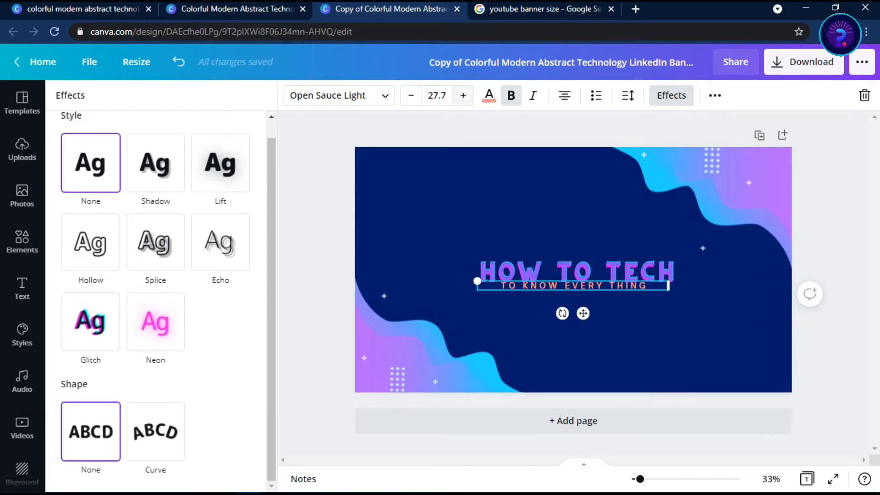
{"action": "left_click", "coordinate": [463, 96]}
{"action": "left_click", "coordinate": [463, 95]}
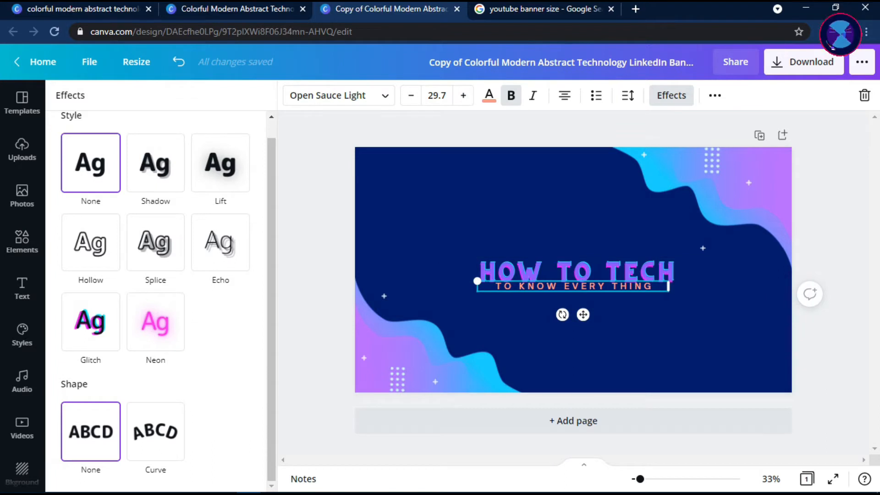
{"action": "left_click", "coordinate": [576, 271]}
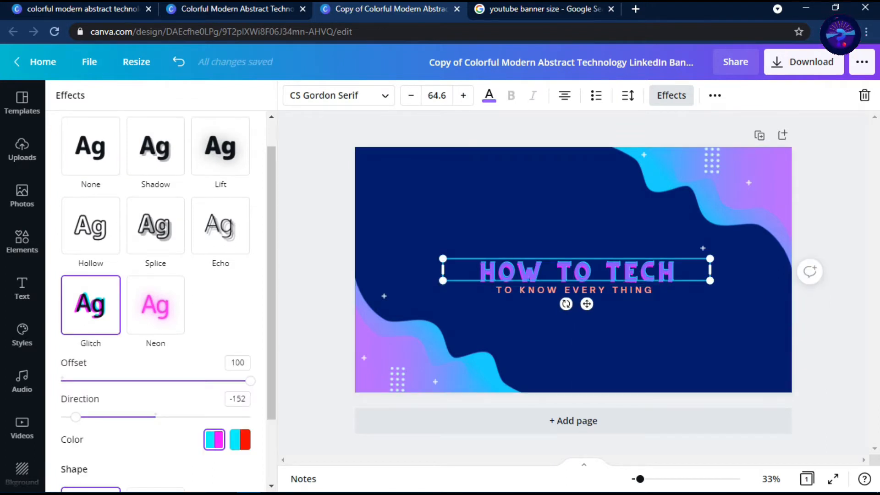
Search the elements for "technology" and place the colorful brain graphic, scaled down, in the banner's upper-left corner
{"action": "left_click", "coordinate": [22, 241]}
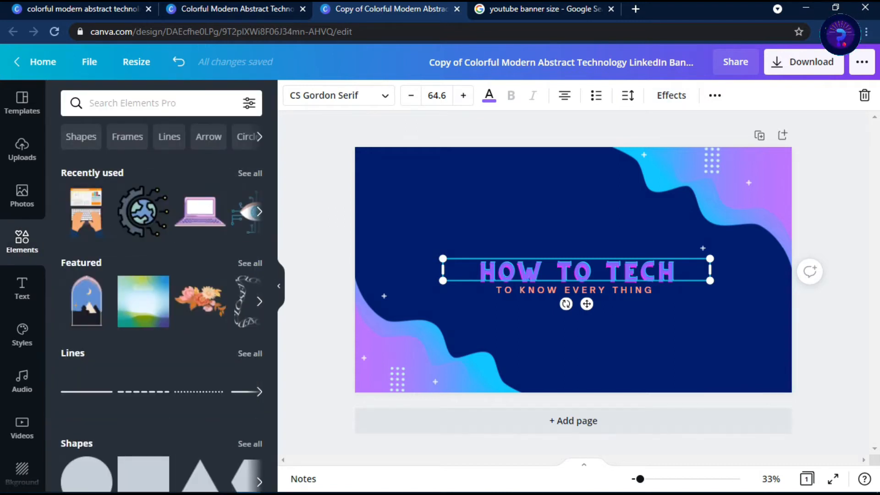
{"action": "left_click", "coordinate": [132, 103]}
{"action": "type", "text": "tech"}
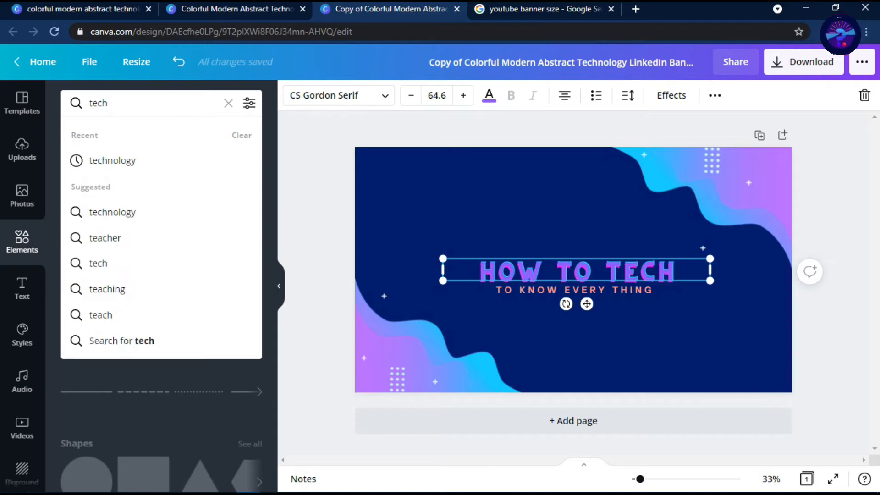
{"action": "key", "text": "Down"}
{"action": "key", "text": "Return"}
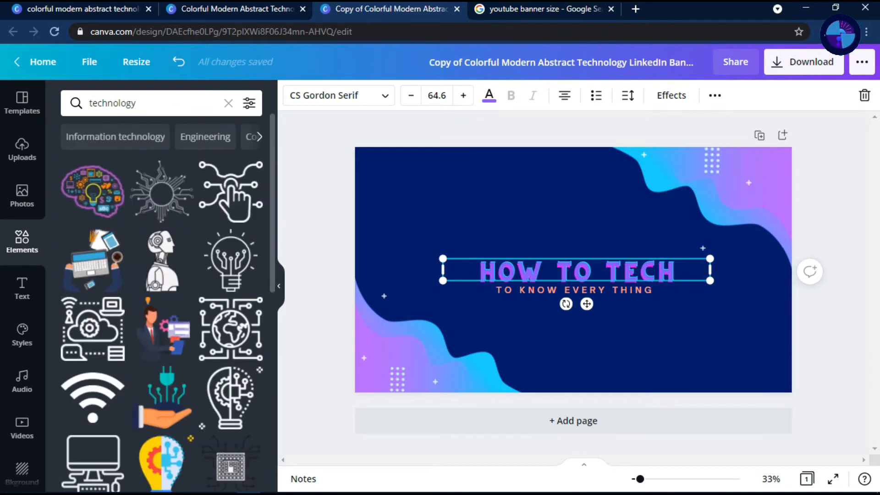
{"action": "left_click_drag", "start_coordinate": [93, 192], "coordinate": [417, 202]}
{"action": "left_click_drag", "start_coordinate": [476, 251], "coordinate": [422, 207]}
Place the laptop graphic with security icons from the technology results in the banner's lower-left corner, scaled down to the brain graphic's width
{"action": "scroll", "coordinate": [162, 303], "scroll_direction": "down", "scroll_amount": 4}
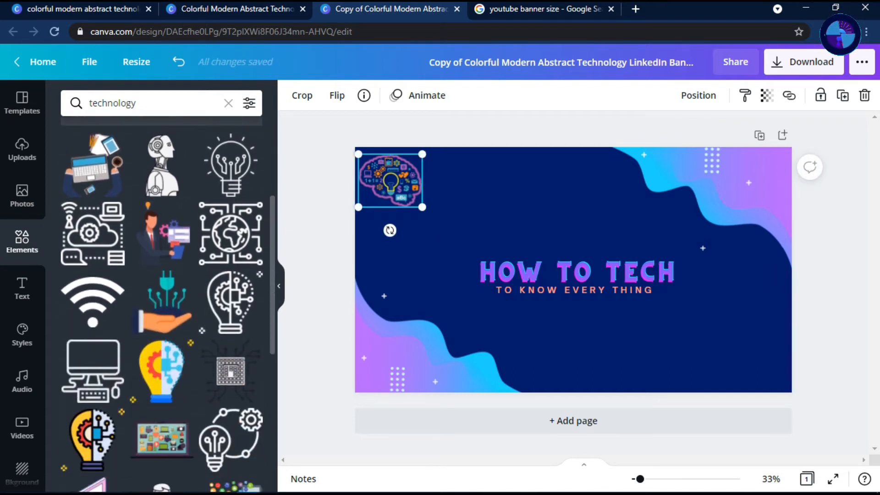
{"action": "scroll", "coordinate": [162, 303], "scroll_direction": "down", "scroll_amount": 5}
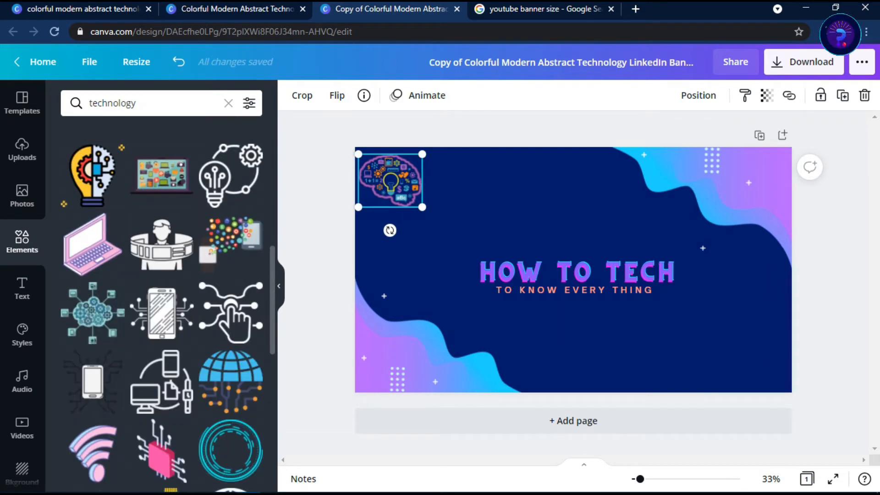
{"action": "scroll", "coordinate": [162, 302], "scroll_direction": "down", "scroll_amount": 8}
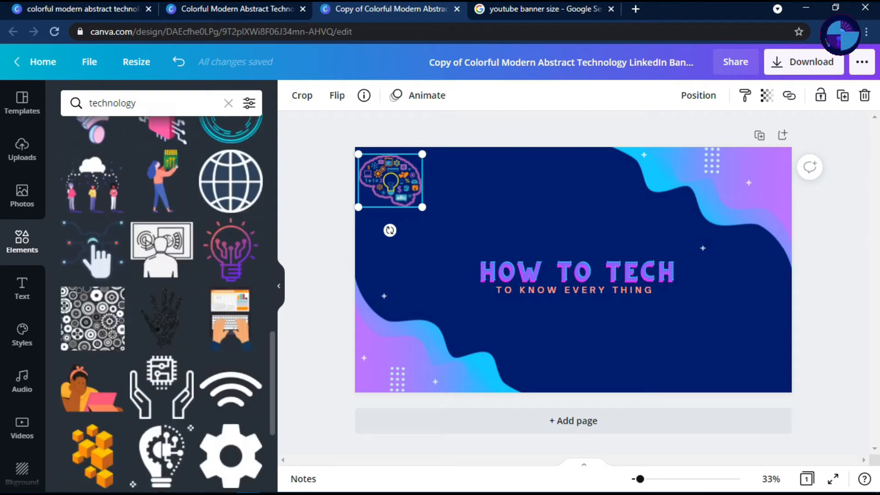
{"action": "scroll", "coordinate": [162, 302], "scroll_direction": "down", "scroll_amount": 1}
{"action": "scroll", "coordinate": [162, 302], "scroll_direction": "down", "scroll_amount": 7}
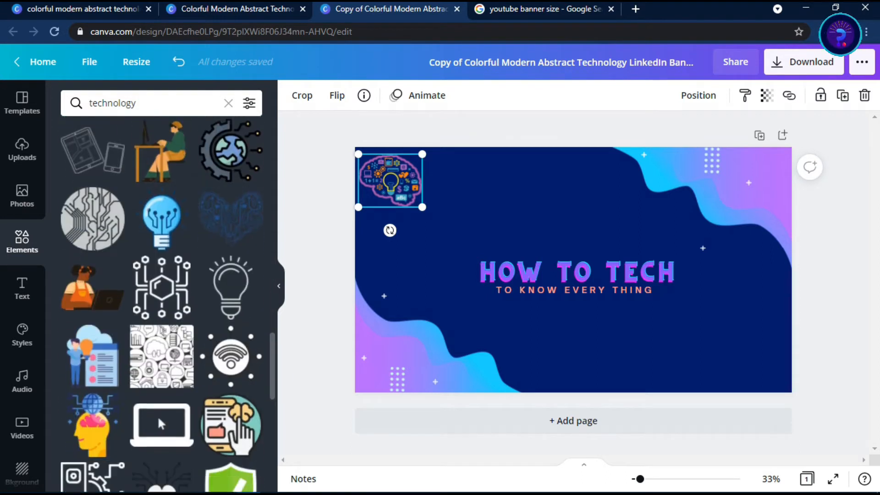
{"action": "scroll", "coordinate": [162, 302], "scroll_direction": "down", "scroll_amount": 7}
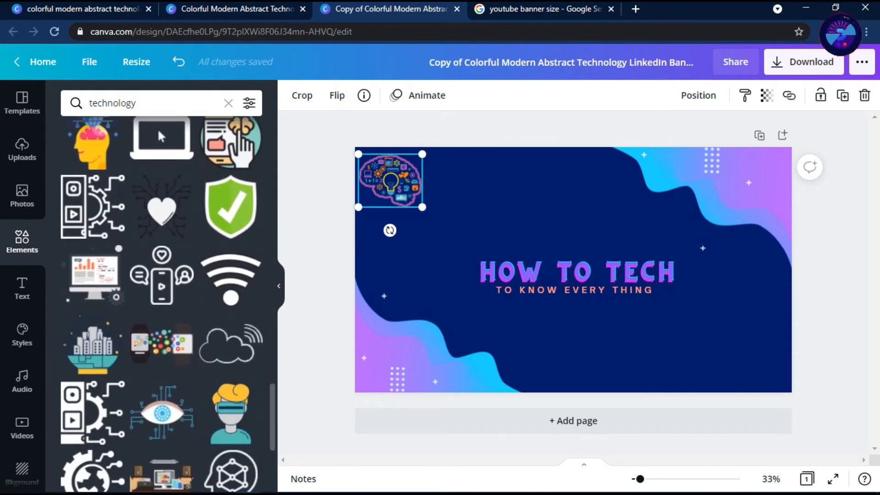
{"action": "scroll", "coordinate": [162, 302], "scroll_direction": "down", "scroll_amount": 7}
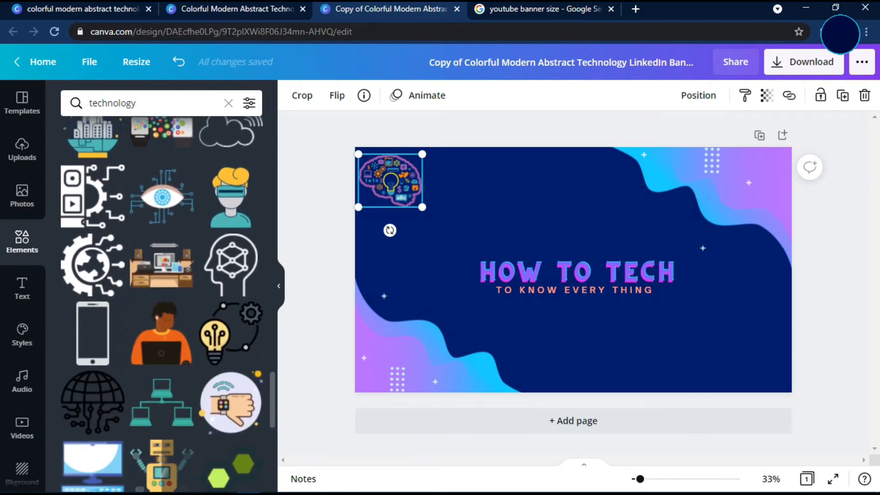
{"action": "scroll", "coordinate": [163, 302], "scroll_direction": "down", "scroll_amount": 6}
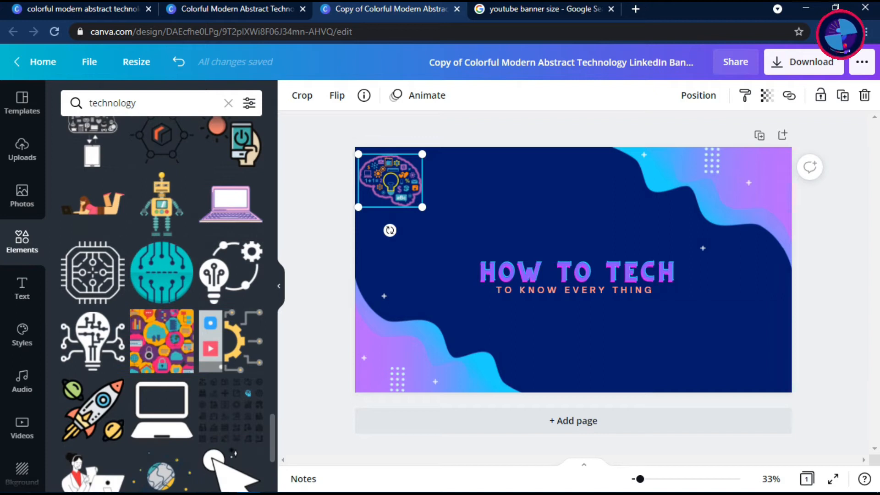
{"action": "scroll", "coordinate": [161, 302], "scroll_direction": "down", "scroll_amount": 7}
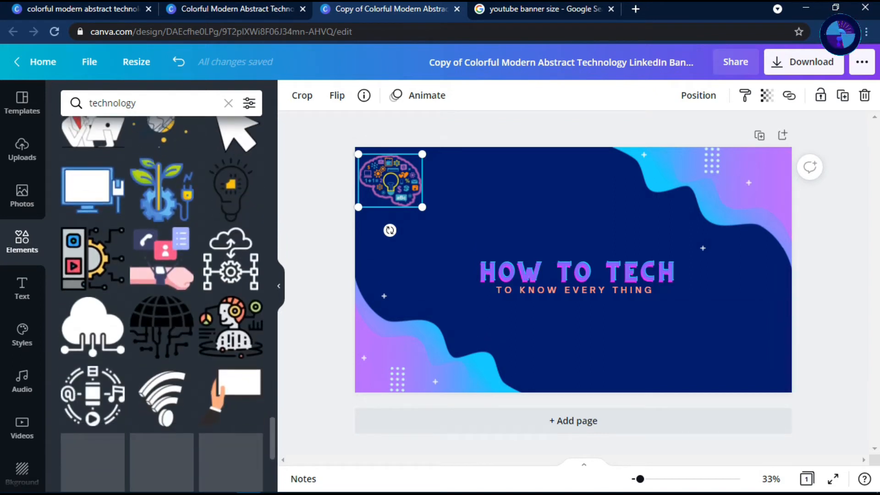
{"action": "scroll", "coordinate": [161, 303], "scroll_direction": "down", "scroll_amount": 6}
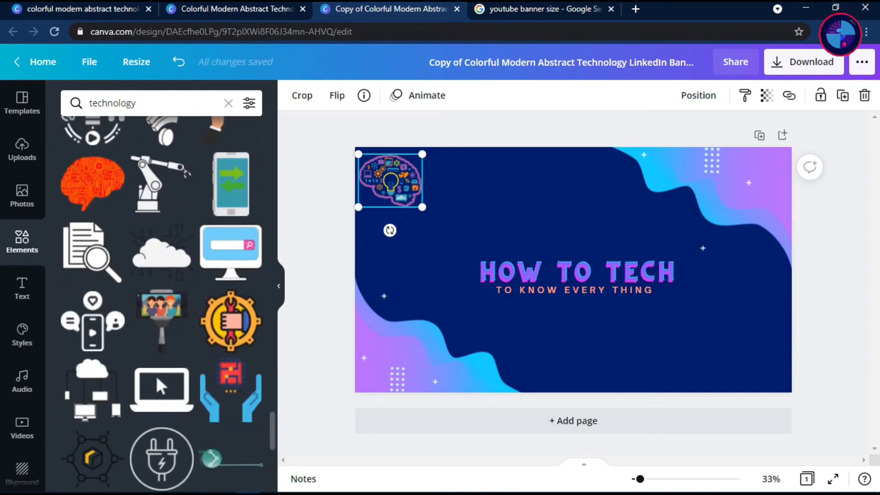
{"action": "scroll", "coordinate": [161, 303], "scroll_direction": "down", "scroll_amount": 6}
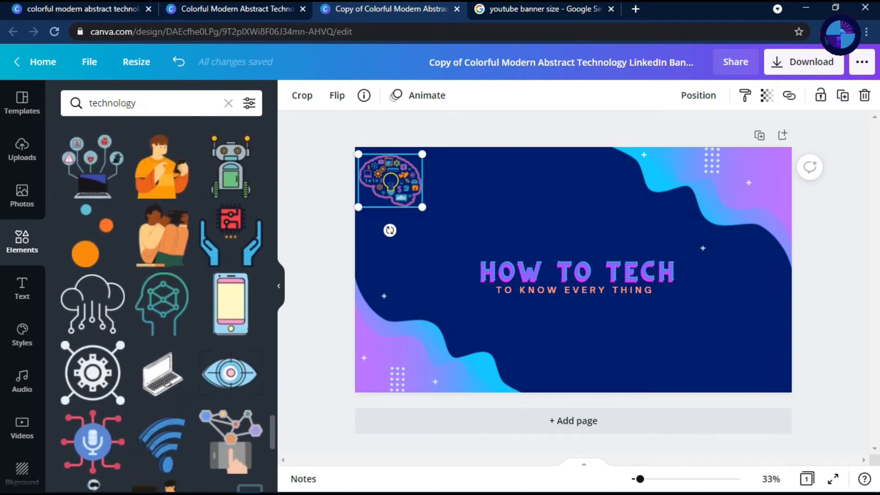
{"action": "left_click_drag", "start_coordinate": [92, 165], "coordinate": [396, 339]}
{"action": "scroll", "coordinate": [161, 303], "scroll_direction": "down", "scroll_amount": 2}
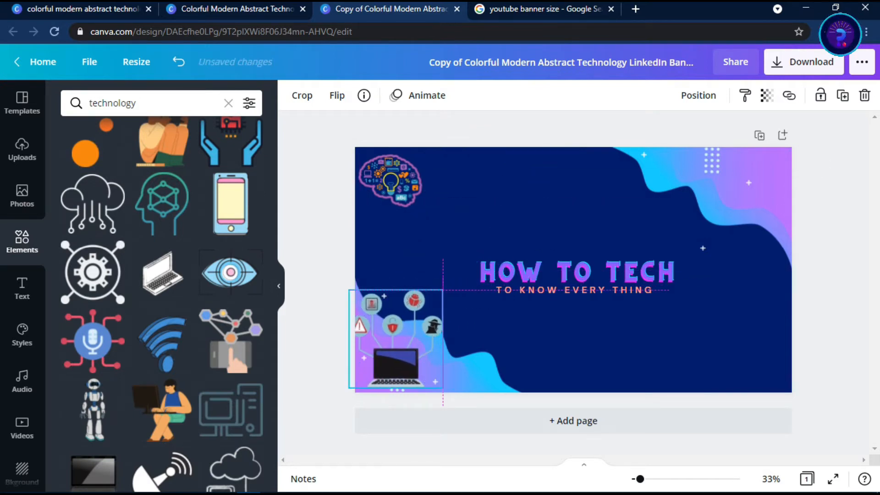
{"action": "left_click_drag", "start_coordinate": [442, 289], "coordinate": [422, 311]}
{"action": "left_click_drag", "start_coordinate": [395, 341], "coordinate": [405, 341]}
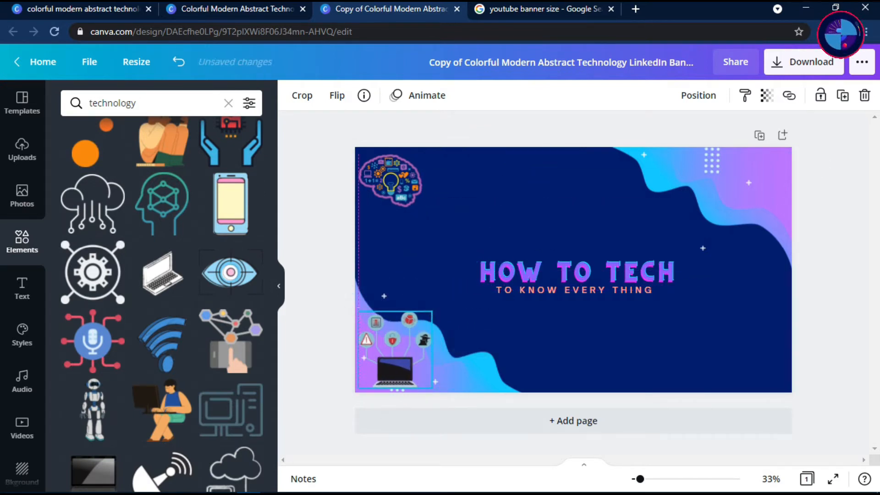
{"action": "left_click_drag", "start_coordinate": [431, 311], "coordinate": [422, 321]}
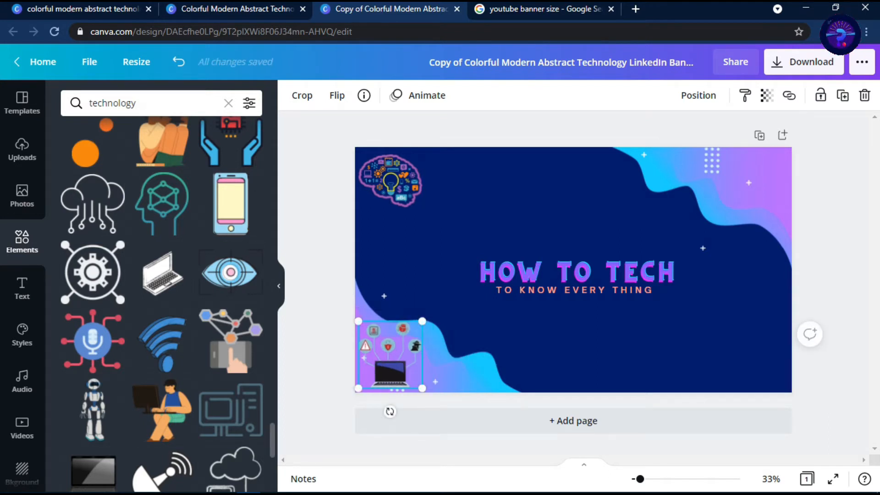
Replace the technology search with an elements search for "mobile"
{"action": "scroll", "coordinate": [160, 284], "scroll_direction": "down", "scroll_amount": 5}
{"action": "scroll", "coordinate": [160, 297], "scroll_direction": "down", "scroll_amount": 10}
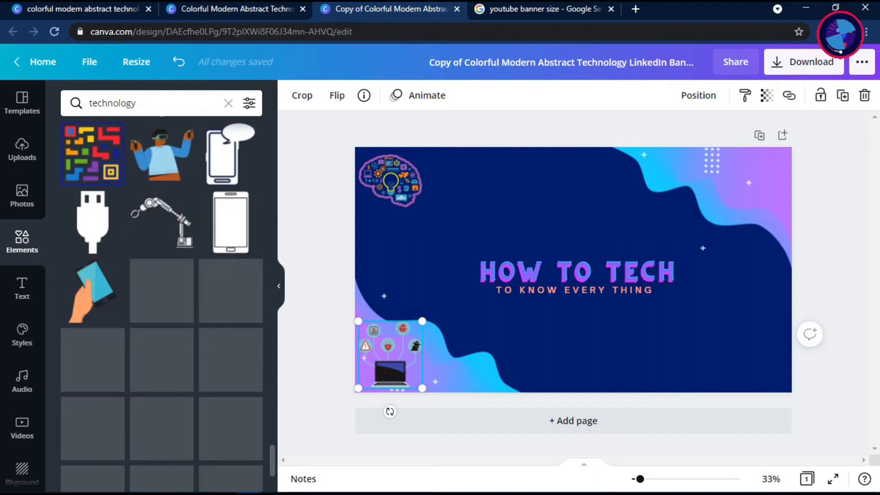
{"action": "scroll", "coordinate": [161, 303], "scroll_direction": "down", "scroll_amount": 10}
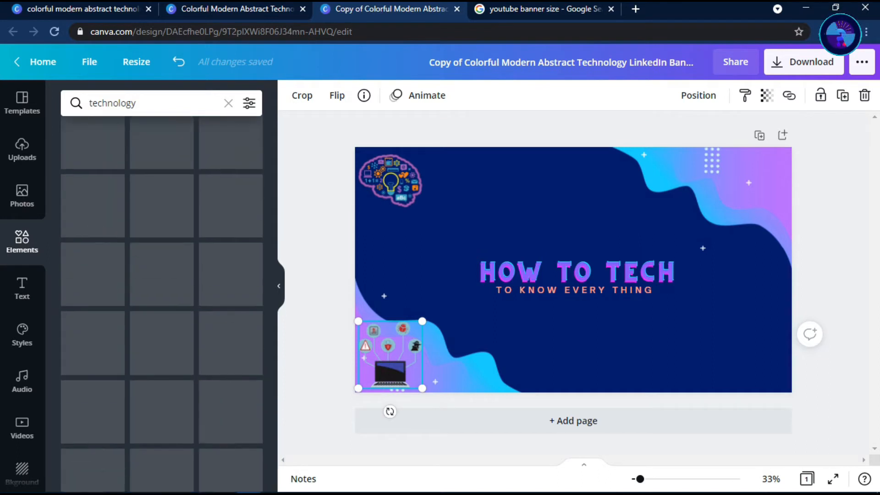
{"action": "left_click", "coordinate": [228, 104]}
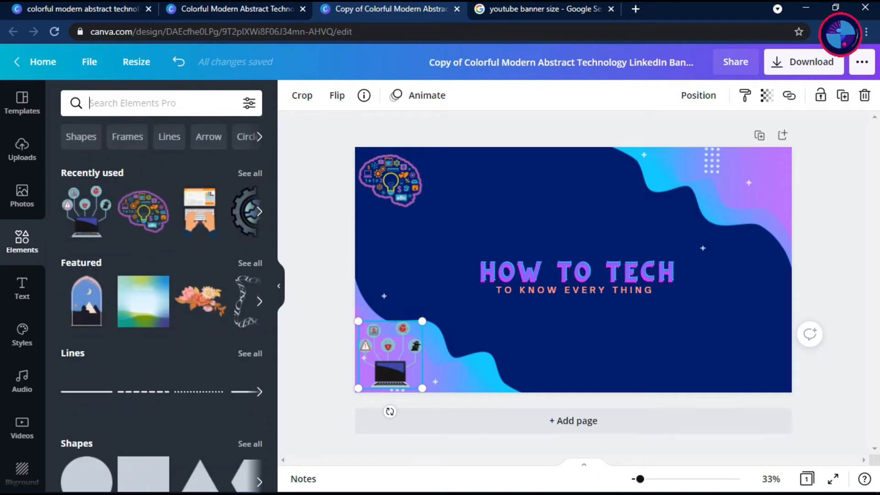
{"action": "key", "text": "Return"}
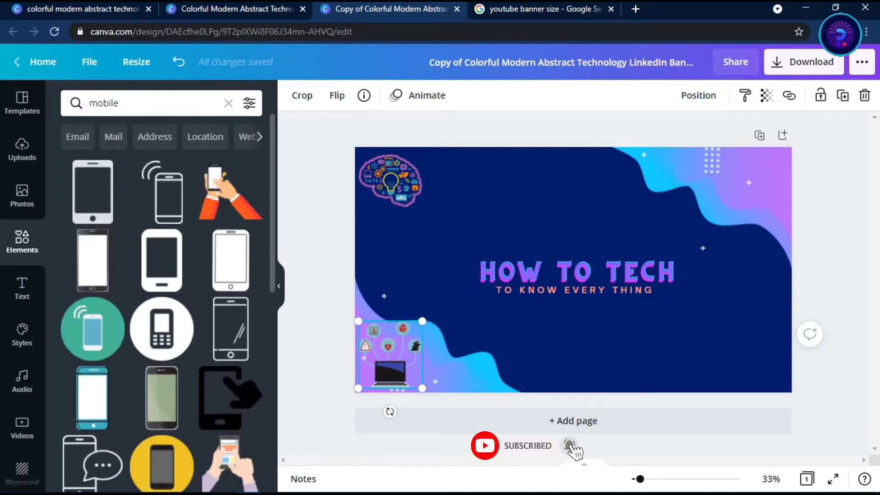
Add the blue smartphone graphic with a Wi-Fi signal, scaled down, at the banner's left edge between the brain and laptop graphics
{"action": "scroll", "coordinate": [161, 303], "scroll_direction": "down", "scroll_amount": 10}
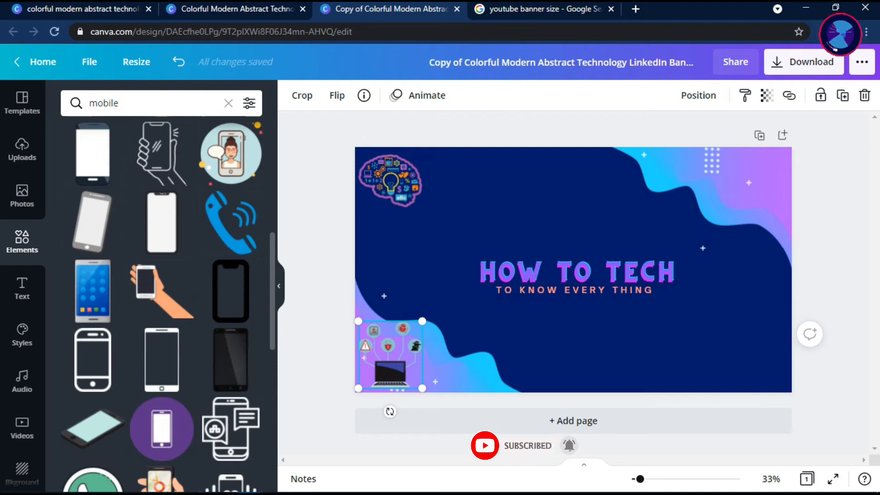
{"action": "scroll", "coordinate": [161, 303], "scroll_direction": "down", "scroll_amount": 7}
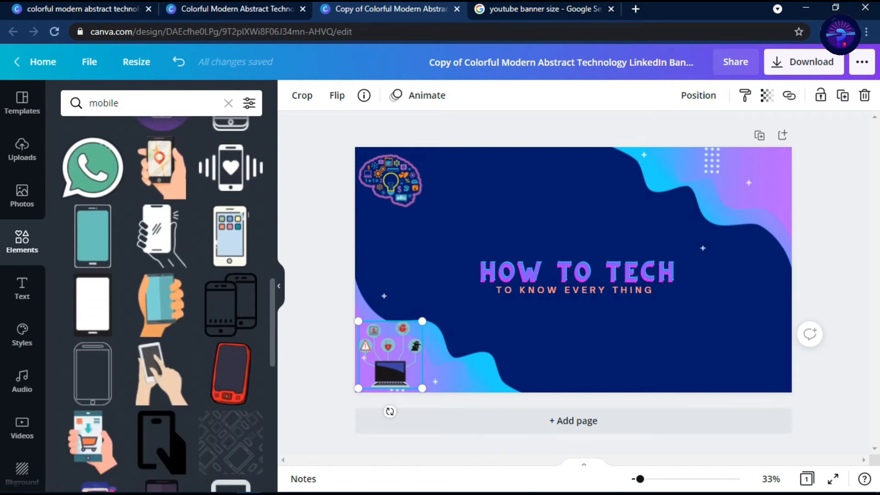
{"action": "scroll", "coordinate": [161, 303], "scroll_direction": "down", "scroll_amount": 6}
{"action": "scroll", "coordinate": [161, 303], "scroll_direction": "down", "scroll_amount": 5}
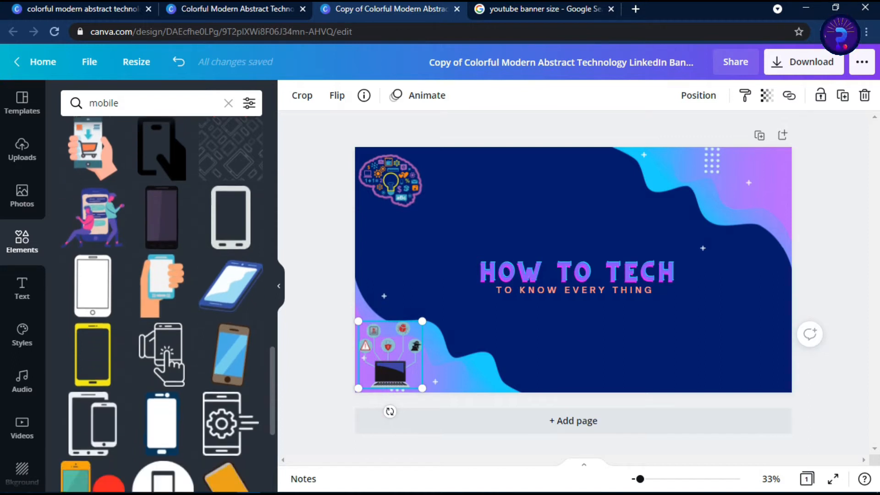
{"action": "scroll", "coordinate": [161, 303], "scroll_direction": "down", "scroll_amount": 5}
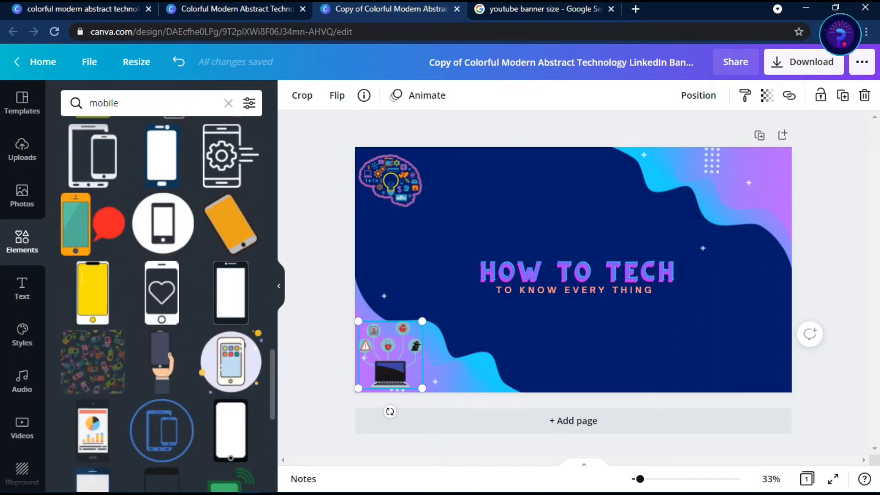
{"action": "scroll", "coordinate": [162, 294], "scroll_direction": "down", "scroll_amount": 5}
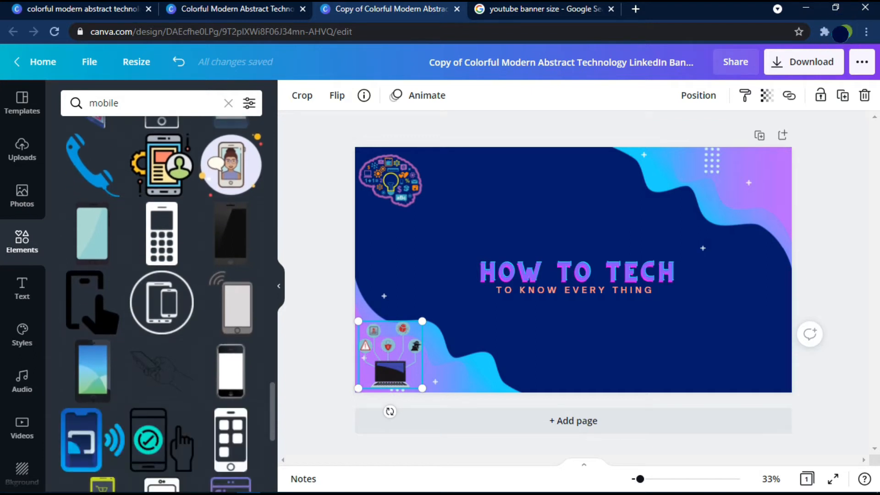
{"action": "scroll", "coordinate": [161, 302], "scroll_direction": "down", "scroll_amount": 5}
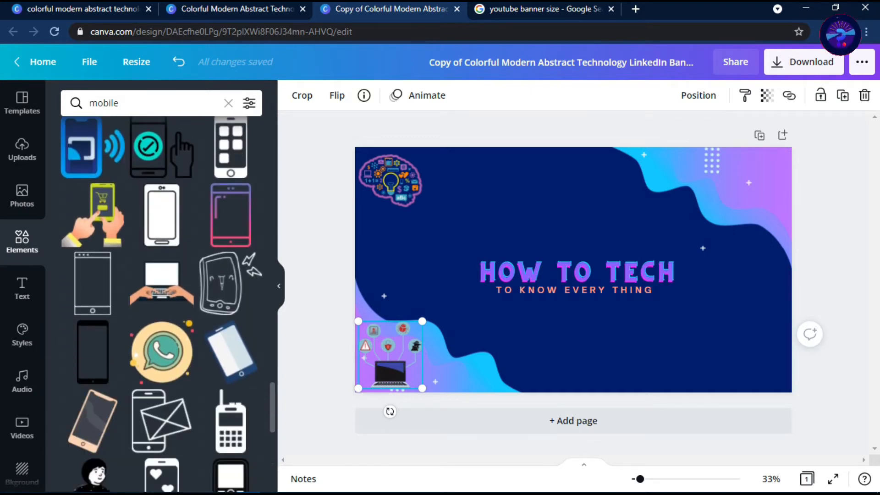
{"action": "scroll", "coordinate": [162, 302], "scroll_direction": "down", "scroll_amount": 5}
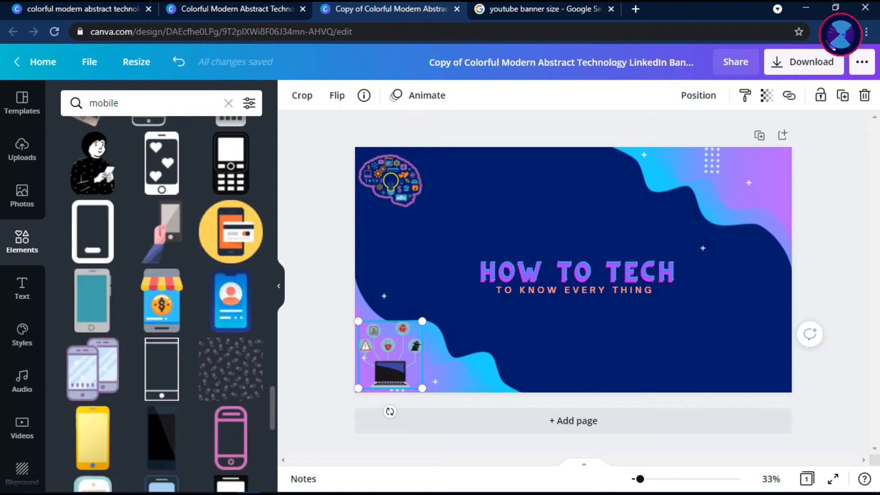
{"action": "scroll", "coordinate": [161, 303], "scroll_direction": "down", "scroll_amount": 4}
{"action": "scroll", "coordinate": [162, 302], "scroll_direction": "down", "scroll_amount": 3}
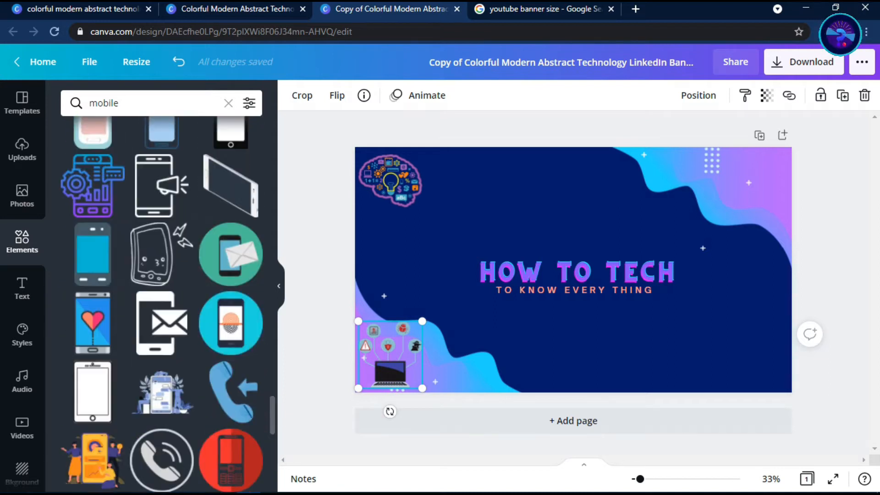
{"action": "scroll", "coordinate": [161, 302], "scroll_direction": "down", "scroll_amount": 3}
{"action": "scroll", "coordinate": [161, 303], "scroll_direction": "down", "scroll_amount": 5}
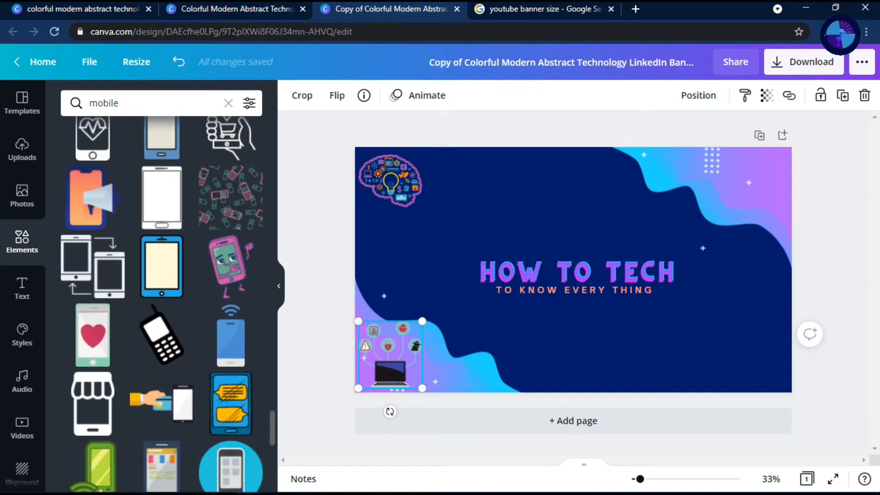
{"action": "left_click", "coordinate": [231, 339]}
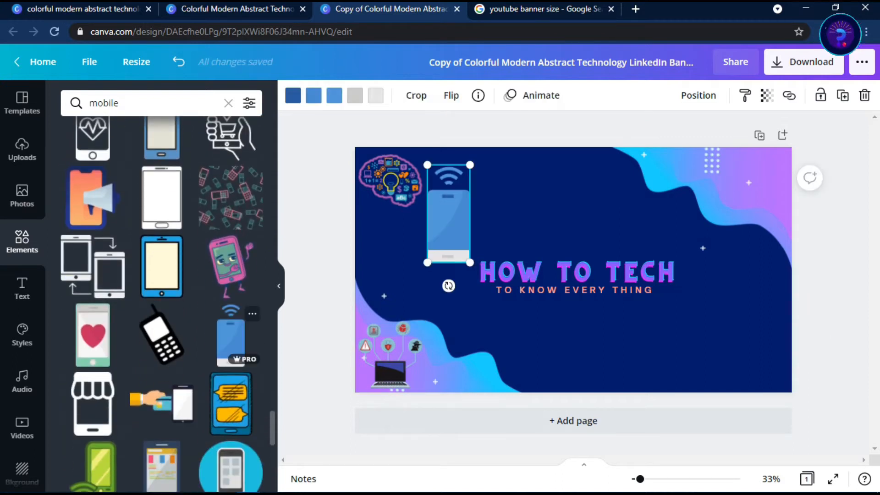
{"action": "left_click_drag", "start_coordinate": [448, 214], "coordinate": [463, 200]}
{"action": "left_click_drag", "start_coordinate": [484, 153], "coordinate": [378, 253]}
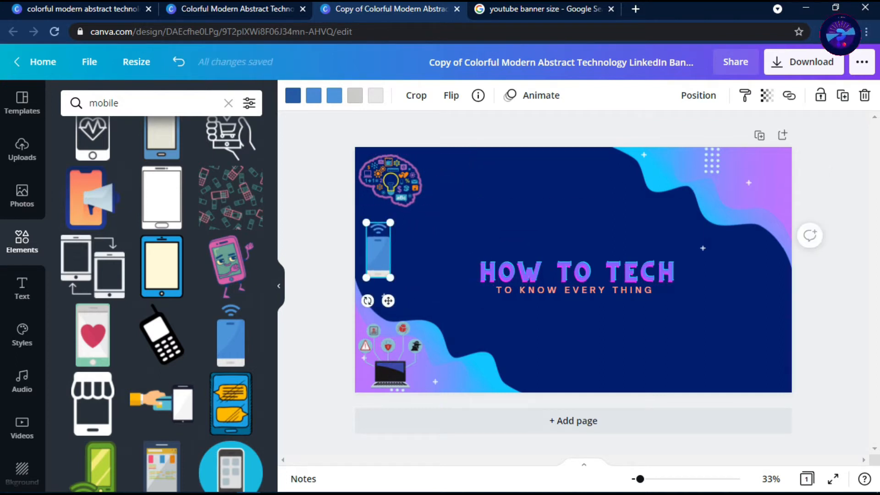
Replace the mobile search with an elements search for "computer"
{"action": "left_click_drag", "start_coordinate": [273, 428], "coordinate": [273, 131]}
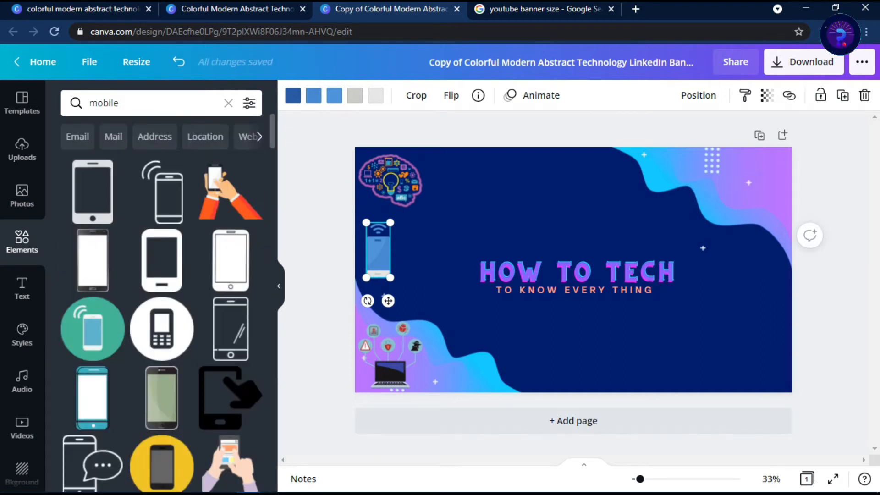
{"action": "scroll", "coordinate": [161, 304], "scroll_direction": "down", "scroll_amount": 15}
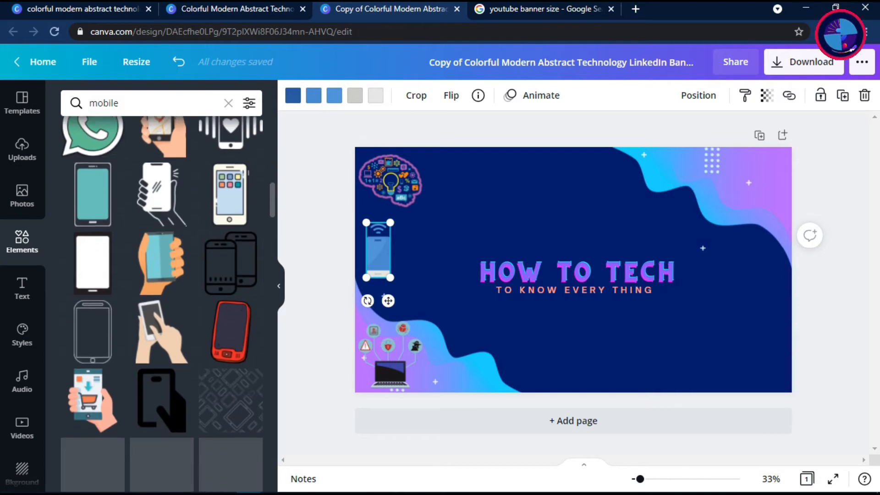
{"action": "scroll", "coordinate": [162, 304], "scroll_direction": "down", "scroll_amount": 3}
{"action": "left_click", "coordinate": [228, 103]}
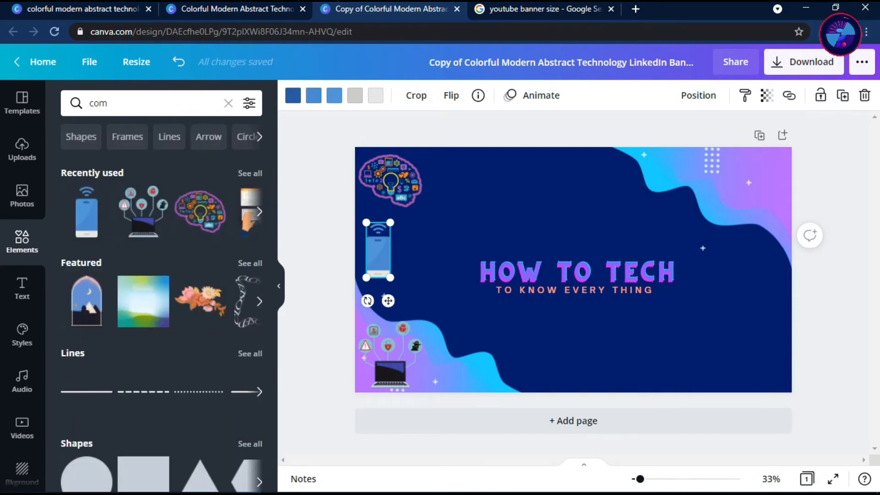
{"action": "key", "text": "Return"}
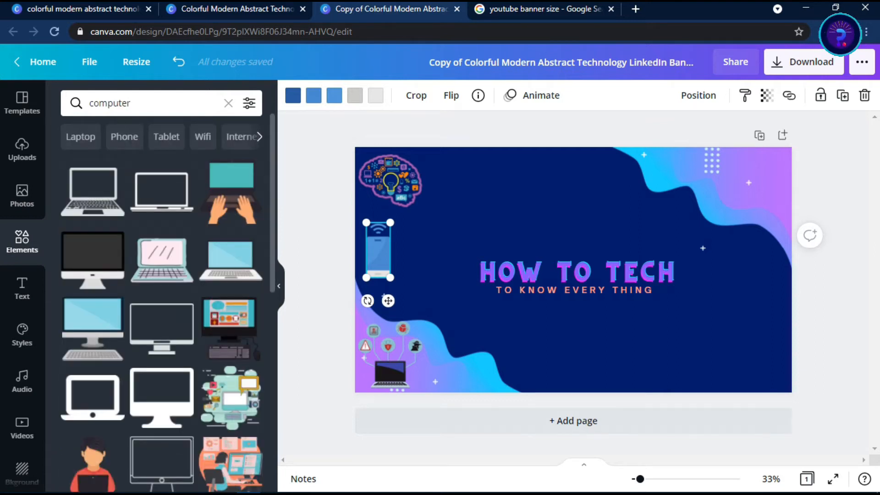
Place the cloud laptop graphic with people in the banner's lower-left corner and move the security-icons laptop above the start of the title
{"action": "scroll", "coordinate": [162, 303], "scroll_direction": "down", "scroll_amount": 10}
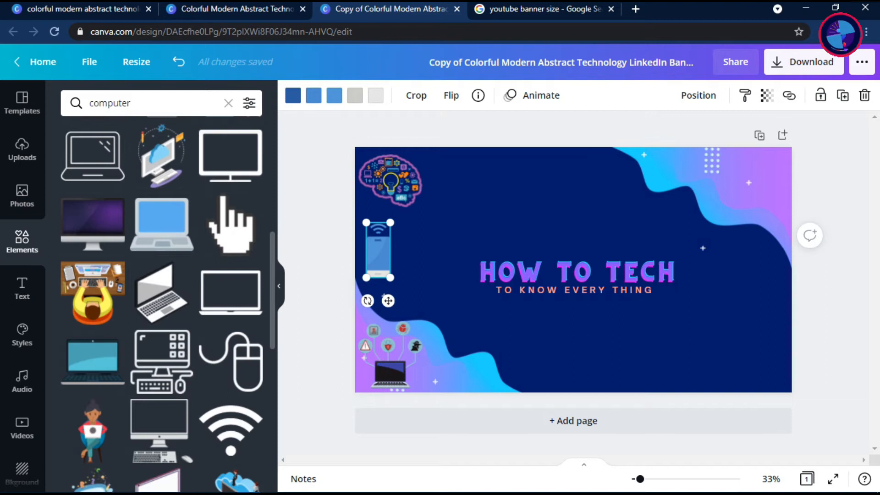
{"action": "scroll", "coordinate": [229, 275], "scroll_direction": "down", "scroll_amount": 5}
{"action": "left_click_drag", "start_coordinate": [230, 274], "coordinate": [438, 366]}
{"action": "left_click_drag", "start_coordinate": [375, 352], "coordinate": [459, 223]}
{"action": "left_click_drag", "start_coordinate": [438, 362], "coordinate": [423, 339]}
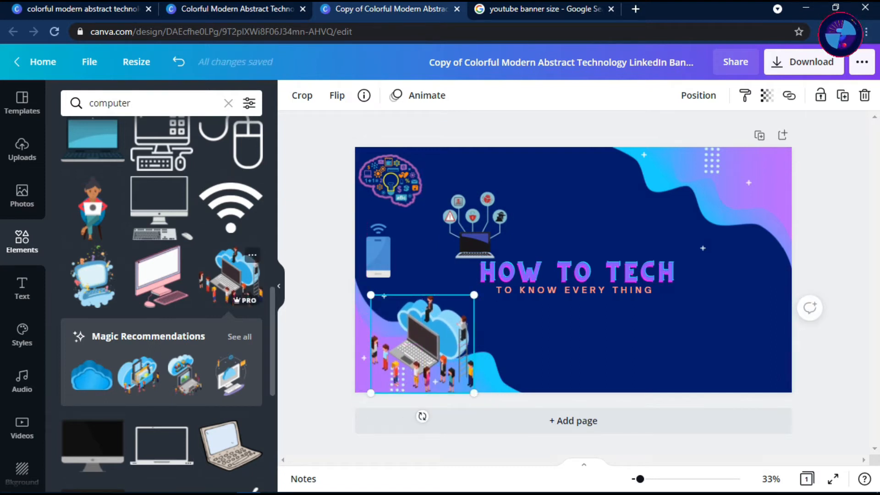
{"action": "scroll", "coordinate": [255, 489], "scroll_direction": "down", "scroll_amount": 5}
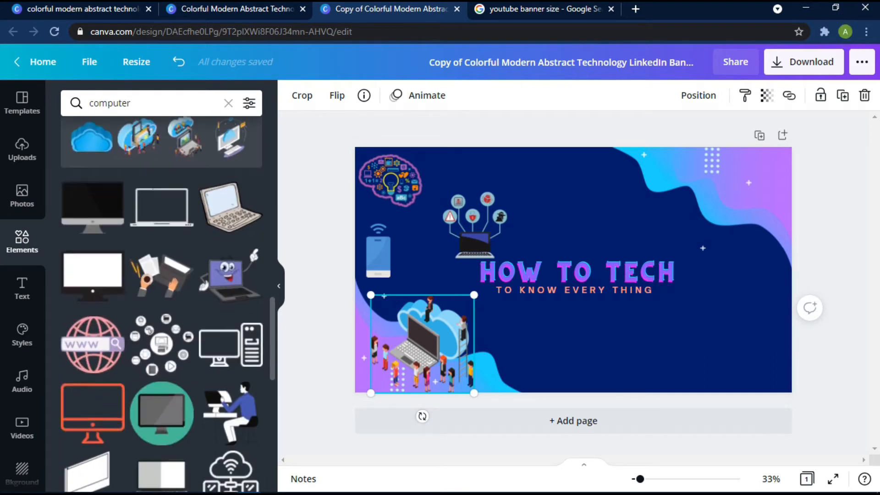
Add the smiling cartoon laptop graphic to the banner's upper-right corner, scaled down slightly to fit inside the edges
{"action": "left_click_drag", "start_coordinate": [231, 275], "coordinate": [781, 146]}
{"action": "left_click_drag", "start_coordinate": [745, 179], "coordinate": [759, 174]}
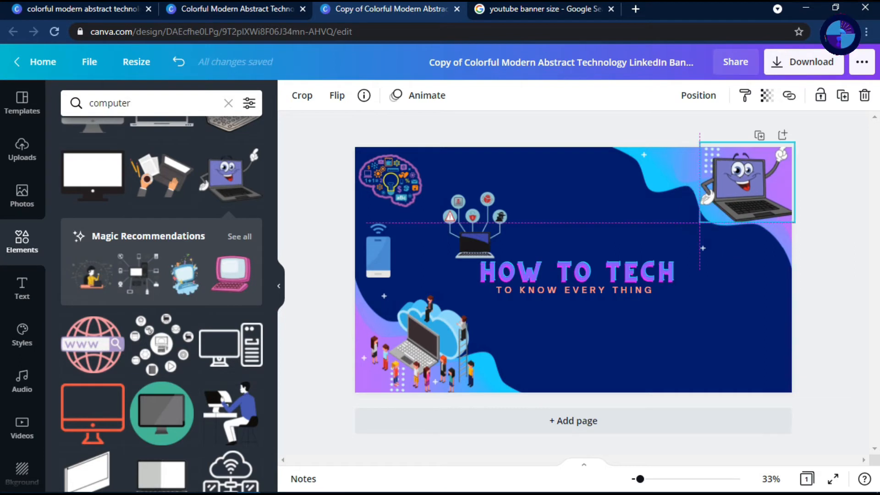
{"action": "left_click_drag", "start_coordinate": [795, 142], "coordinate": [788, 147]}
{"action": "left_click_drag", "start_coordinate": [743, 185], "coordinate": [746, 184]}
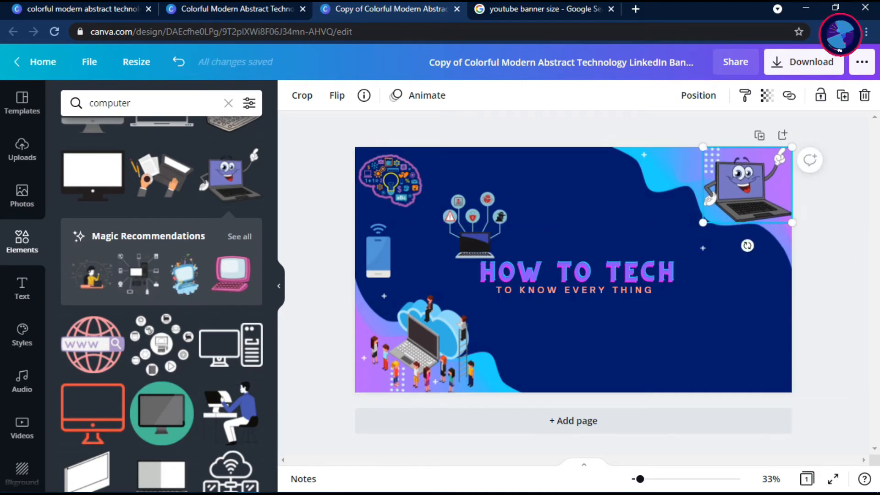
Add the circuit chip graphic, scaled down, between the smartphone and the title, and move the security-icons laptop up beside the brain
{"action": "scroll", "coordinate": [161, 302], "scroll_direction": "down", "scroll_amount": 15}
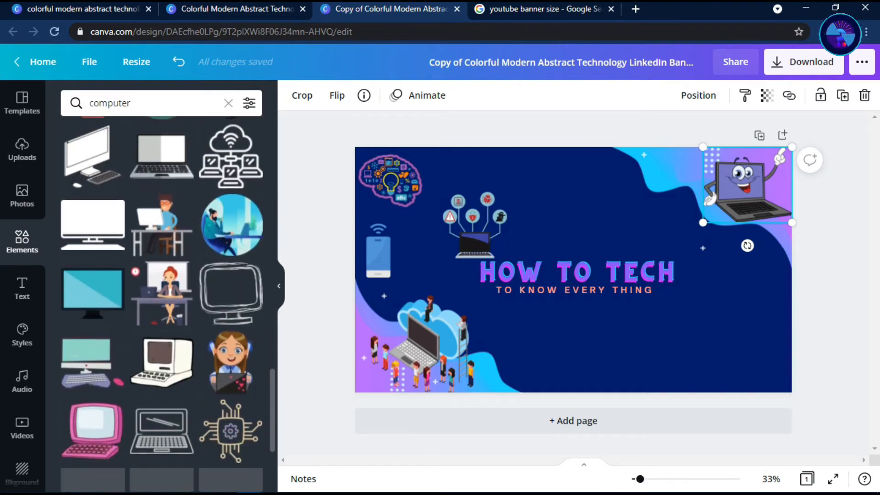
{"action": "left_click_drag", "start_coordinate": [230, 295], "coordinate": [454, 289]}
{"action": "left_click_drag", "start_coordinate": [475, 226], "coordinate": [486, 185]}
{"action": "left_click", "coordinate": [470, 271]}
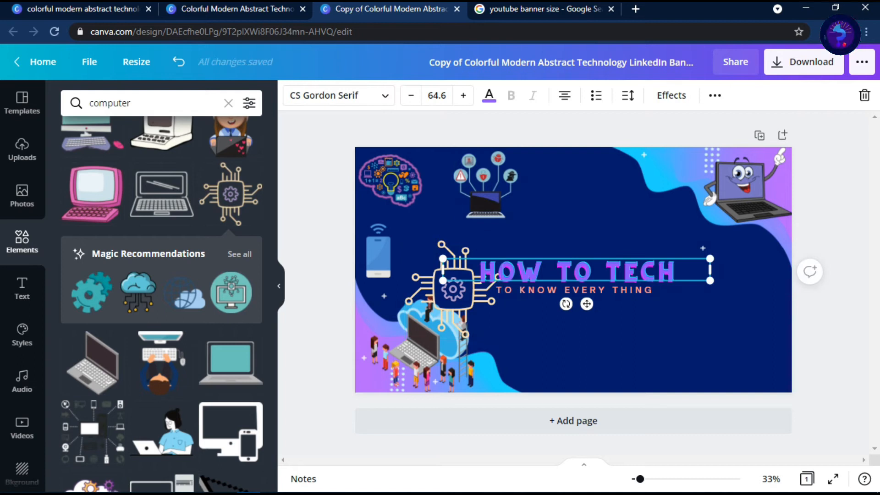
{"action": "left_click_drag", "start_coordinate": [454, 289], "coordinate": [437, 267]}
{"action": "left_click_drag", "start_coordinate": [485, 219], "coordinate": [464, 239]}
{"action": "left_click_drag", "start_coordinate": [432, 274], "coordinate": [436, 257]}
{"action": "left_click_drag", "start_coordinate": [467, 222], "coordinate": [454, 235]}
{"action": "mouse_move", "coordinate": [422, 267]}
{"action": "left_mouse_down"}
{"action": "mouse_move", "coordinate": [442, 270]}
{"action": "mouse_move", "coordinate": [436, 263]}
{"action": "left_mouse_up"}
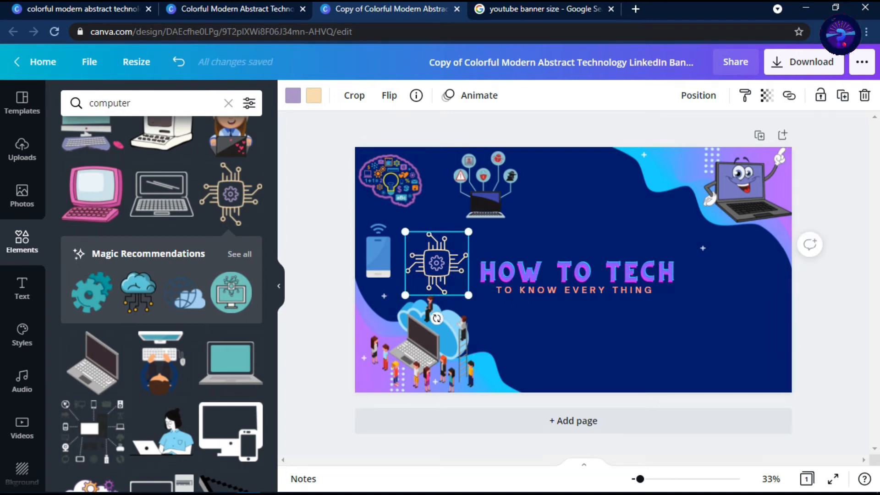
Add the orange computer mouse below the cartoon laptop and the blue cloud-circuit graphic, scaled down, near the banner's lower-right corner
{"action": "scroll", "coordinate": [161, 303], "scroll_direction": "down", "scroll_amount": 10}
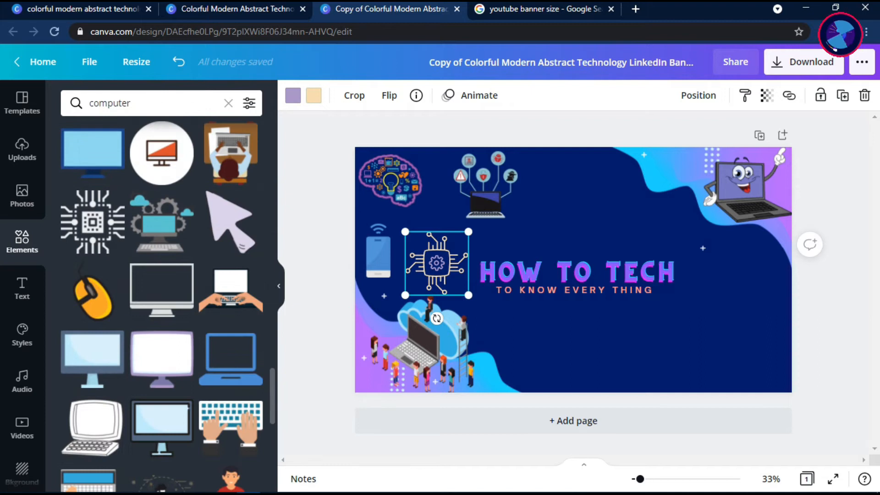
{"action": "left_click_drag", "start_coordinate": [544, 320], "coordinate": [758, 272]}
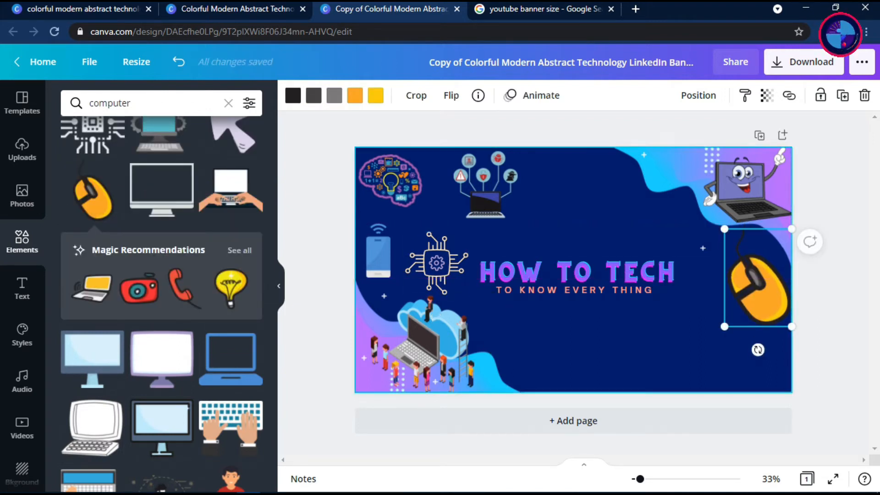
{"action": "scroll", "coordinate": [160, 303], "scroll_direction": "down", "scroll_amount": 6}
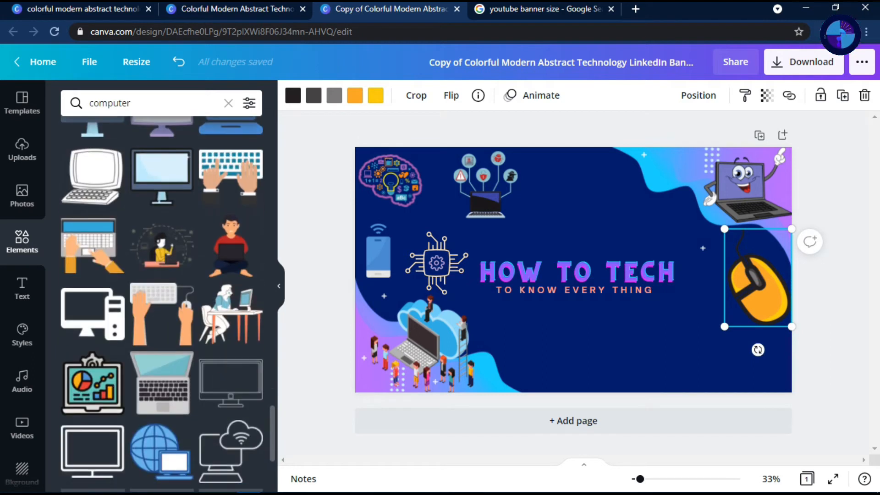
{"action": "scroll", "coordinate": [160, 293], "scroll_direction": "down", "scroll_amount": 4}
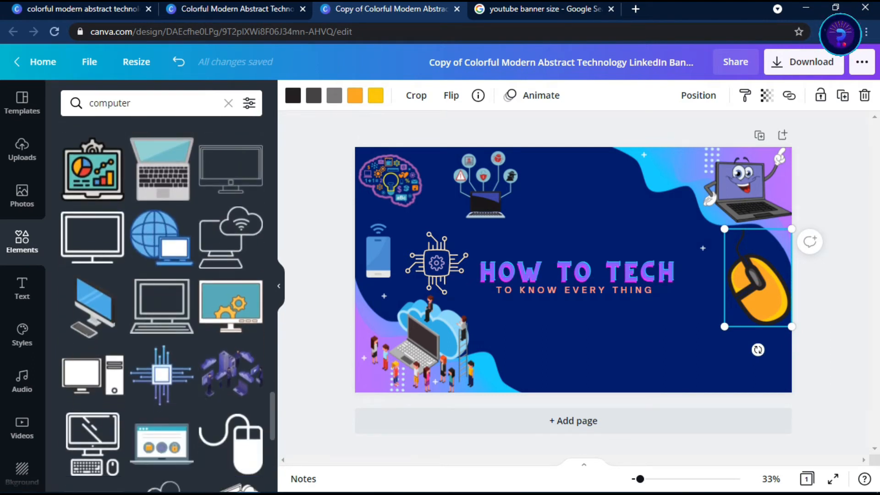
{"action": "scroll", "coordinate": [160, 303], "scroll_direction": "down", "scroll_amount": 8}
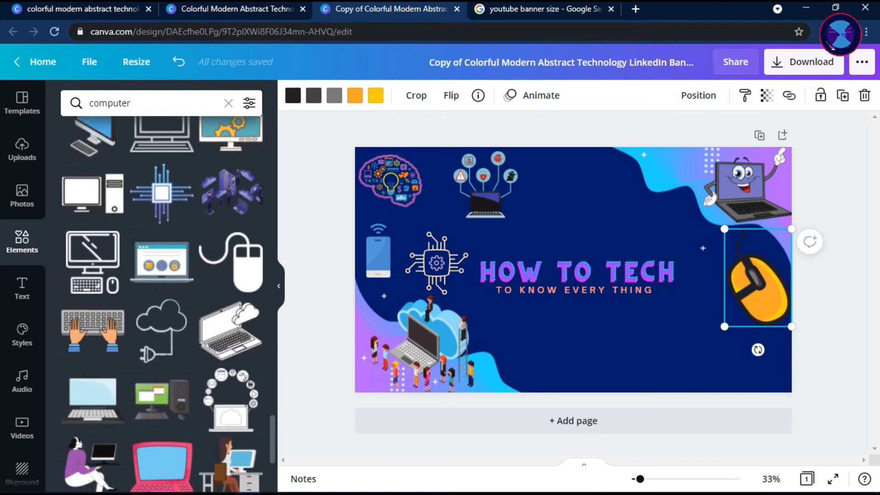
{"action": "scroll", "coordinate": [160, 293], "scroll_direction": "down", "scroll_amount": 2}
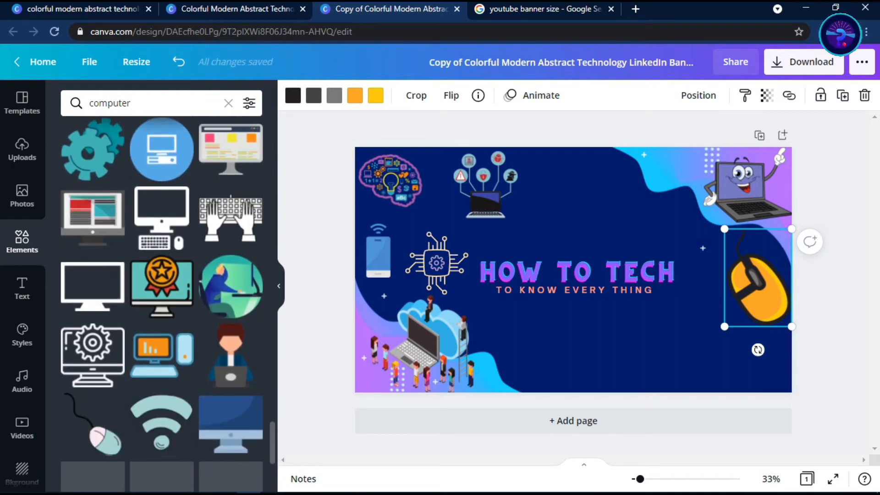
{"action": "scroll", "coordinate": [160, 293], "scroll_direction": "down", "scroll_amount": 8}
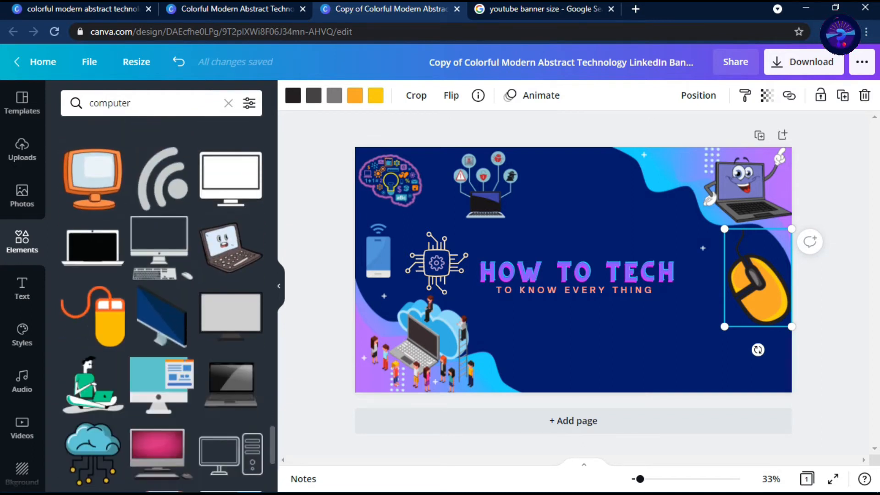
{"action": "left_click_drag", "start_coordinate": [92, 454], "coordinate": [690, 353]}
{"action": "left_click_drag", "start_coordinate": [744, 280], "coordinate": [719, 308]}
{"action": "left_click_drag", "start_coordinate": [692, 337], "coordinate": [730, 344]}
{"action": "left_click_drag", "start_coordinate": [755, 316], "coordinate": [692, 323]}
{"action": "left_click_drag", "start_coordinate": [720, 356], "coordinate": [719, 353]}
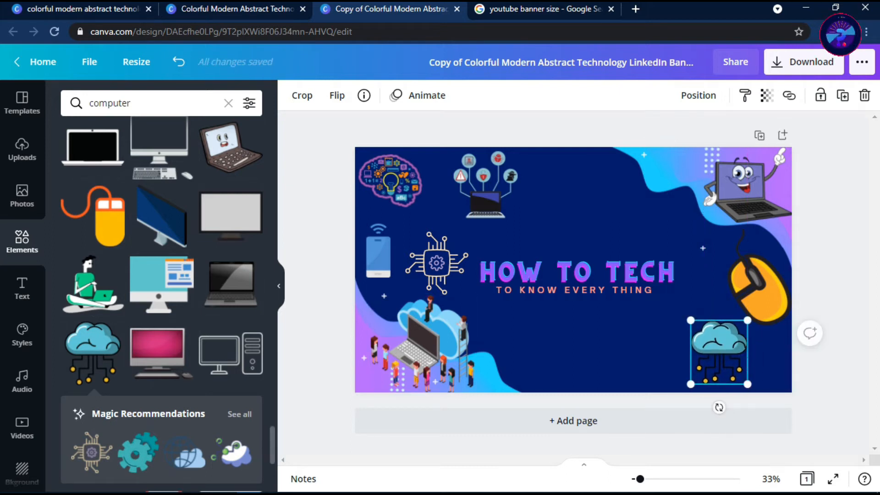
Browse further through the computer graphics for another element that suits the banner
{"action": "scroll", "coordinate": [161, 303], "scroll_direction": "down", "scroll_amount": 10}
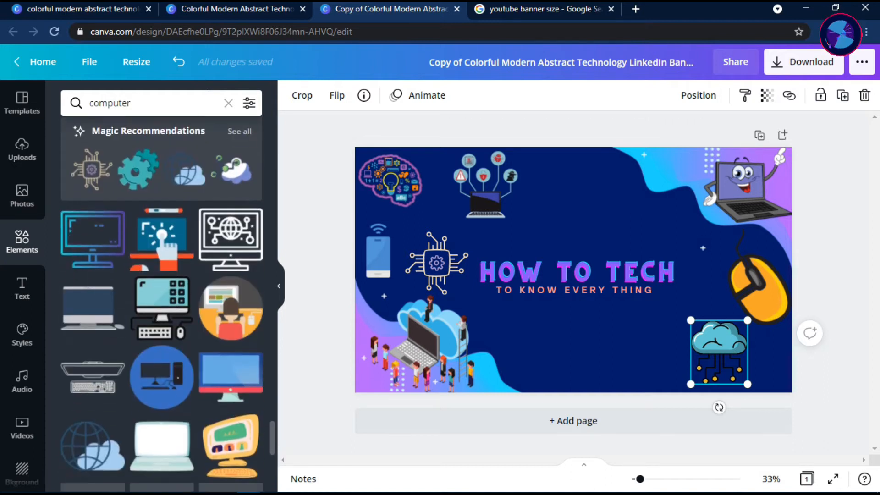
{"action": "scroll", "coordinate": [162, 302], "scroll_direction": "down", "scroll_amount": 6}
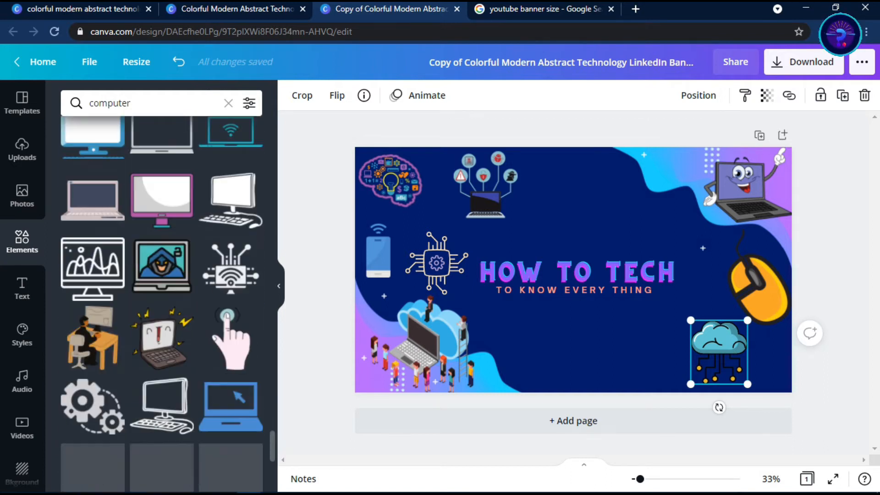
{"action": "scroll", "coordinate": [161, 302], "scroll_direction": "down", "scroll_amount": 10}
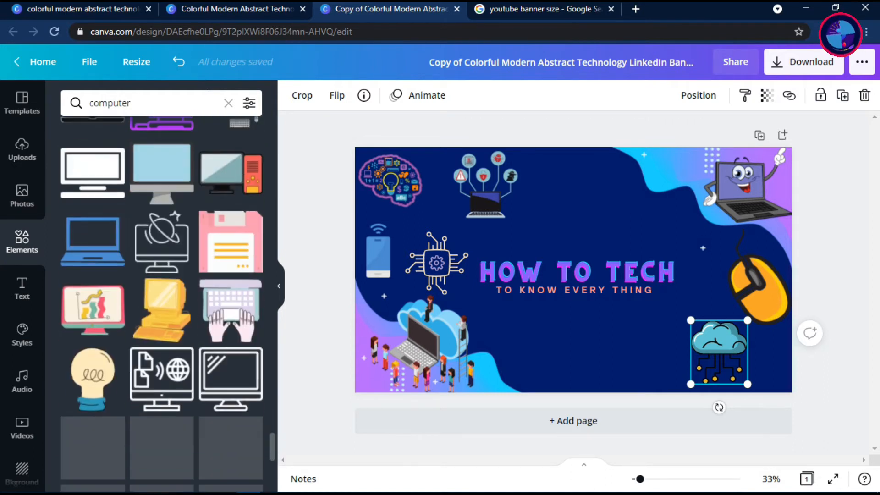
{"action": "scroll", "coordinate": [162, 303], "scroll_direction": "down", "scroll_amount": 10}
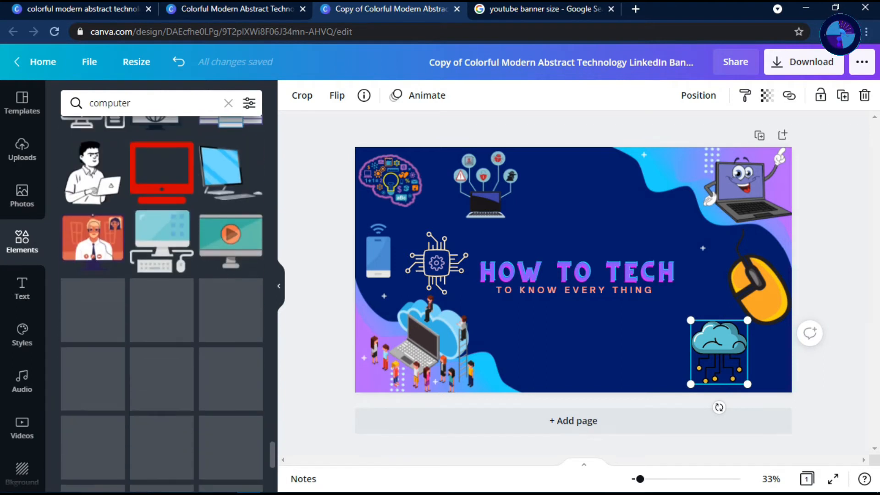
{"action": "scroll", "coordinate": [186, 302], "scroll_direction": "down", "scroll_amount": 8}
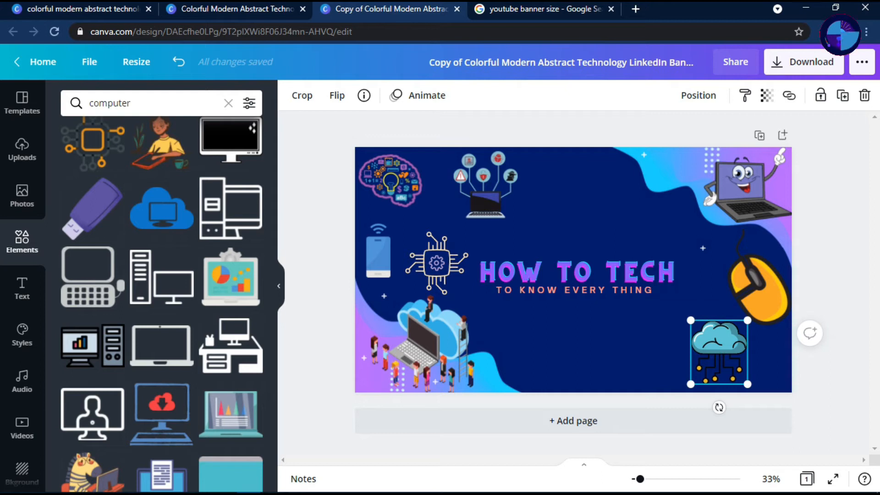
{"action": "scroll", "coordinate": [161, 303], "scroll_direction": "down", "scroll_amount": 8}
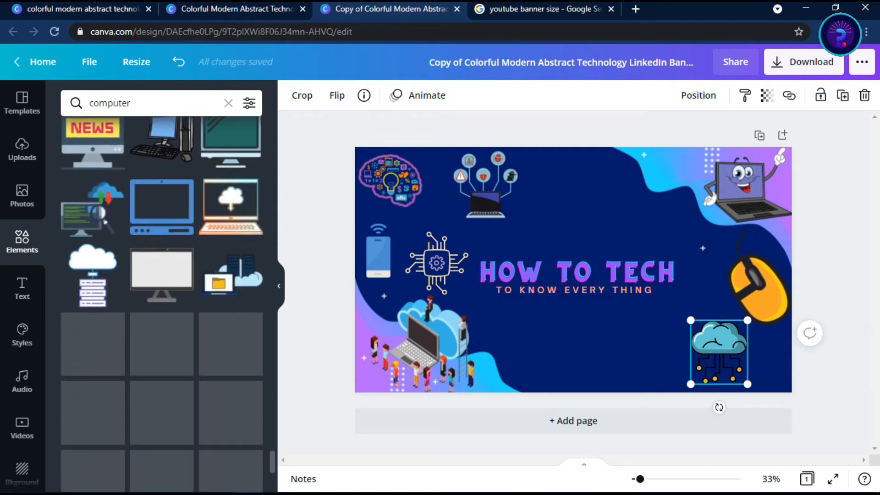
{"action": "scroll", "coordinate": [162, 303], "scroll_direction": "down", "scroll_amount": 4}
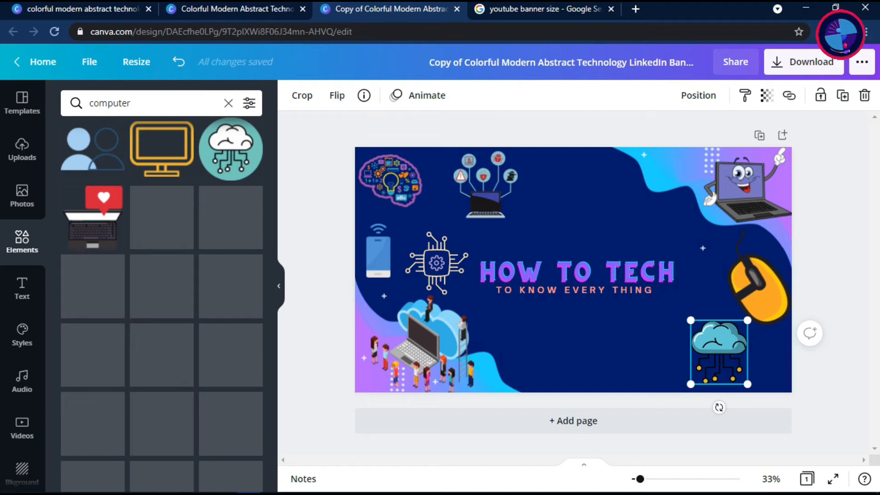
Replace the computer search with an elements search for "youtube"
{"action": "left_click", "coordinate": [228, 103]}
{"action": "type", "text": "youtube"}
{"action": "key", "text": "Return"}
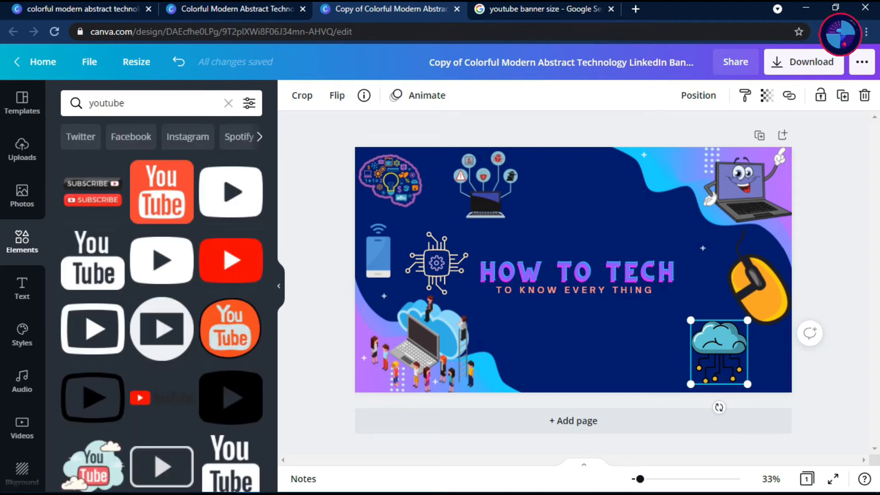
Add the video-creator screen graphic, scaled down, below the tagline and the smartphone video-player graphic between it and the cloud circuit
{"action": "scroll", "coordinate": [161, 298], "scroll_direction": "down", "scroll_amount": 6}
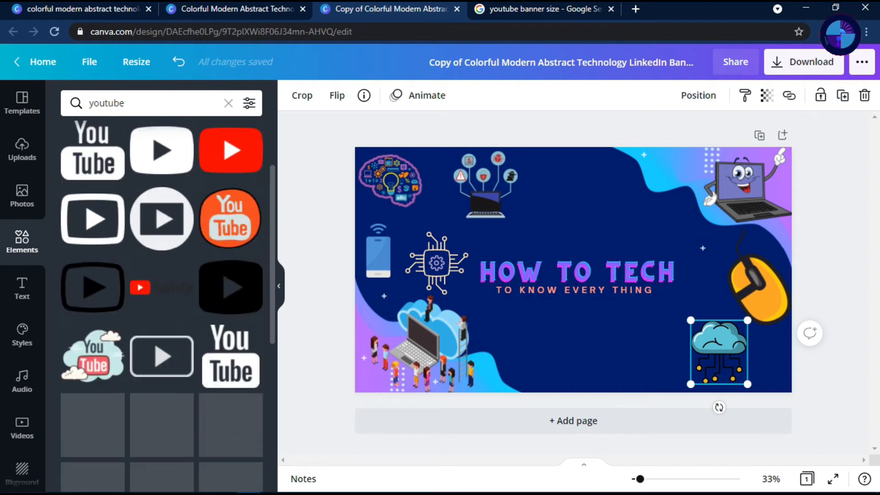
{"action": "left_click_drag", "start_coordinate": [92, 327], "coordinate": [564, 421]}
{"action": "left_click_drag", "start_coordinate": [621, 304], "coordinate": [590, 331]}
{"action": "left_click_drag", "start_coordinate": [184, 433], "coordinate": [652, 347]}
Add the blue-purple play-button outline, scaled down, above the title, and delete the security-icons laptop graphic
{"action": "scroll", "coordinate": [93, 292], "scroll_direction": "down", "scroll_amount": 6}
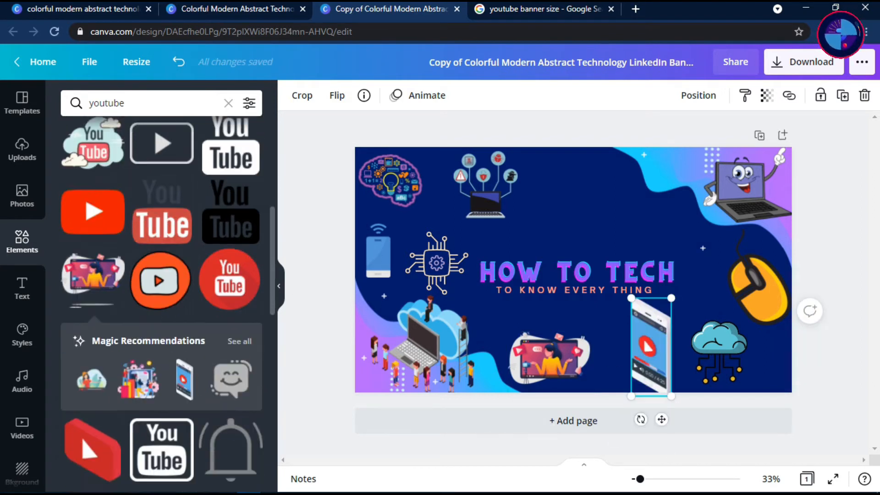
{"action": "left_click_drag", "start_coordinate": [93, 292], "coordinate": [579, 201]}
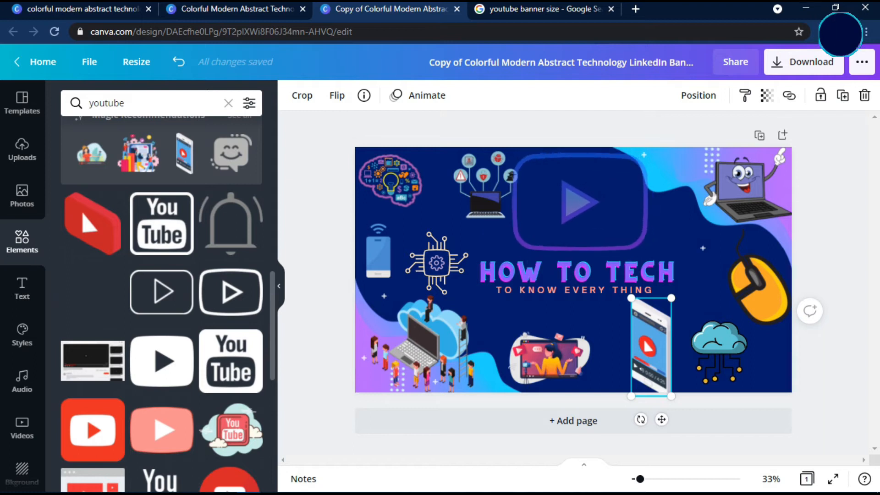
{"action": "left_click_drag", "start_coordinate": [647, 153], "coordinate": [609, 180]}
{"action": "left_click_drag", "start_coordinate": [562, 215], "coordinate": [577, 207]}
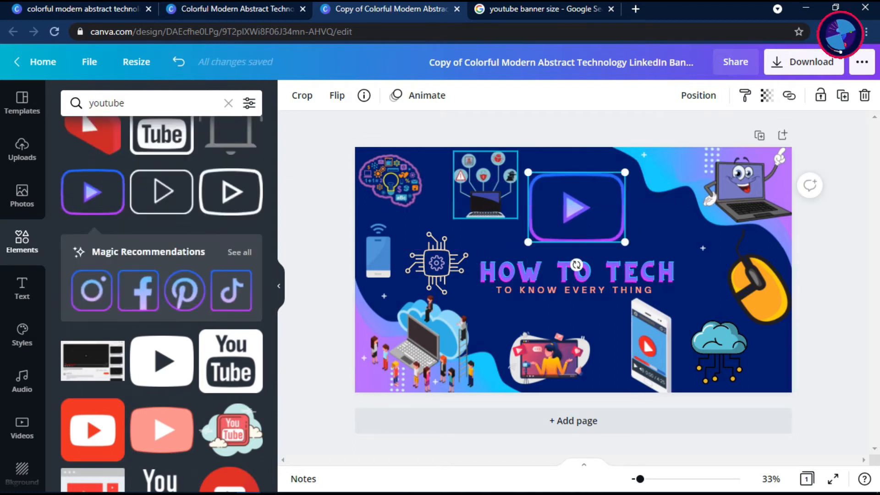
{"action": "left_click_drag", "start_coordinate": [485, 188], "coordinate": [473, 189]}
{"action": "left_click_drag", "start_coordinate": [576, 208], "coordinate": [589, 220]}
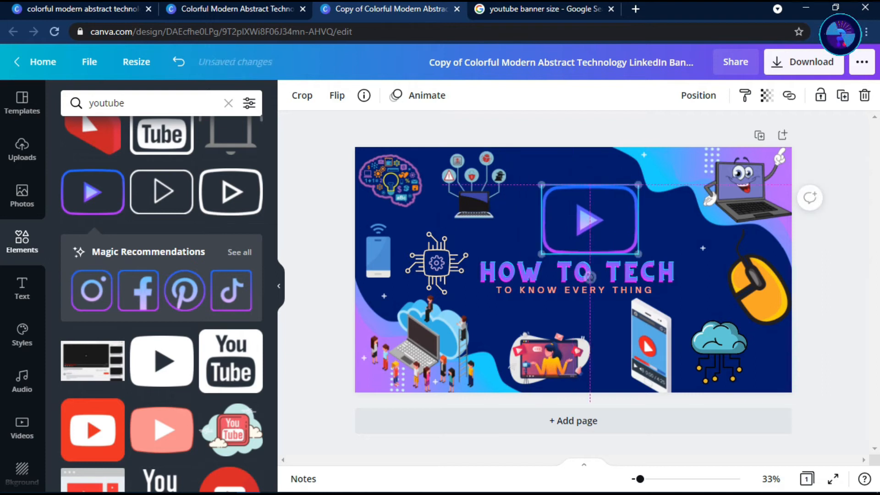
{"action": "left_click", "coordinate": [473, 188]}
{"action": "key", "text": "Delete"}
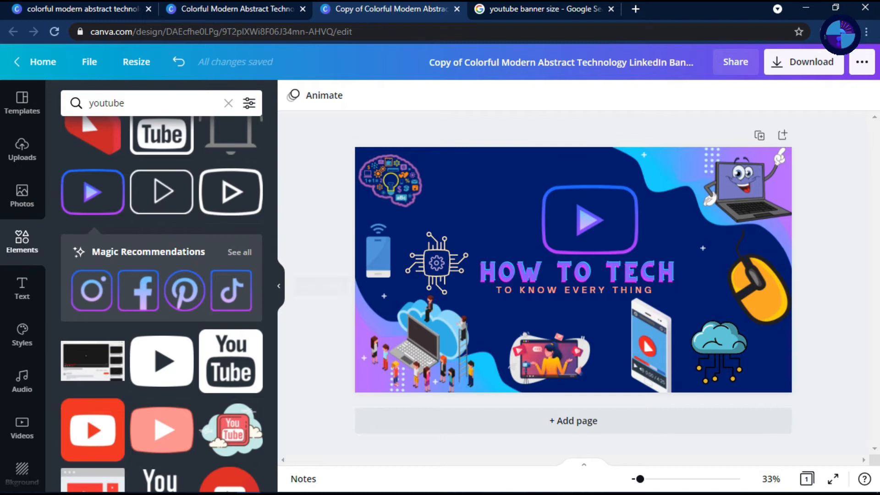
Shift the video-creator graphic slightly right and scale down the smartphone video-player graphic below the tagline
{"action": "scroll", "coordinate": [161, 303], "scroll_direction": "down", "scroll_amount": 10}
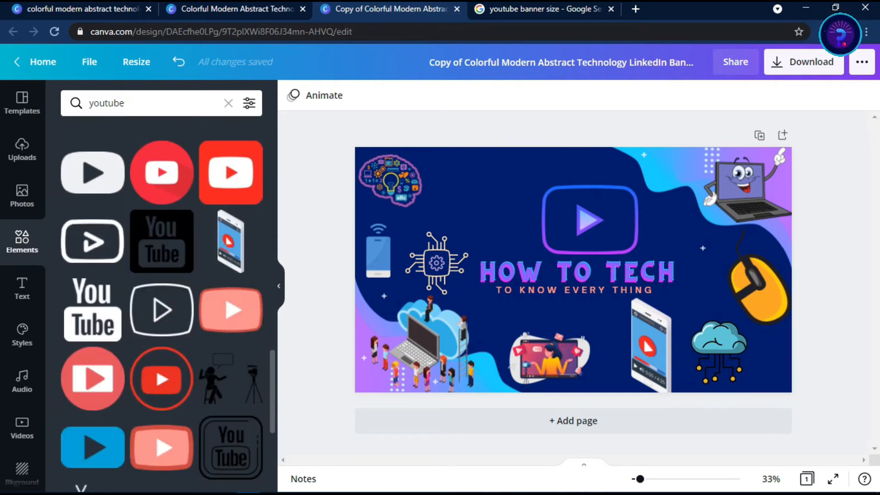
{"action": "scroll", "coordinate": [162, 302], "scroll_direction": "down", "scroll_amount": 5}
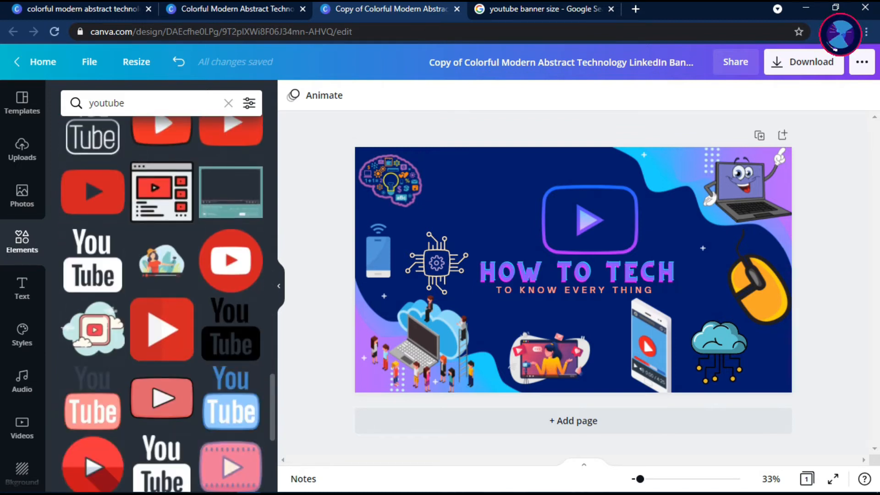
{"action": "scroll", "coordinate": [161, 303], "scroll_direction": "down", "scroll_amount": 7}
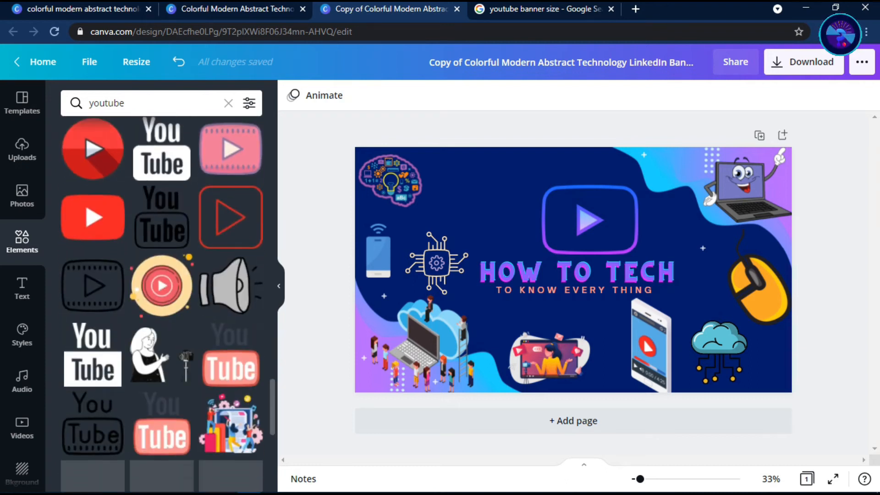
{"action": "scroll", "coordinate": [162, 302], "scroll_direction": "down", "scroll_amount": 9}
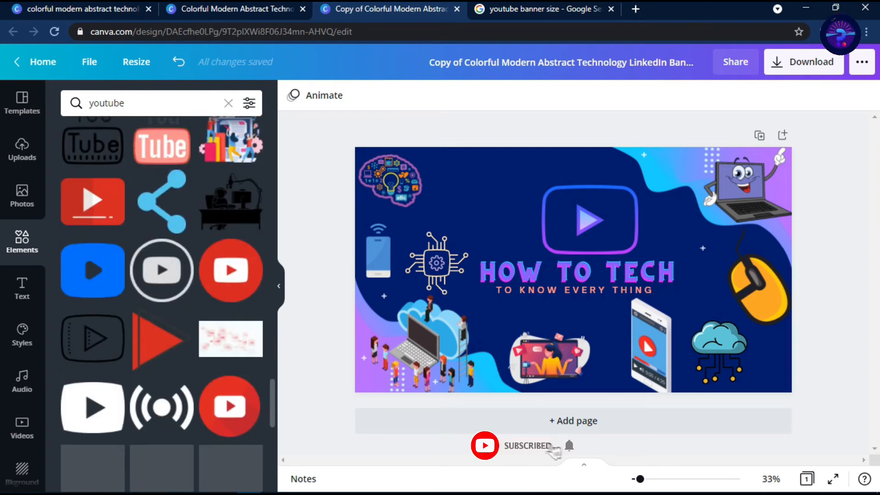
{"action": "left_click", "coordinate": [566, 360]}
{"action": "left_click_drag", "start_coordinate": [651, 347], "coordinate": [649, 344]}
{"action": "left_click_drag", "start_coordinate": [669, 295], "coordinate": [664, 306]}
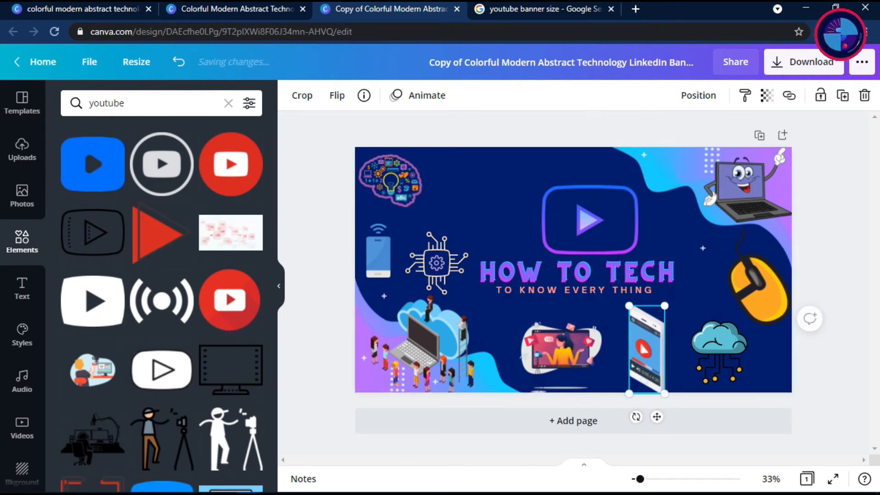
{"action": "left_click_drag", "start_coordinate": [560, 357], "coordinate": [566, 356]}
{"action": "left_click", "coordinate": [422, 344]}
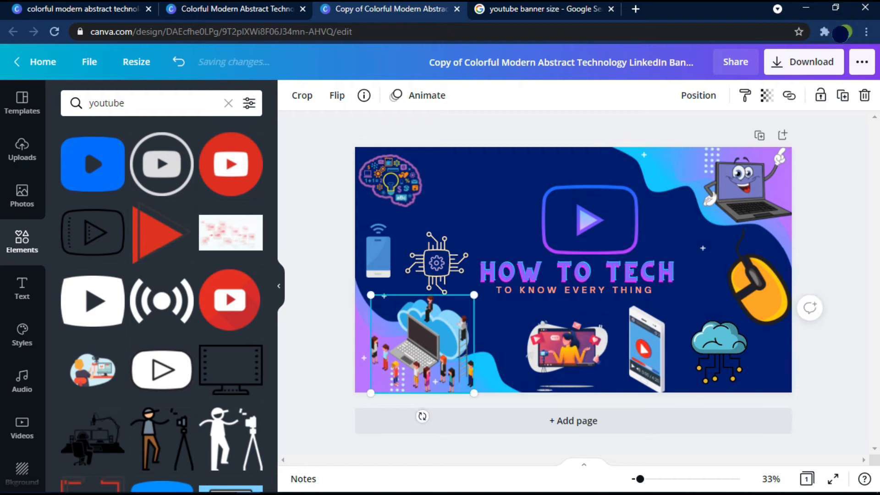
Replace the youtube search with an elements search for "question mark"
{"action": "left_click", "coordinate": [228, 103]}
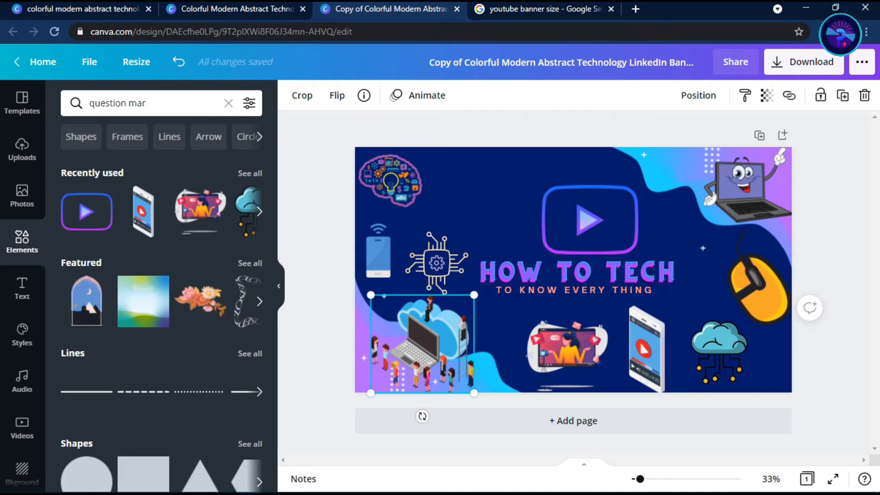
{"action": "type", "text": "question mark"}
{"action": "key", "text": "Return"}
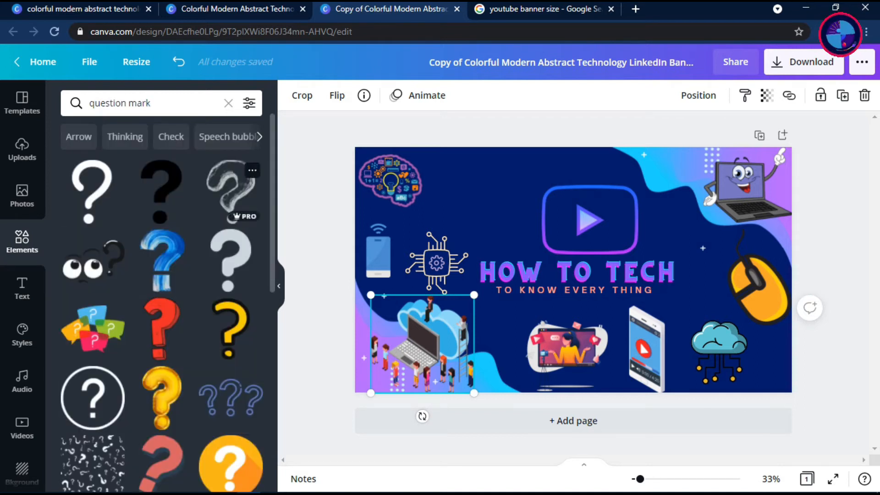
Add the blue gear-patterned question mark graphic from the search results between the title and the computer mouse
{"action": "scroll", "coordinate": [161, 302], "scroll_direction": "down", "scroll_amount": 6}
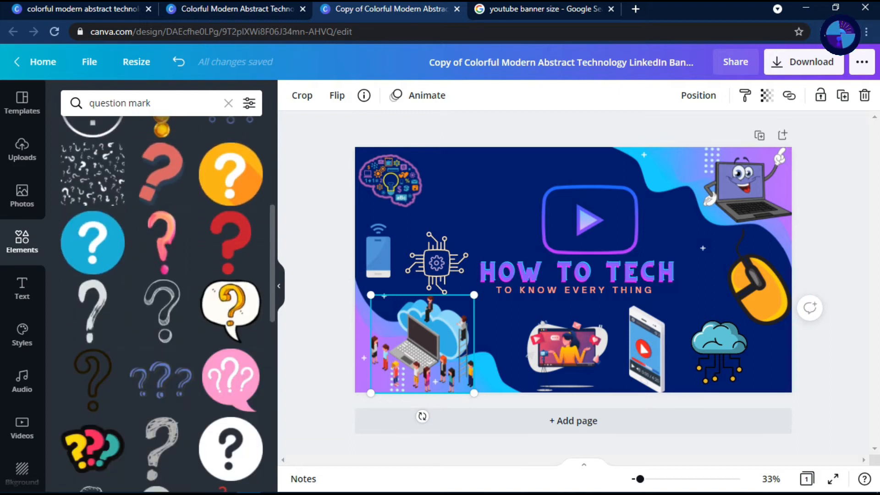
{"action": "scroll", "coordinate": [162, 303], "scroll_direction": "down", "scroll_amount": 10}
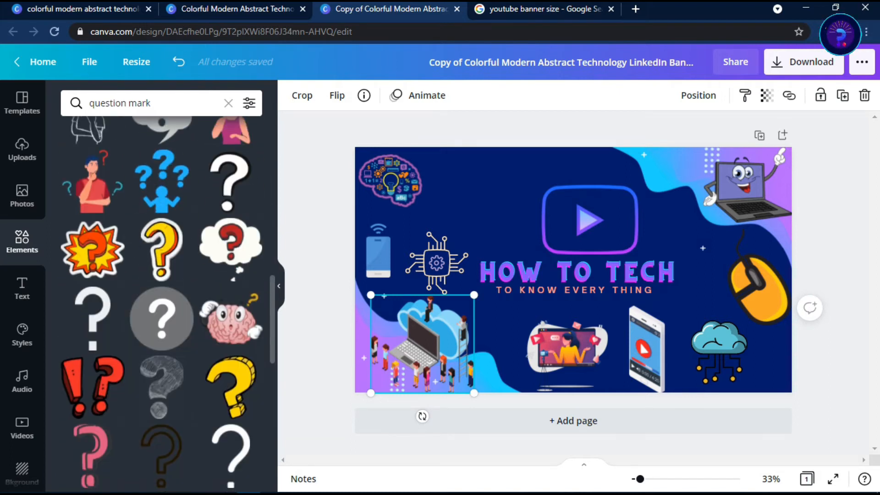
{"action": "scroll", "coordinate": [162, 302], "scroll_direction": "down", "scroll_amount": 7}
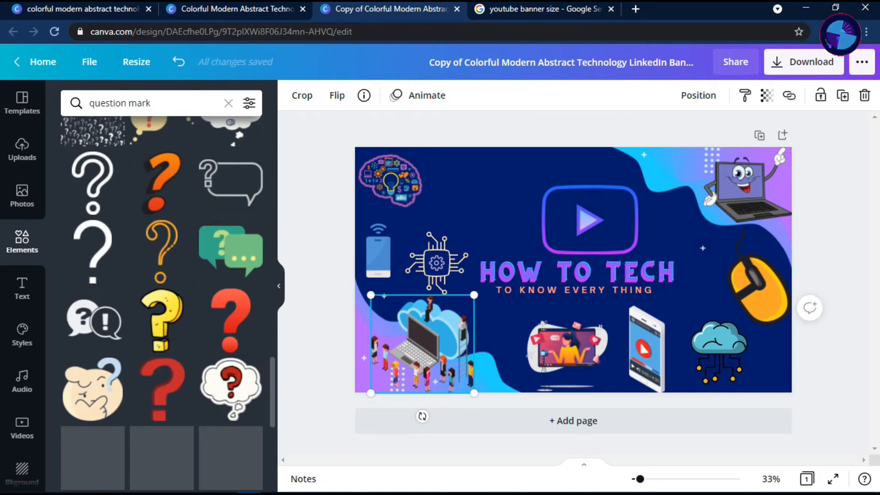
{"action": "scroll", "coordinate": [161, 302], "scroll_direction": "down", "scroll_amount": 10}
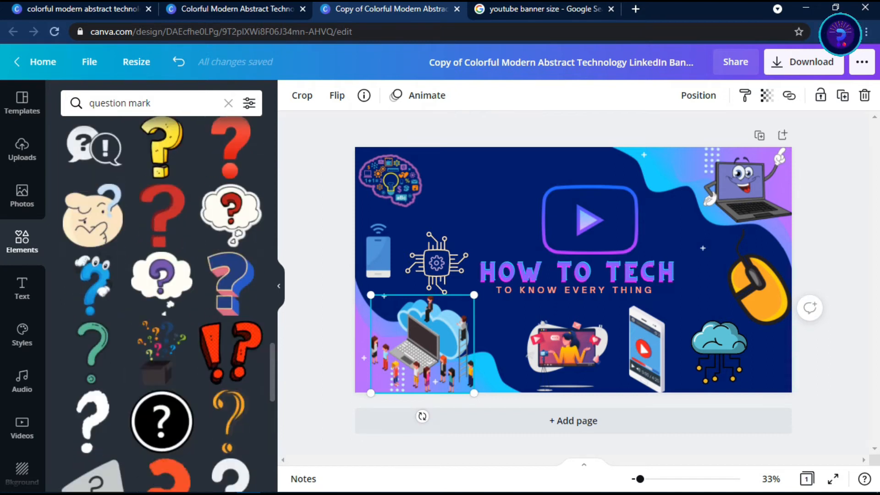
{"action": "scroll", "coordinate": [162, 303], "scroll_direction": "down", "scroll_amount": 6}
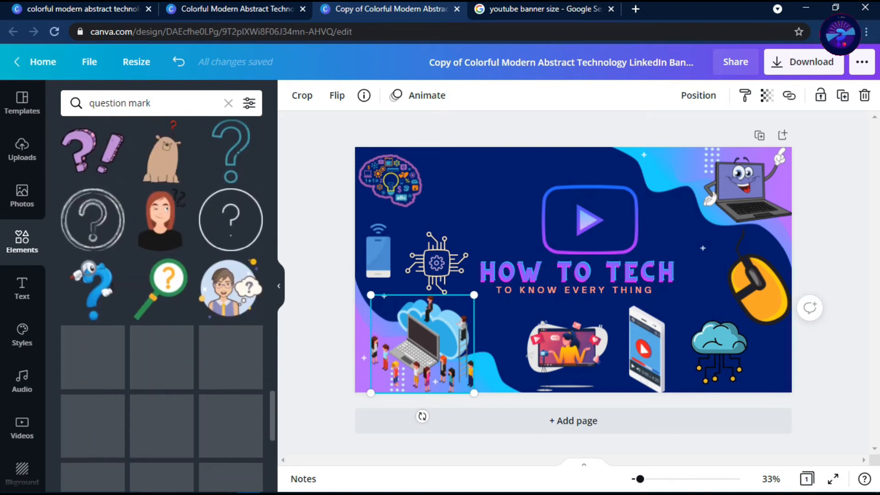
{"action": "scroll", "coordinate": [162, 303], "scroll_direction": "down", "scroll_amount": 10}
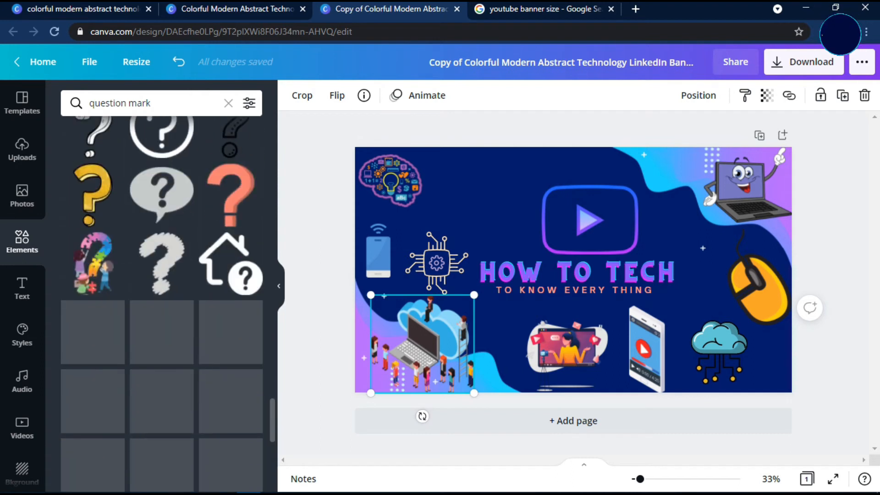
{"action": "scroll", "coordinate": [162, 302], "scroll_direction": "down", "scroll_amount": 5}
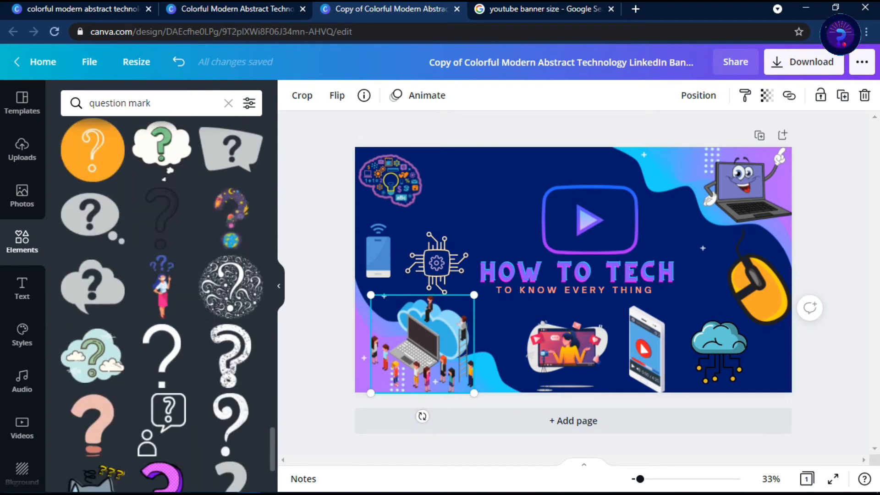
{"action": "scroll", "coordinate": [161, 302], "scroll_direction": "down", "scroll_amount": 5}
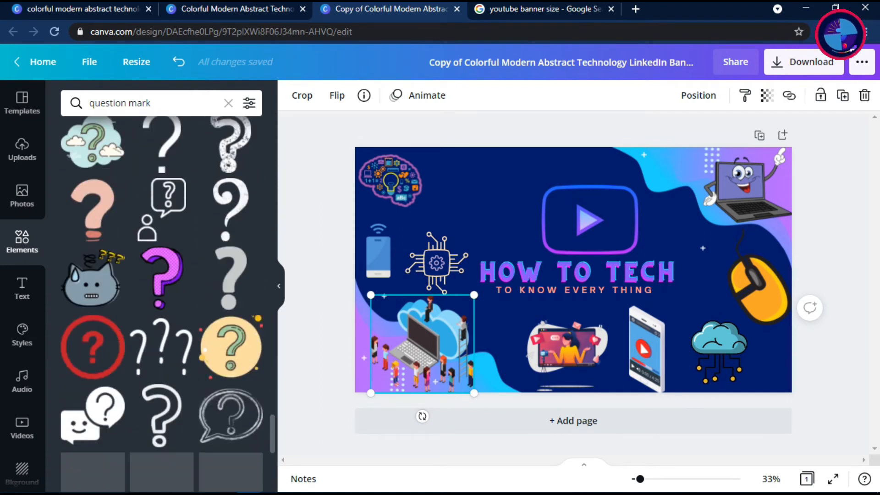
{"action": "scroll", "coordinate": [161, 303], "scroll_direction": "down", "scroll_amount": 7}
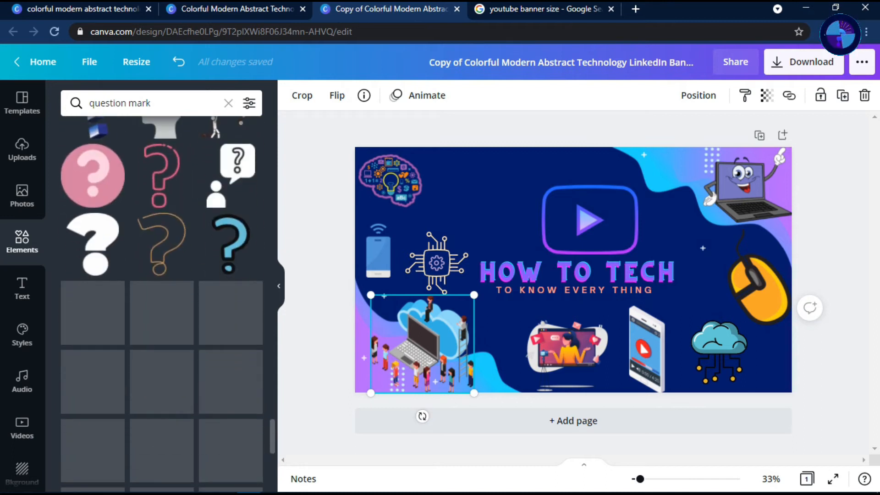
{"action": "scroll", "coordinate": [162, 303], "scroll_direction": "down", "scroll_amount": 6}
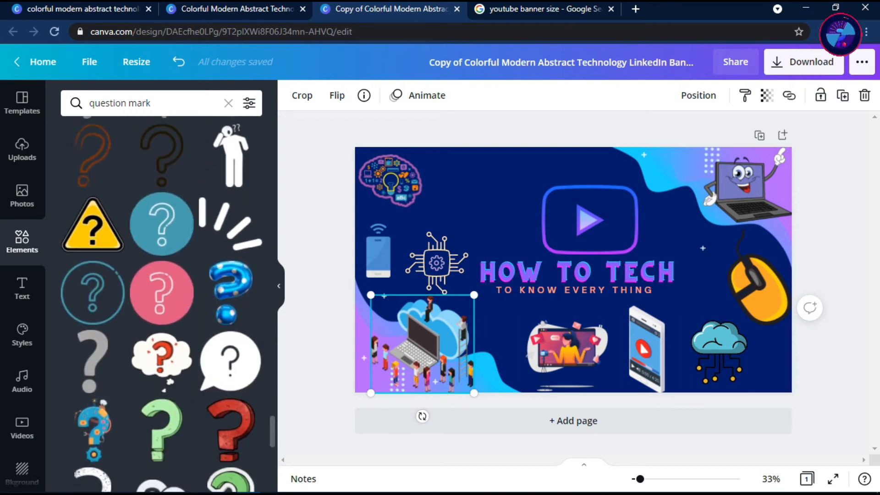
{"action": "left_click_drag", "start_coordinate": [94, 424], "coordinate": [697, 238]}
{"action": "left_click", "coordinate": [757, 283]}
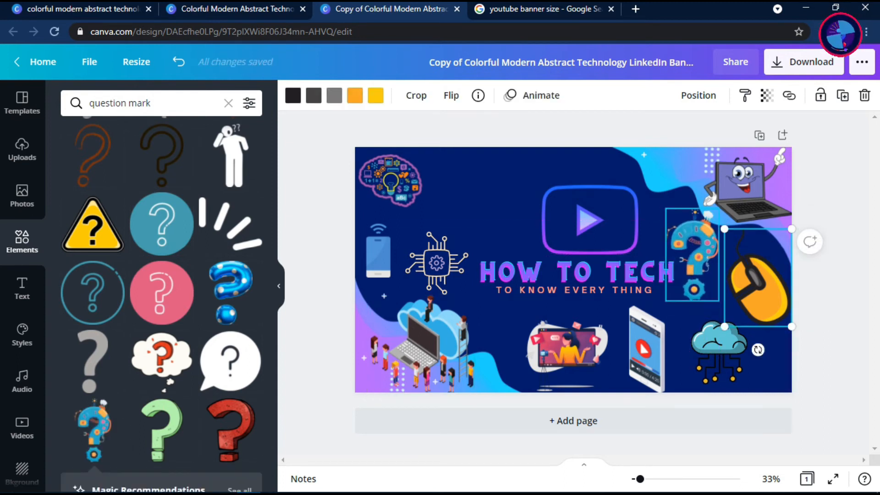
Scale down the gear question mark slightly and position it directly after the word "TECH" in the title
{"action": "left_click", "coordinate": [694, 251]}
{"action": "left_click_drag", "start_coordinate": [718, 209], "coordinate": [712, 220]}
{"action": "left_click_drag", "start_coordinate": [692, 259], "coordinate": [696, 261]}
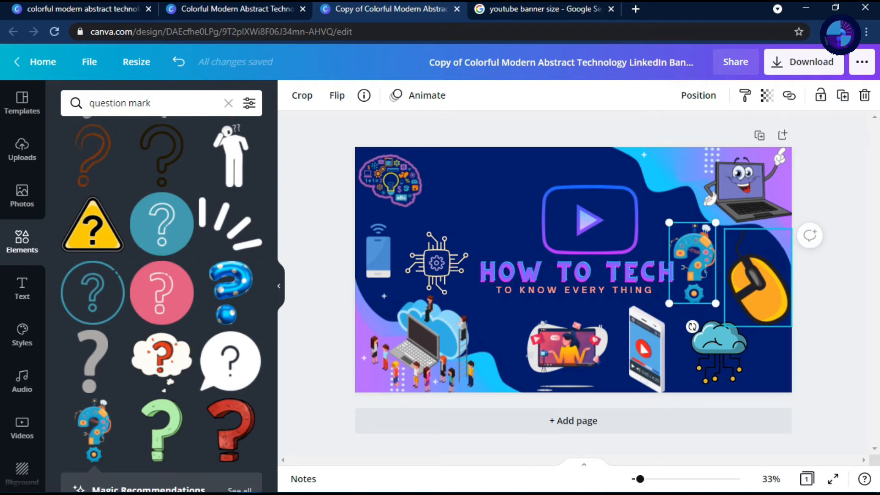
{"action": "left_click", "coordinate": [756, 281]}
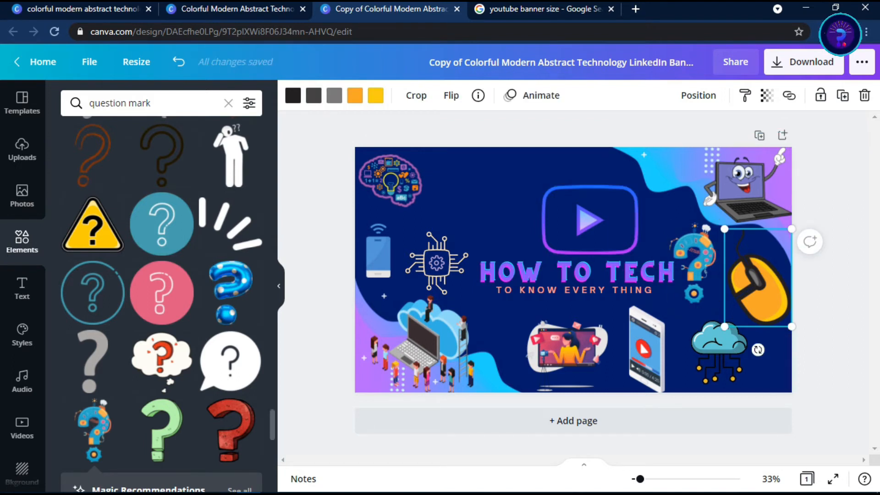
Replace the question mark search with an elements search for "signal" and browse the resulting graphics
{"action": "left_click", "coordinate": [228, 103]}
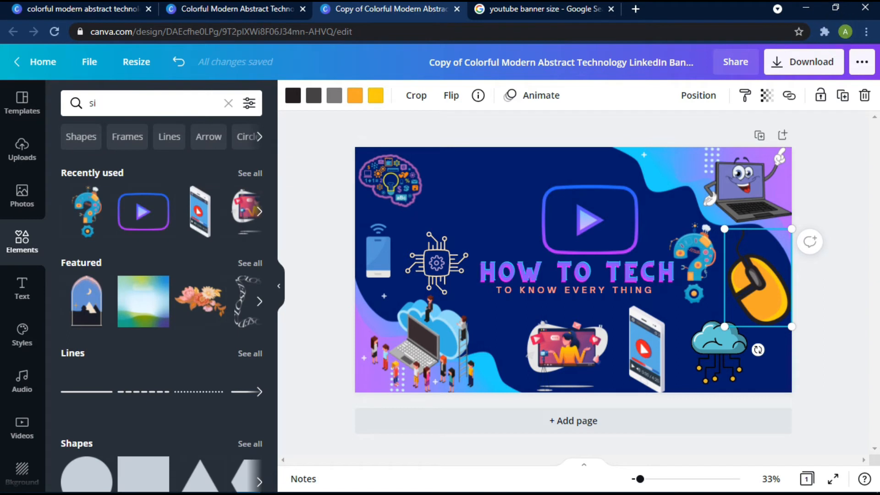
{"action": "key", "text": "Return"}
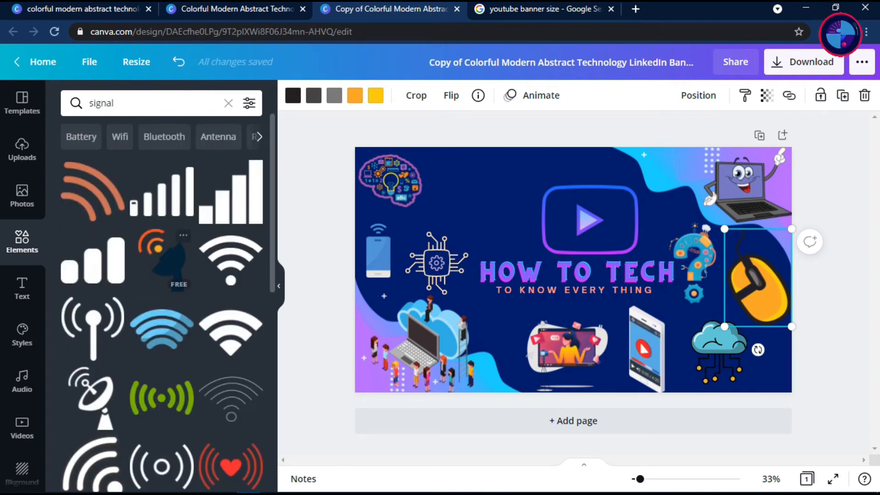
{"action": "scroll", "coordinate": [165, 303], "scroll_direction": "down", "scroll_amount": 6}
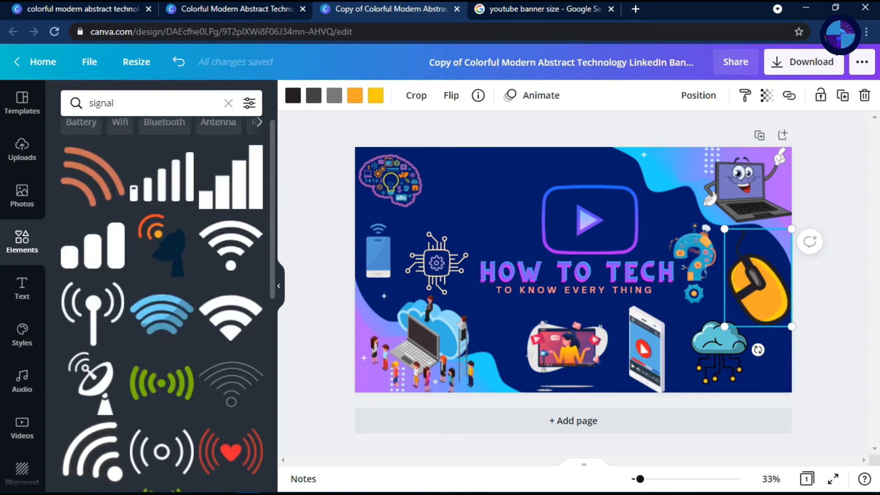
{"action": "left_click_drag", "start_coordinate": [273, 277], "coordinate": [272, 361]}
{"action": "scroll", "coordinate": [165, 298], "scroll_direction": "down", "scroll_amount": 2}
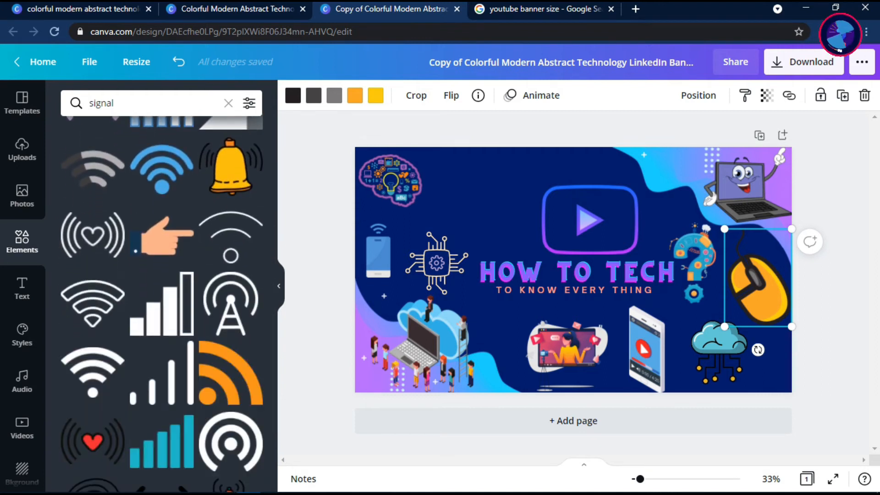
{"action": "scroll", "coordinate": [162, 303], "scroll_direction": "down", "scroll_amount": 5}
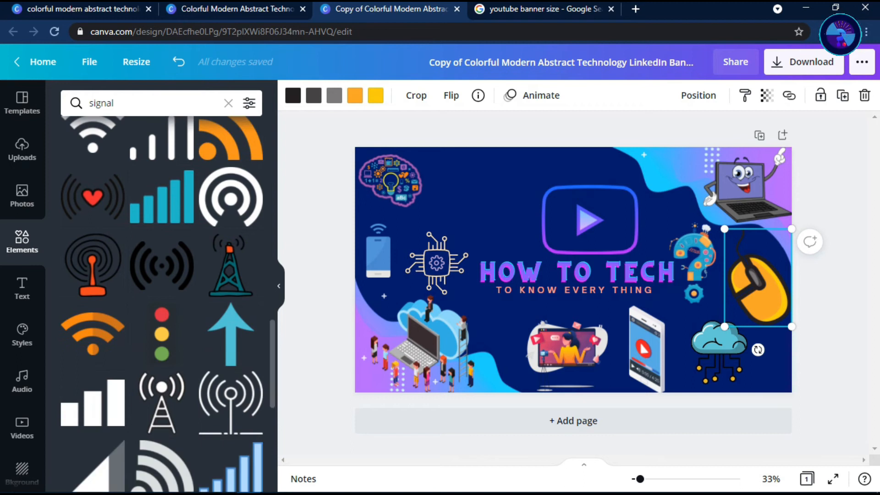
{"action": "scroll", "coordinate": [162, 304], "scroll_direction": "down", "scroll_amount": 7}
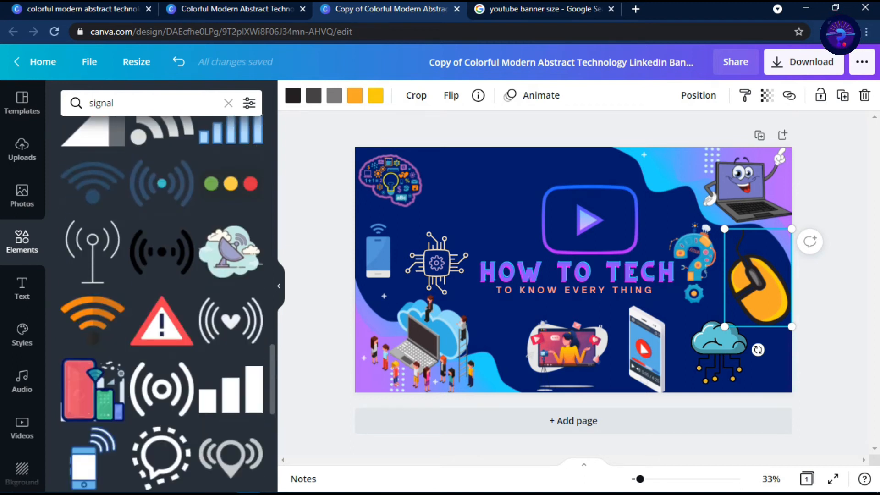
{"action": "scroll", "coordinate": [162, 302], "scroll_direction": "down", "scroll_amount": 7}
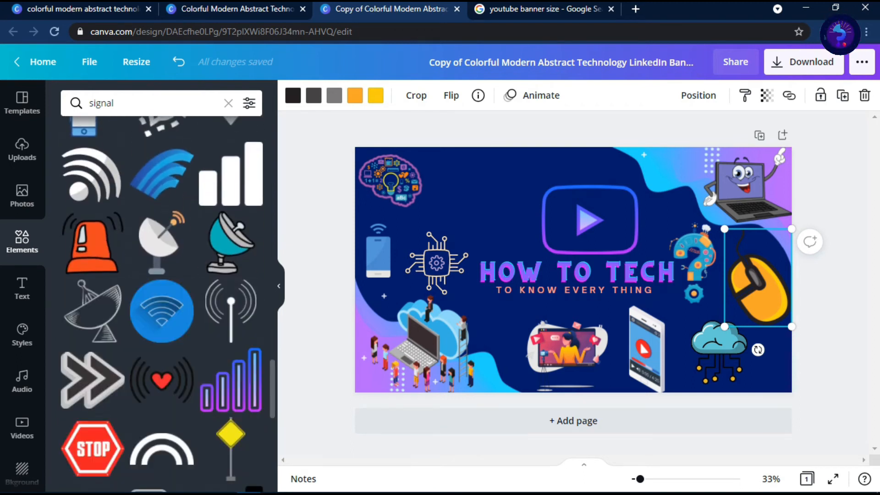
{"action": "scroll", "coordinate": [163, 303], "scroll_direction": "down", "scroll_amount": 11}
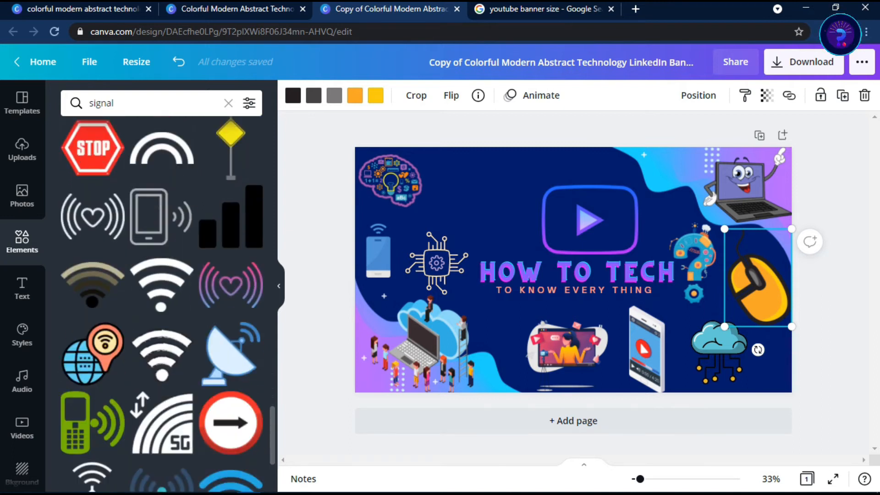
{"action": "scroll", "coordinate": [163, 303], "scroll_direction": "down", "scroll_amount": 7}
{"action": "left_click_drag", "start_coordinate": [272, 404], "coordinate": [272, 135]}
{"action": "scroll", "coordinate": [162, 302], "scroll_direction": "down", "scroll_amount": 7}
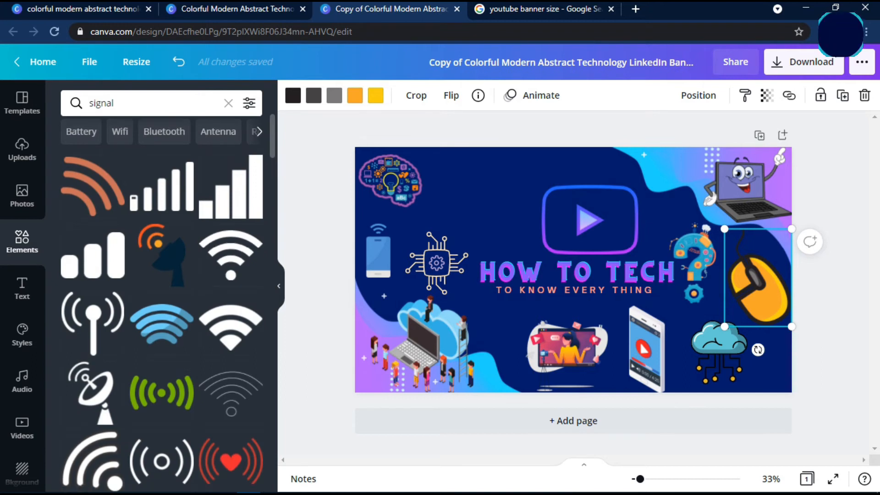
{"action": "left_click", "coordinate": [230, 201]}
{"action": "left_click_drag", "start_coordinate": [734, 133], "coordinate": [692, 173]}
{"action": "left_click_drag", "start_coordinate": [662, 202], "coordinate": [664, 172]}
{"action": "key", "text": "Delete"}
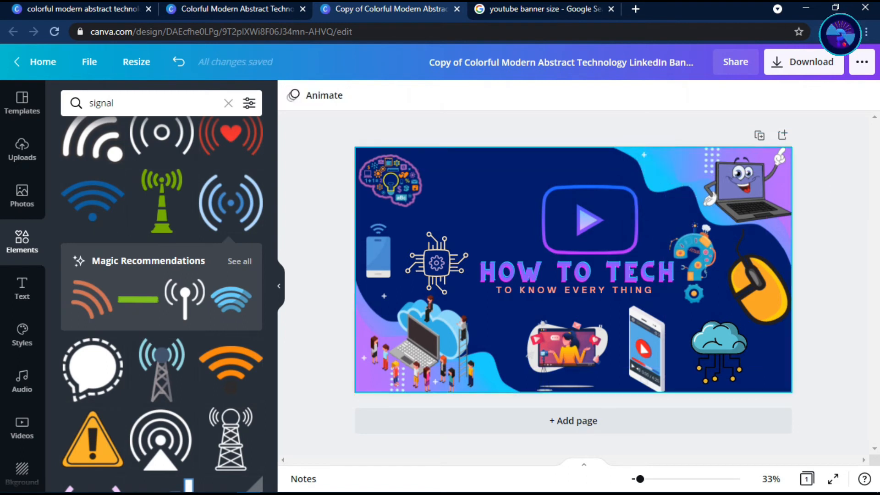
Add the pink signal-wave icon, scaled down, at the banner's upper edge between the play-button outline and the cartoon laptop
{"action": "scroll", "coordinate": [162, 302], "scroll_direction": "down", "scroll_amount": 8}
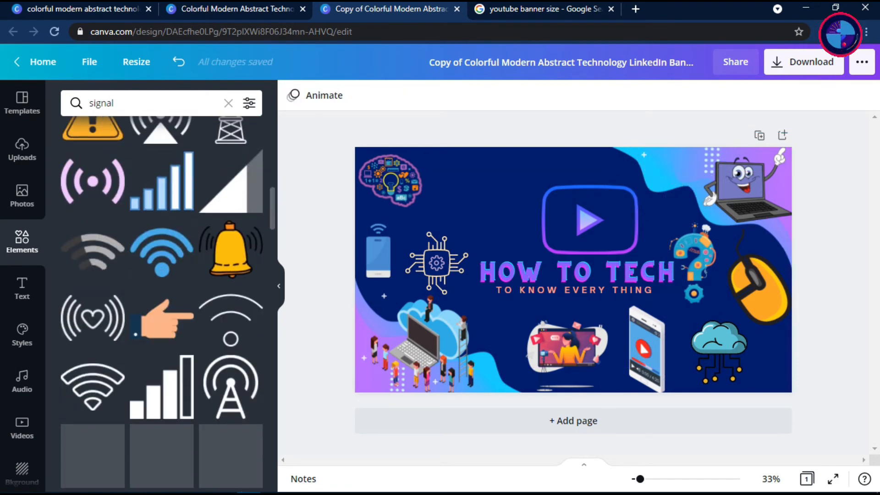
{"action": "left_click", "coordinate": [97, 164]}
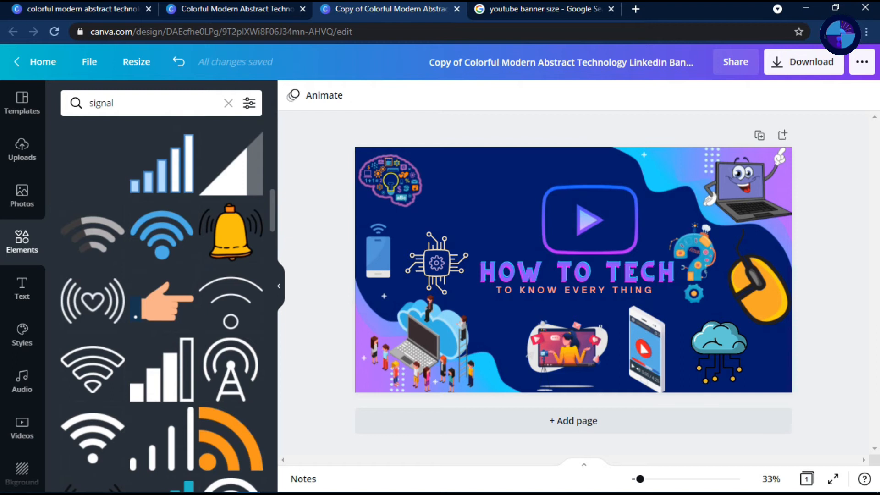
{"action": "left_click_drag", "start_coordinate": [780, 133], "coordinate": [712, 182]}
{"action": "left_click_drag", "start_coordinate": [675, 207], "coordinate": [669, 172]}
{"action": "mouse_move", "coordinate": [705, 146]}
{"action": "left_mouse_down"}
{"action": "mouse_move", "coordinate": [676, 166]}
{"action": "mouse_move", "coordinate": [691, 153]}
{"action": "left_mouse_up"}
{"action": "left_click_drag", "start_coordinate": [669, 169], "coordinate": [671, 169]}
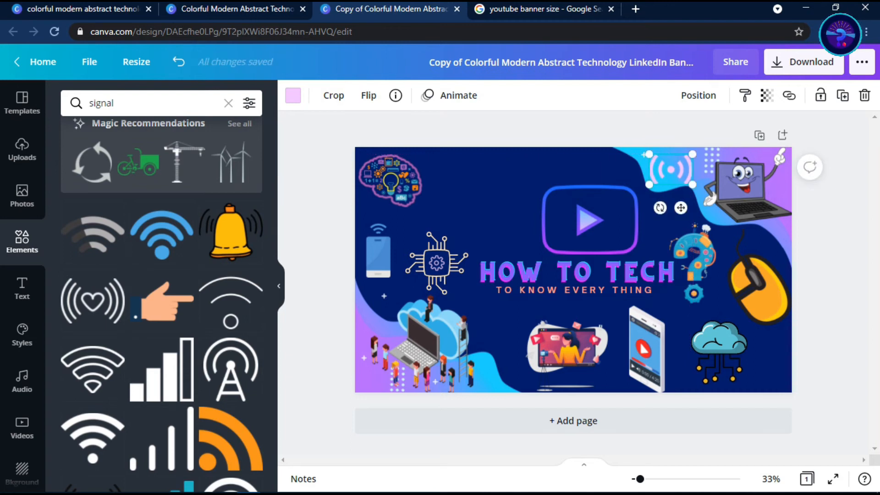
Recolor the signal-wave icon light gray using the document colors
{"action": "left_click", "coordinate": [293, 95]}
{"action": "left_click", "coordinate": [73, 197]}
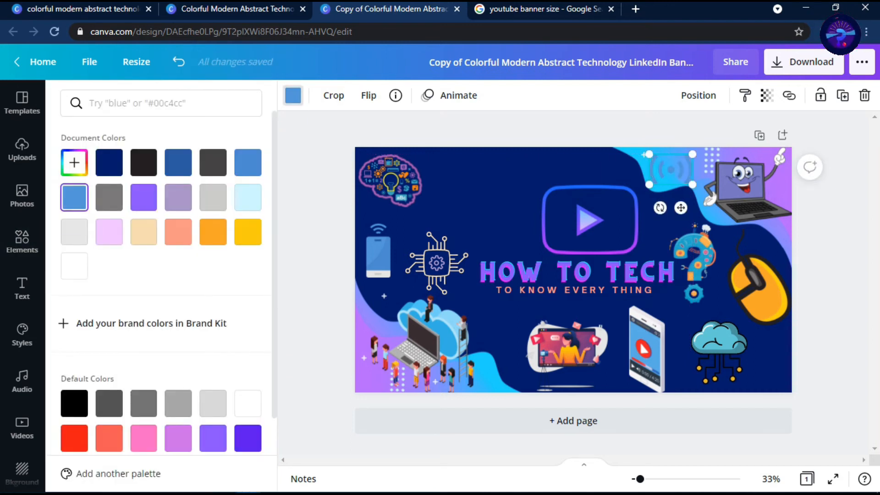
{"action": "left_click", "coordinate": [74, 232]}
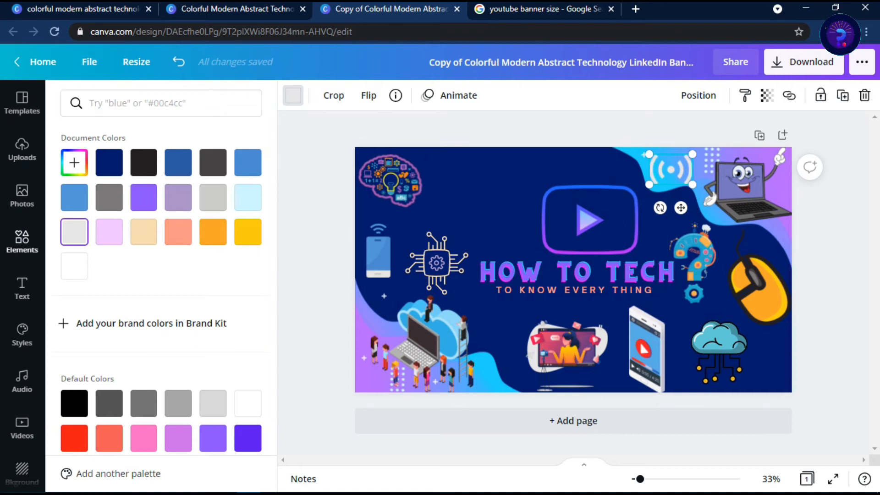
Search the elements for "technology", reusing the recent search term
{"action": "left_click", "coordinate": [22, 241]}
{"action": "left_click", "coordinate": [158, 104]}
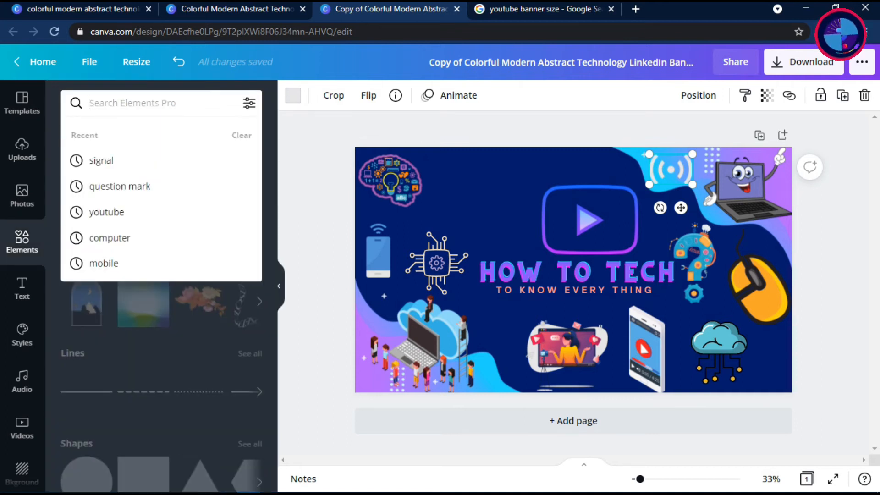
{"action": "type", "text": "te"}
{"action": "key", "text": "Down"}
{"action": "key", "text": "Down"}
{"action": "key", "text": "Down"}
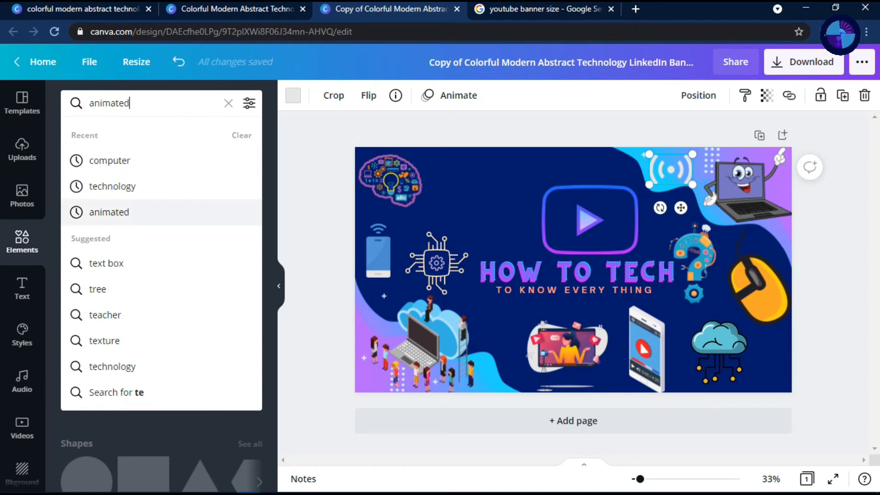
{"action": "key", "text": "Up"}
{"action": "key", "text": "Up"}
{"action": "key", "text": "Return"}
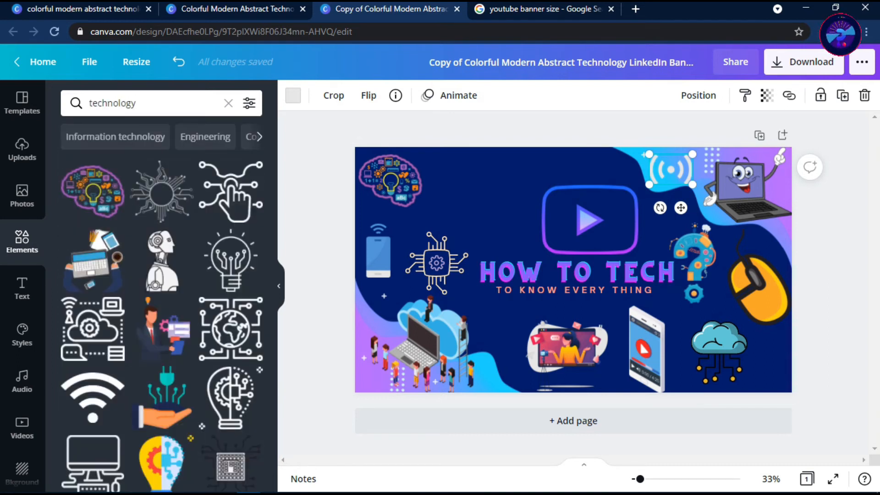
Add the graphic of a hand holding a green plug, scaled down, between the signal-wave icon and the gear question mark
{"action": "scroll", "coordinate": [162, 274], "scroll_direction": "down", "scroll_amount": 1}
{"action": "left_click_drag", "start_coordinate": [162, 350], "coordinate": [669, 239]}
{"action": "left_click_drag", "start_coordinate": [716, 192], "coordinate": [691, 189]}
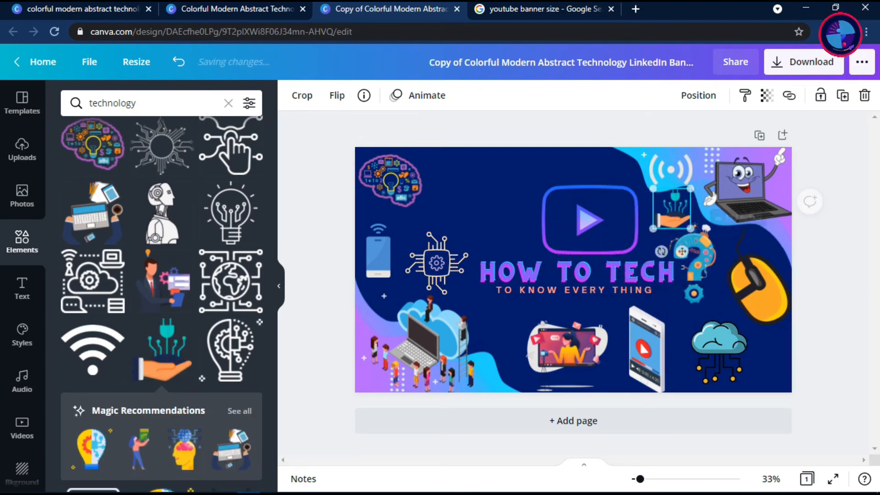
{"action": "left_click_drag", "start_coordinate": [653, 229], "coordinate": [661, 223]}
{"action": "left_click", "coordinate": [596, 243]}
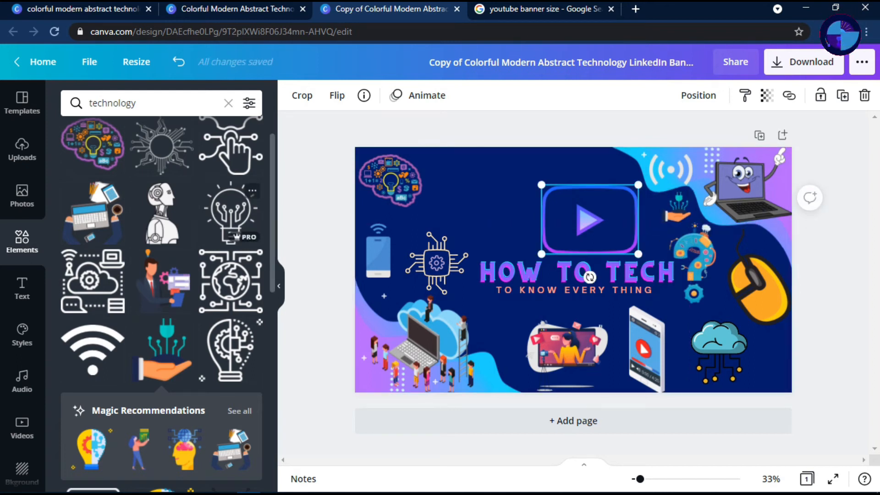
{"action": "left_click", "coordinate": [437, 264]}
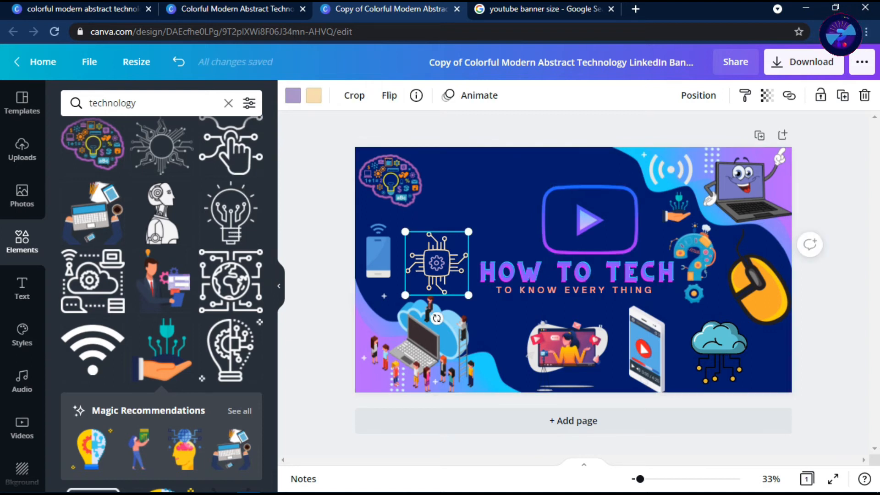
Search the elements for "fb" and add the blue-purple gradient square Facebook icon, scaled down, beside the brain graphic
{"action": "left_click", "coordinate": [228, 103]}
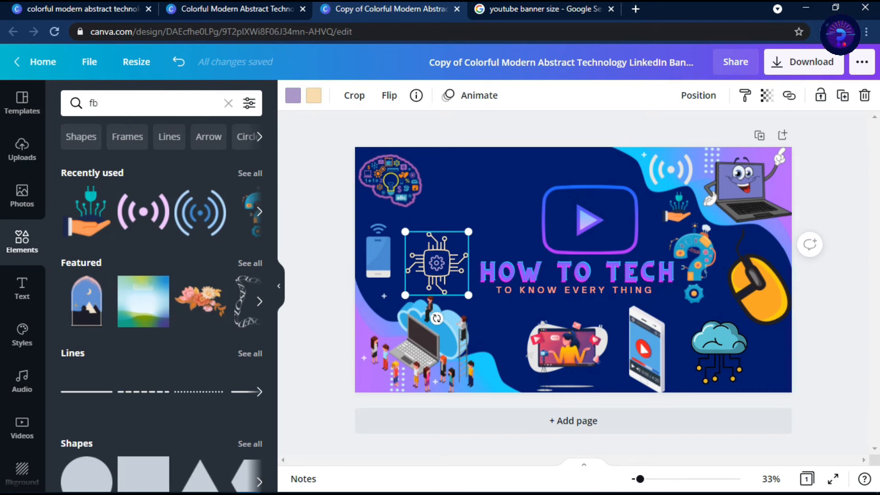
{"action": "key", "text": "Return"}
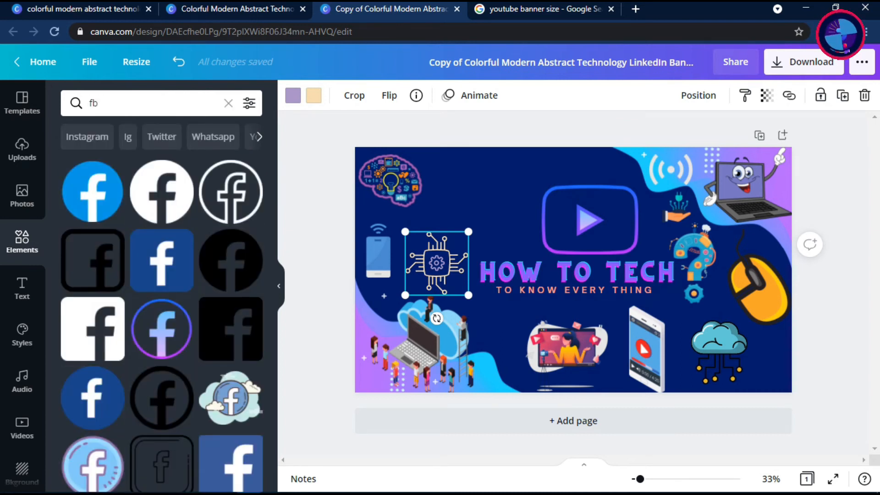
{"action": "scroll", "coordinate": [96, 376], "scroll_direction": "down", "scroll_amount": 5}
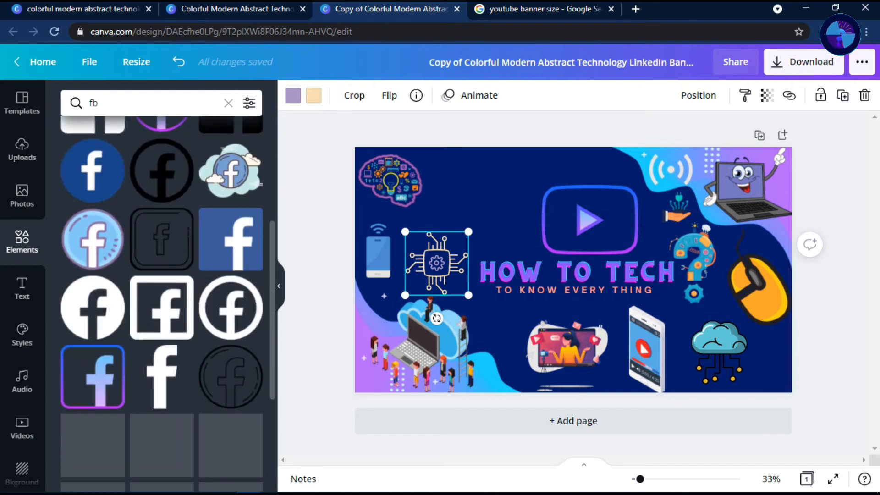
{"action": "scroll", "coordinate": [93, 275], "scroll_direction": "down", "scroll_amount": 2}
{"action": "left_click_drag", "start_coordinate": [93, 302], "coordinate": [489, 195]}
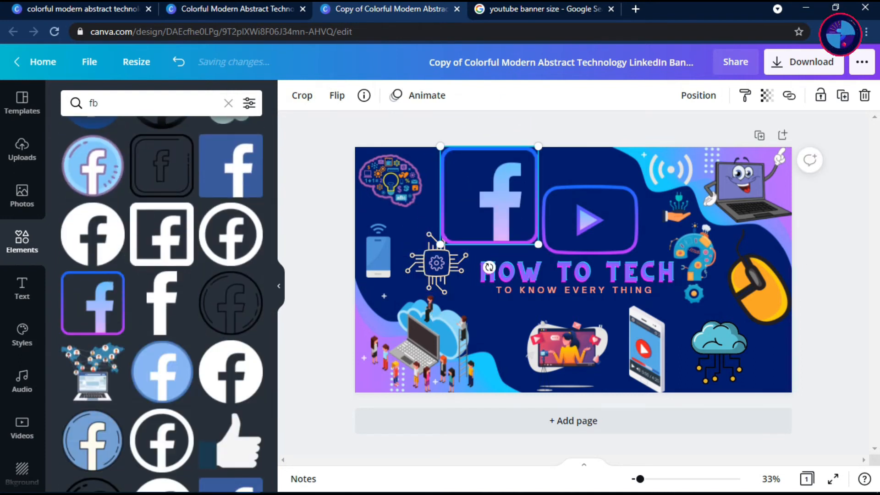
{"action": "left_click_drag", "start_coordinate": [538, 146], "coordinate": [465, 184]}
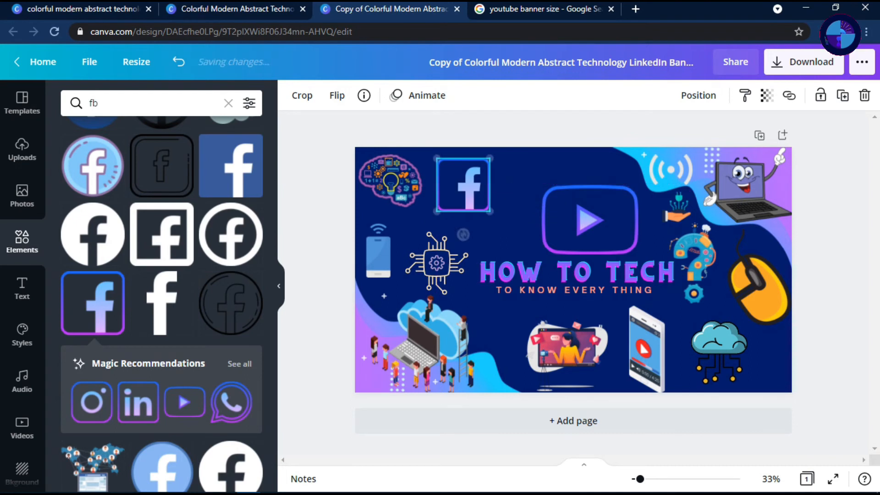
{"action": "left_click_drag", "start_coordinate": [490, 159], "coordinate": [453, 175]}
Add the matching gradient WhatsApp and Instagram icons, scaled down, along the banner's upper edge, and shrink the play-button outline
{"action": "left_click_drag", "start_coordinate": [230, 402], "coordinate": [520, 192]}
{"action": "left_click_drag", "start_coordinate": [570, 144], "coordinate": [510, 175]}
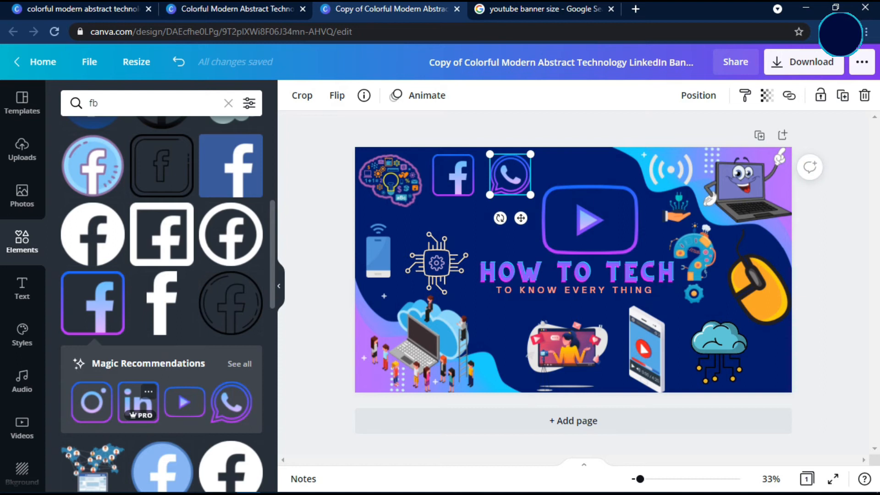
{"action": "left_click_drag", "start_coordinate": [91, 402], "coordinate": [508, 204]}
{"action": "left_click_drag", "start_coordinate": [637, 184], "coordinate": [623, 196]}
{"action": "left_click", "coordinate": [507, 204]}
{"action": "left_click_drag", "start_coordinate": [557, 155], "coordinate": [582, 168]}
Space the WhatsApp and Facebook icons evenly along the banner's upper edge and shift the play-button outline slightly to center it
{"action": "left_click_drag", "start_coordinate": [511, 175], "coordinate": [526, 172]}
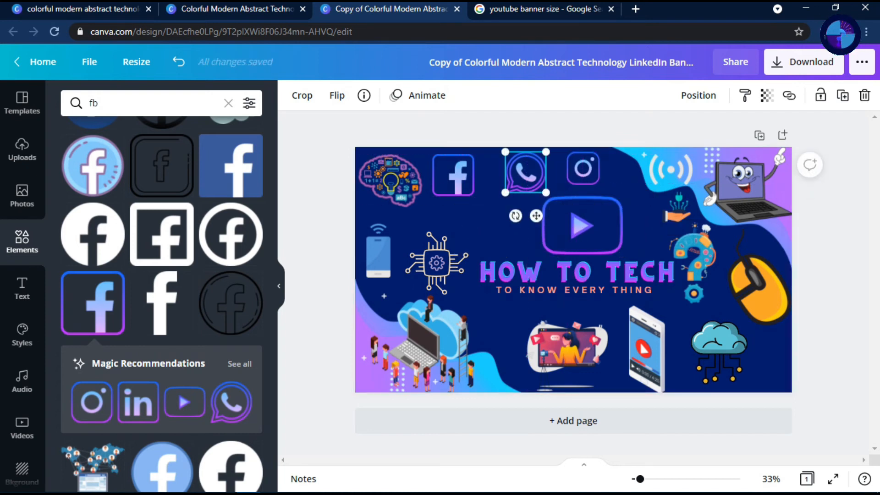
{"action": "key", "text": "Up"}
{"action": "key", "text": "Up"}
{"action": "key", "text": "Up"}
{"action": "key", "text": "Up"}
{"action": "key", "text": "Up"}
{"action": "key", "text": "Up"}
{"action": "key", "text": "Up"}
{"action": "key", "text": "Up"}
{"action": "left_click_drag", "start_coordinate": [453, 175], "coordinate": [457, 172]}
{"action": "left_click_drag", "start_coordinate": [582, 225], "coordinate": [576, 223]}
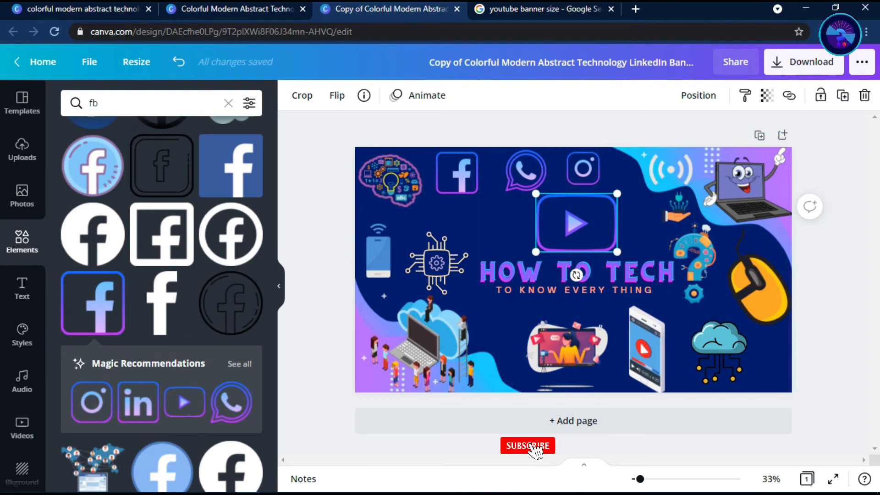
Enlarge the circuit chip graphic slightly and reposition it just beside the start of the "HOW TO TECH" title
{"action": "left_click", "coordinate": [436, 263]}
{"action": "left_click_drag", "start_coordinate": [468, 232], "coordinate": [482, 218]}
{"action": "left_click_drag", "start_coordinate": [443, 256], "coordinate": [439, 259]}
{"action": "left_click", "coordinate": [576, 223]}
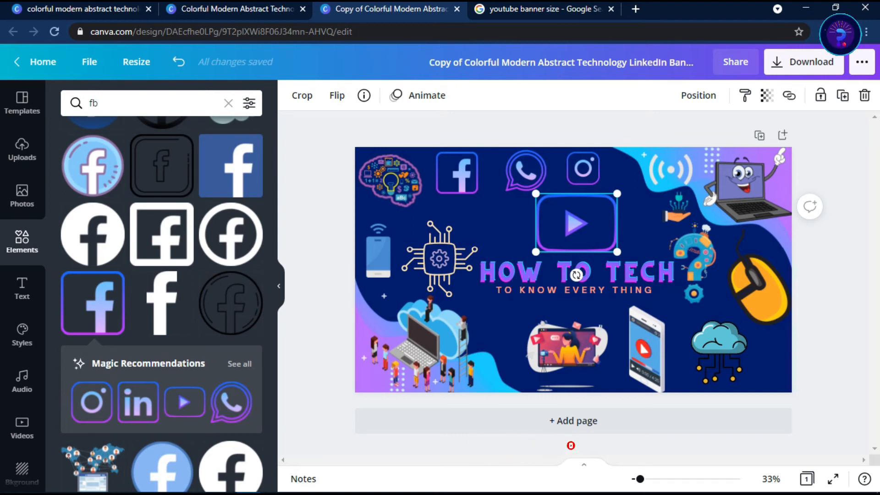
Shift the cloud-circuit, smartphone and video-screen graphics slightly to the right along the banner's lower edge
{"action": "left_click", "coordinate": [422, 345]}
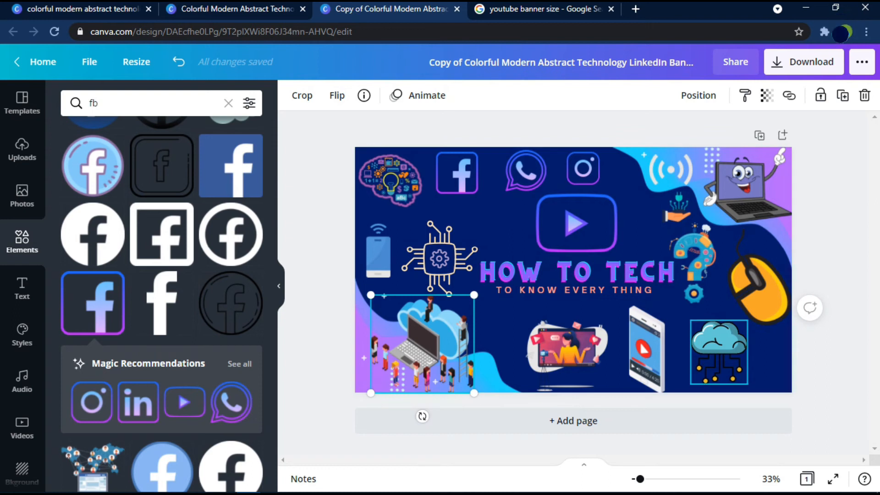
{"action": "left_click_drag", "start_coordinate": [719, 352], "coordinate": [728, 352]}
{"action": "left_click_drag", "start_coordinate": [647, 349], "coordinate": [662, 349]}
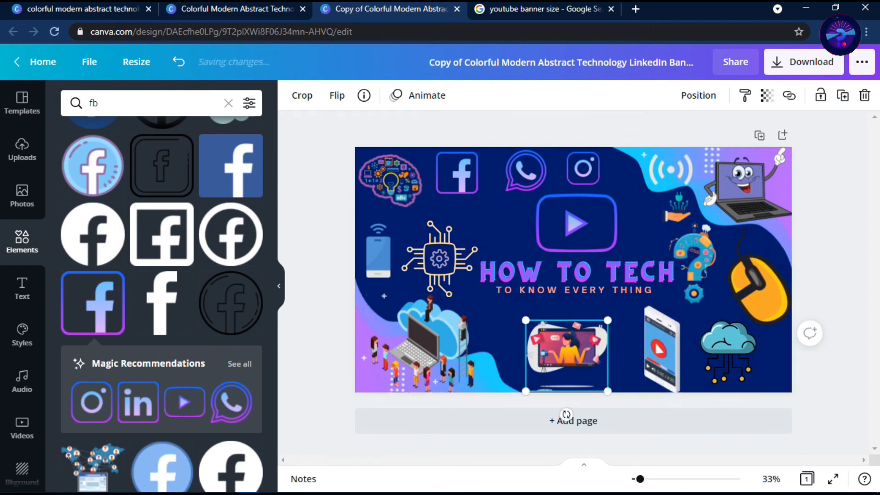
{"action": "left_click_drag", "start_coordinate": [568, 351], "coordinate": [572, 350]}
{"action": "left_click", "coordinate": [576, 271]}
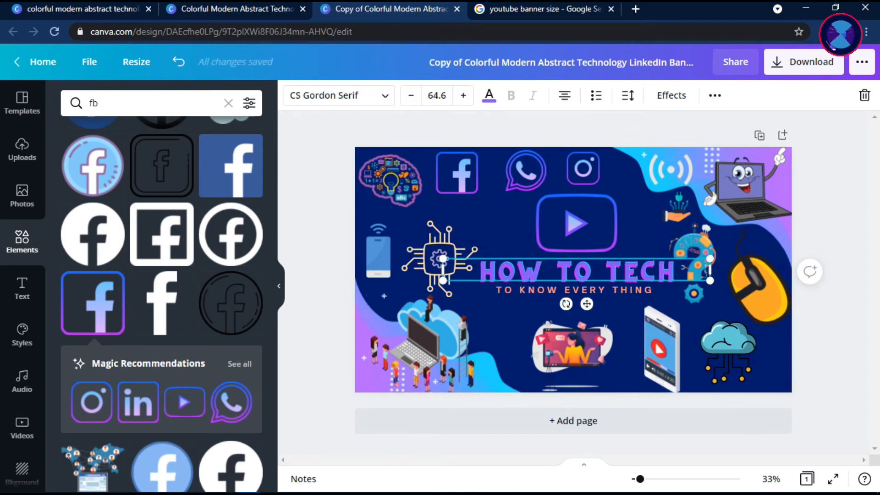
{"action": "left_click", "coordinate": [434, 257]}
{"action": "left_click", "coordinate": [576, 224]}
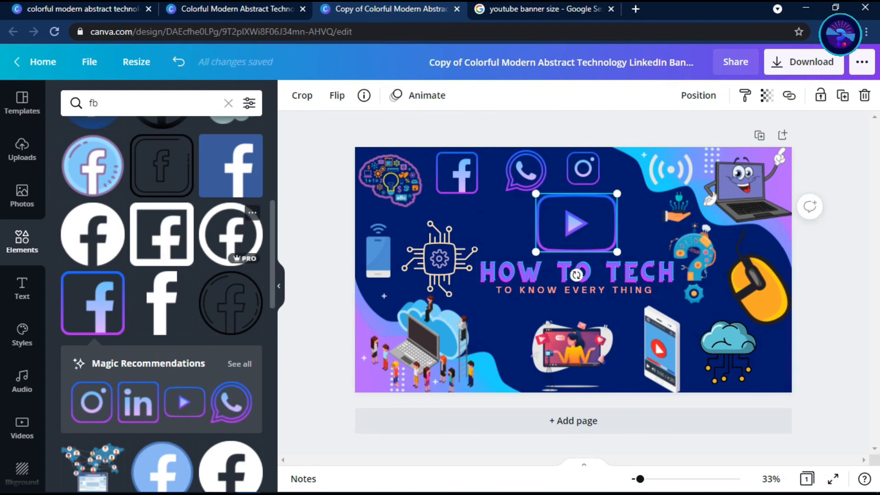
{"action": "scroll", "coordinate": [161, 303], "scroll_direction": "down", "scroll_amount": 10}
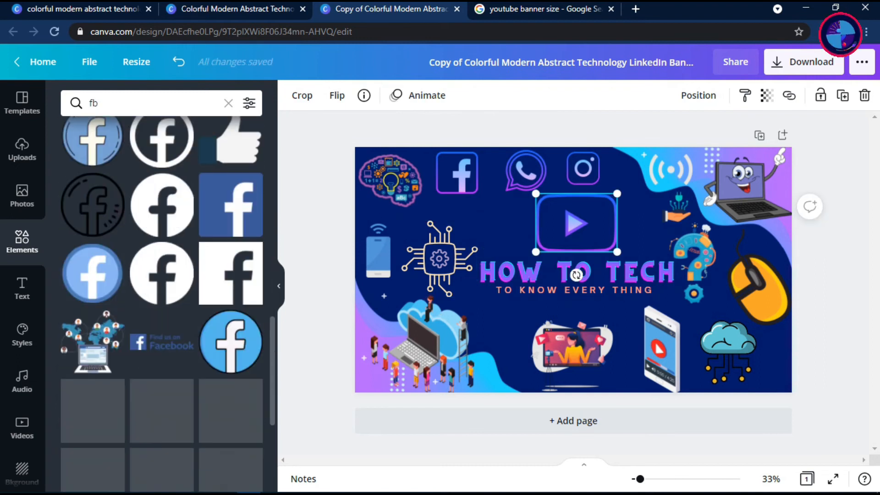
{"action": "scroll", "coordinate": [161, 303], "scroll_direction": "up", "scroll_amount": 10}
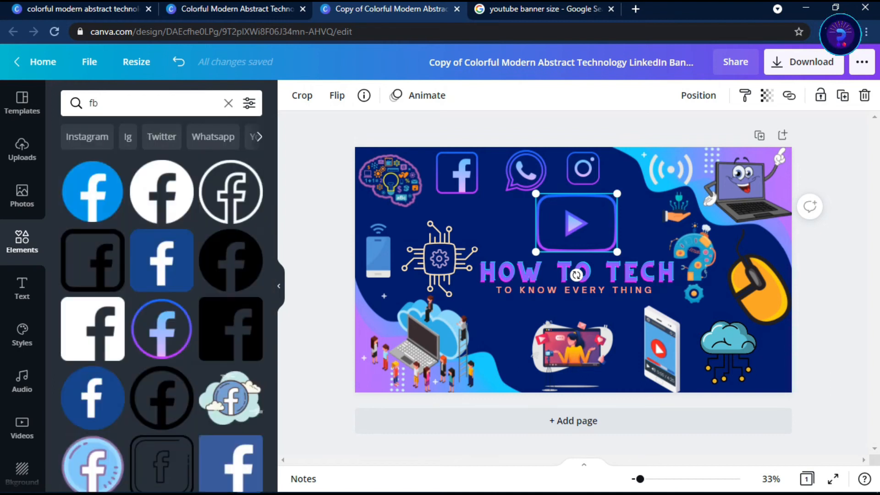
Search the elements for "tiktok"
{"action": "left_click", "coordinate": [228, 102]}
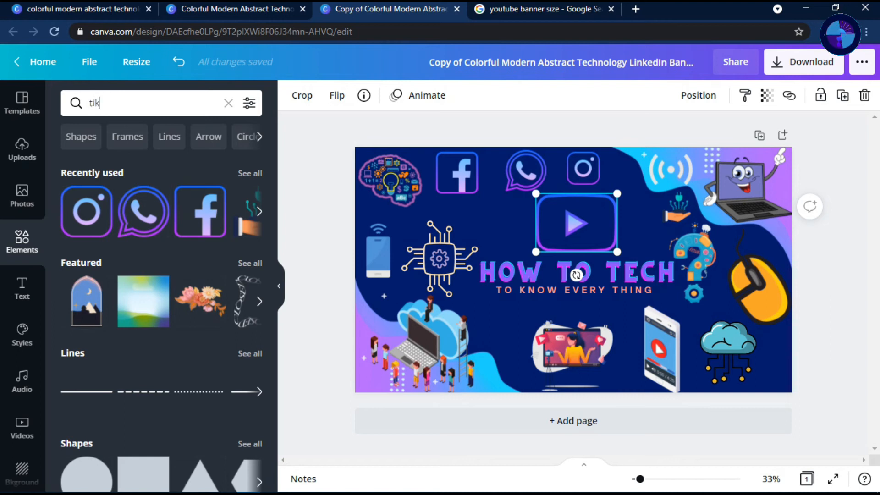
{"action": "key", "text": "Return"}
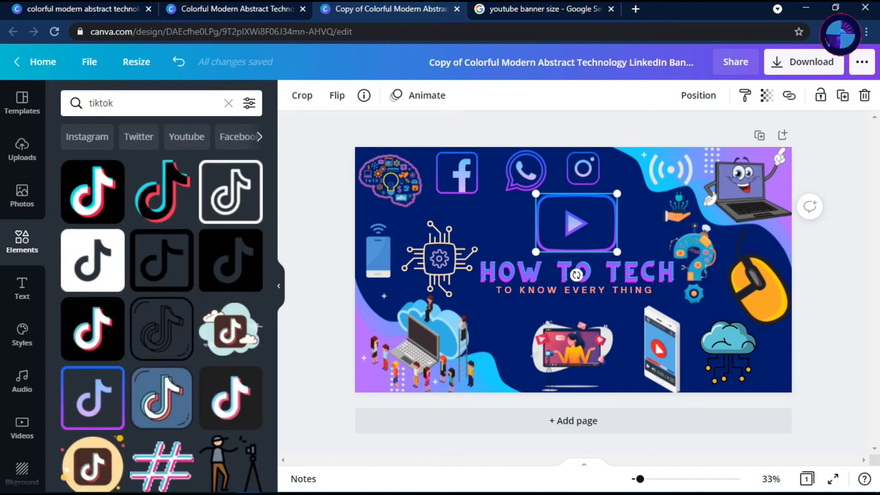
{"action": "left_click_drag", "start_coordinate": [92, 398], "coordinate": [231, 197]}
Search the elements for "camera" and browse the camera graphics
{"action": "left_click", "coordinate": [228, 103]}
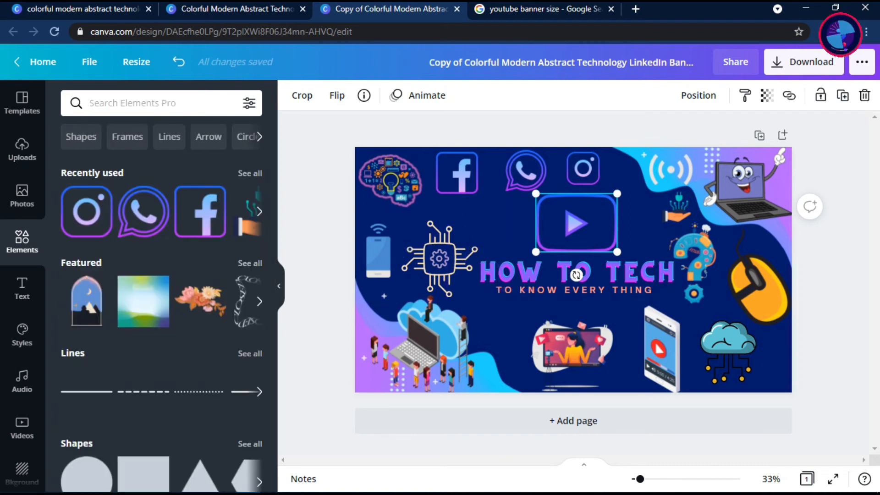
{"action": "key", "text": "Return"}
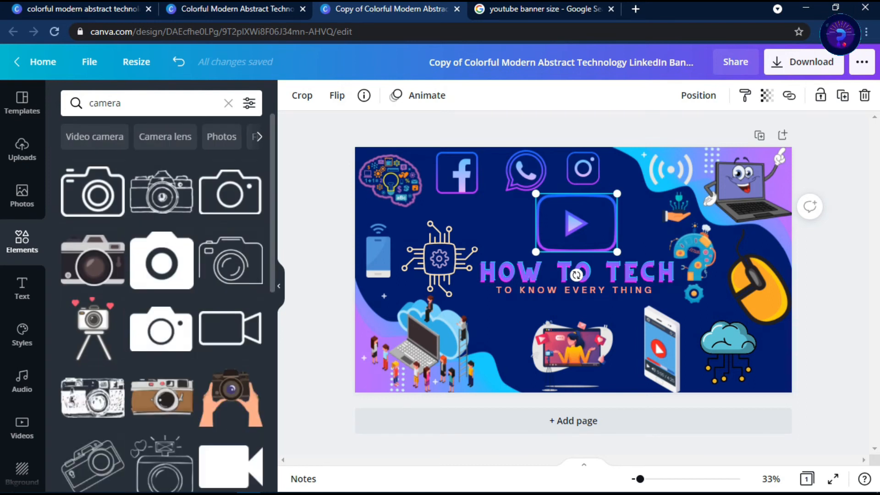
{"action": "scroll", "coordinate": [161, 303], "scroll_direction": "down", "scroll_amount": 15}
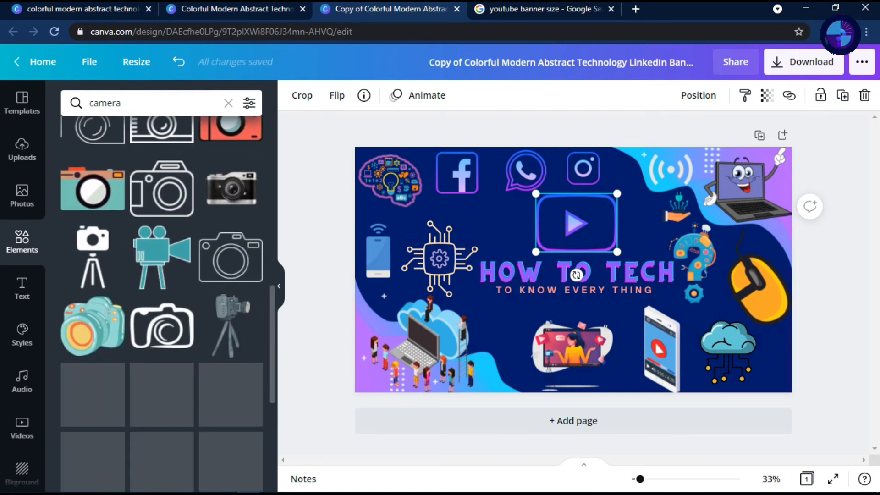
{"action": "scroll", "coordinate": [162, 302], "scroll_direction": "down", "scroll_amount": 4}
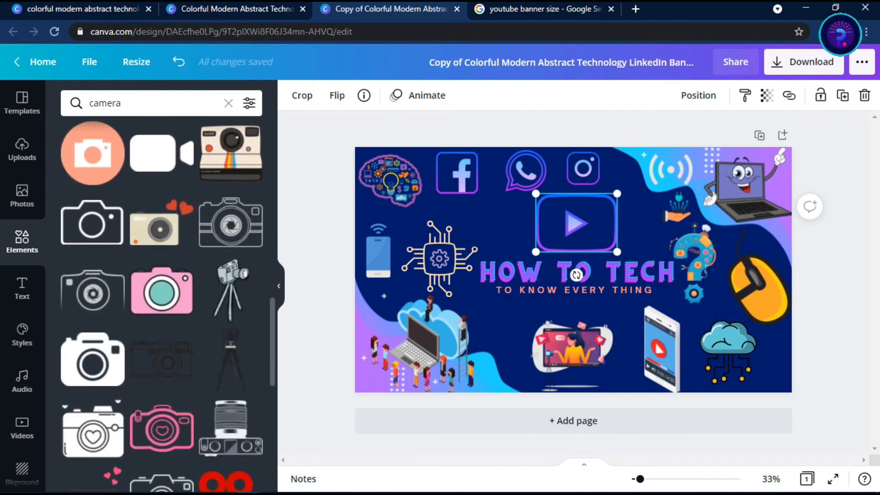
{"action": "scroll", "coordinate": [161, 302], "scroll_direction": "down", "scroll_amount": 6}
Try the dark photo camera graphic, scaled down, between the chip graphic and the play-button outline, and delete it
{"action": "left_click_drag", "start_coordinate": [93, 387], "coordinate": [516, 229]}
{"action": "left_click_drag", "start_coordinate": [588, 180], "coordinate": [490, 221]}
{"action": "left_click", "coordinate": [570, 223]}
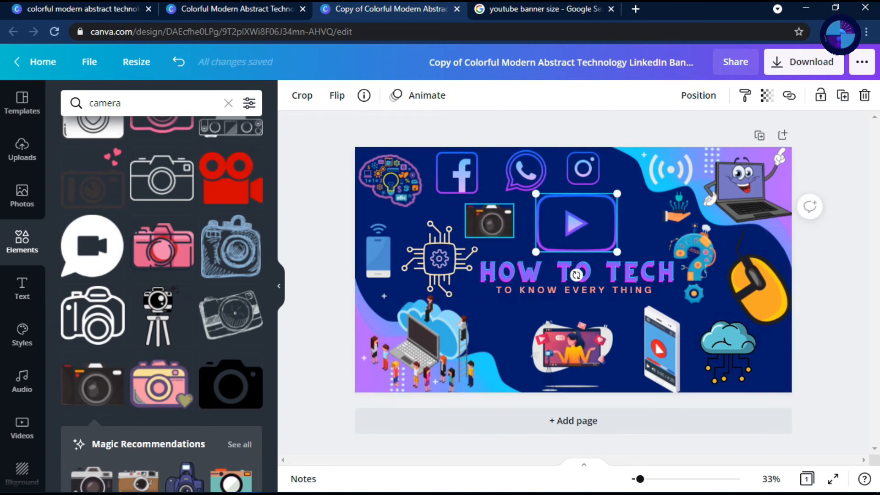
{"action": "left_click", "coordinate": [489, 222]}
{"action": "key", "text": "Delete"}
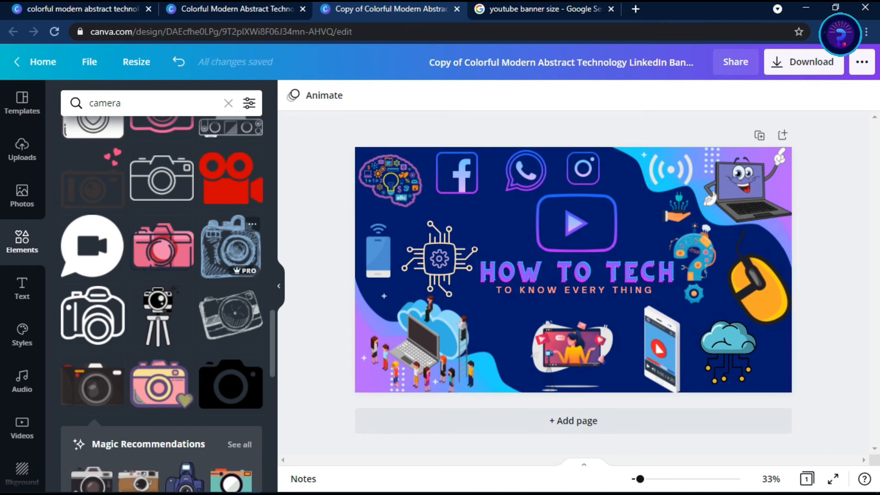
Add the yellow video camera graphic from the camera results, scaled down, between the Facebook icon and the play-button outline
{"action": "scroll", "coordinate": [207, 143], "scroll_direction": "down", "scroll_amount": 10}
{"action": "scroll", "coordinate": [162, 293], "scroll_direction": "down", "scroll_amount": 10}
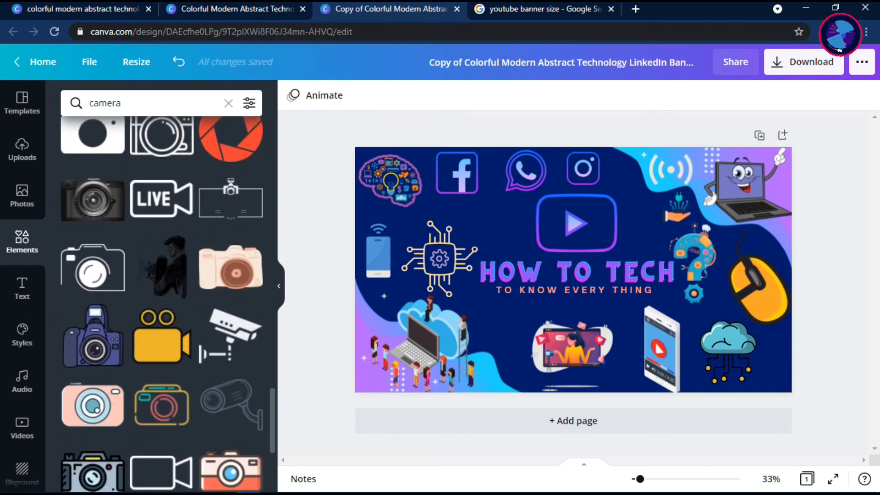
{"action": "scroll", "coordinate": [161, 293], "scroll_direction": "up", "scroll_amount": 10}
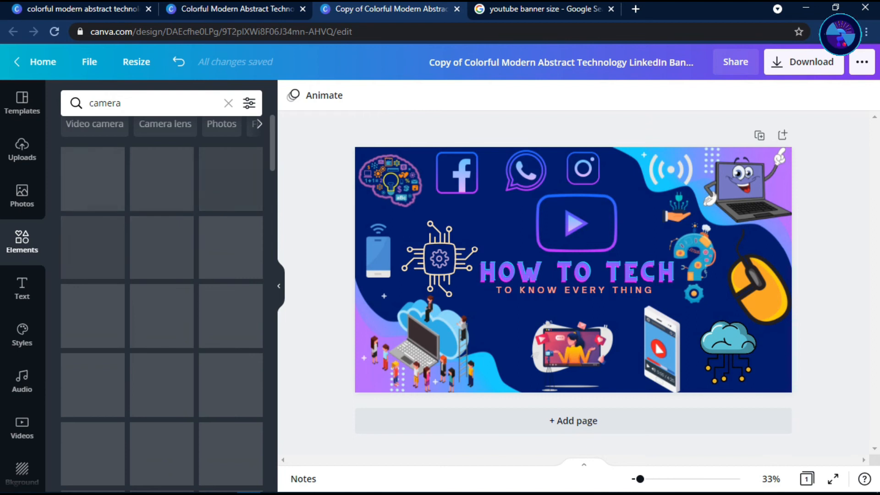
{"action": "scroll", "coordinate": [162, 293], "scroll_direction": "down", "scroll_amount": 6}
{"action": "scroll", "coordinate": [161, 294], "scroll_direction": "up", "scroll_amount": 5}
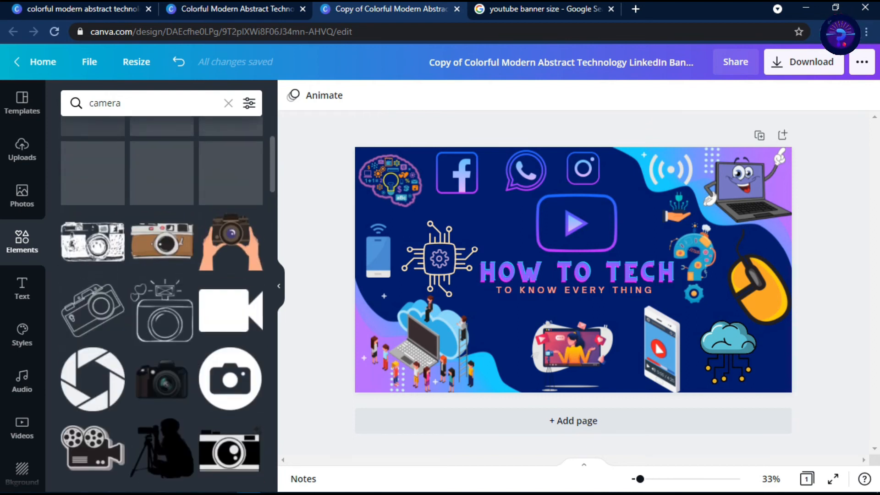
{"action": "scroll", "coordinate": [161, 293], "scroll_direction": "down", "scroll_amount": 10}
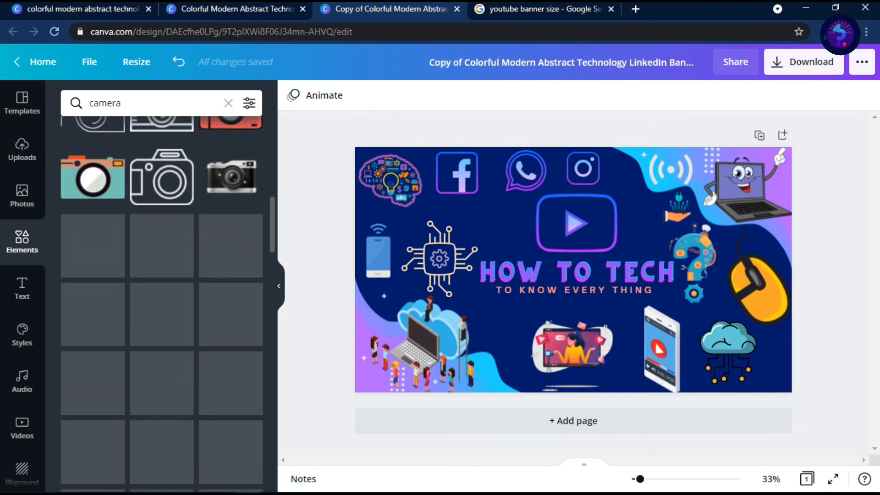
{"action": "scroll", "coordinate": [161, 294], "scroll_direction": "down", "scroll_amount": 1}
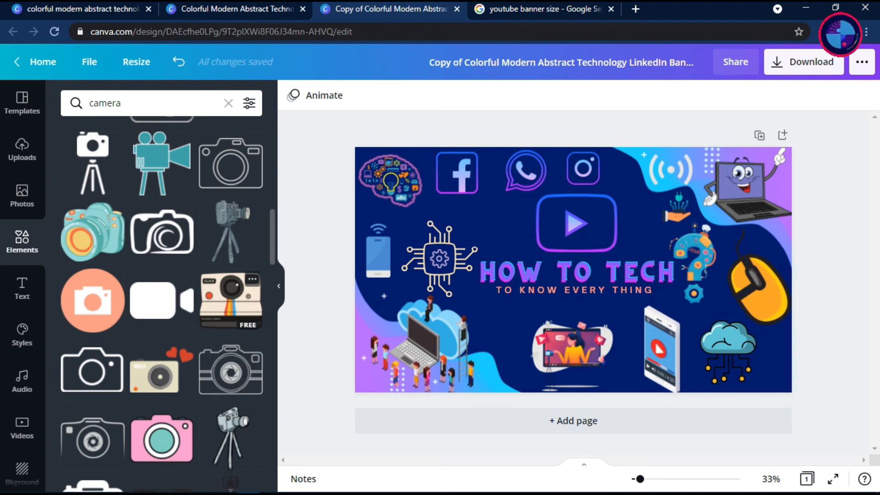
{"action": "scroll", "coordinate": [162, 302], "scroll_direction": "down", "scroll_amount": 5}
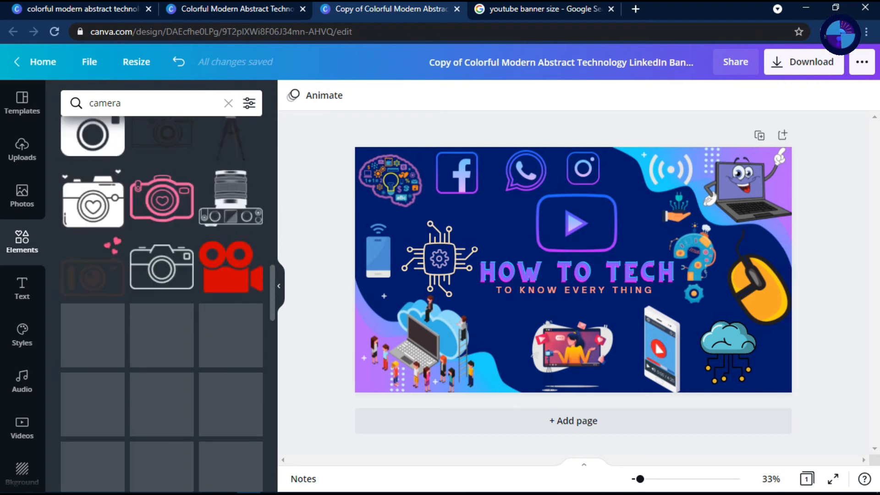
{"action": "scroll", "coordinate": [162, 302], "scroll_direction": "down", "scroll_amount": 10}
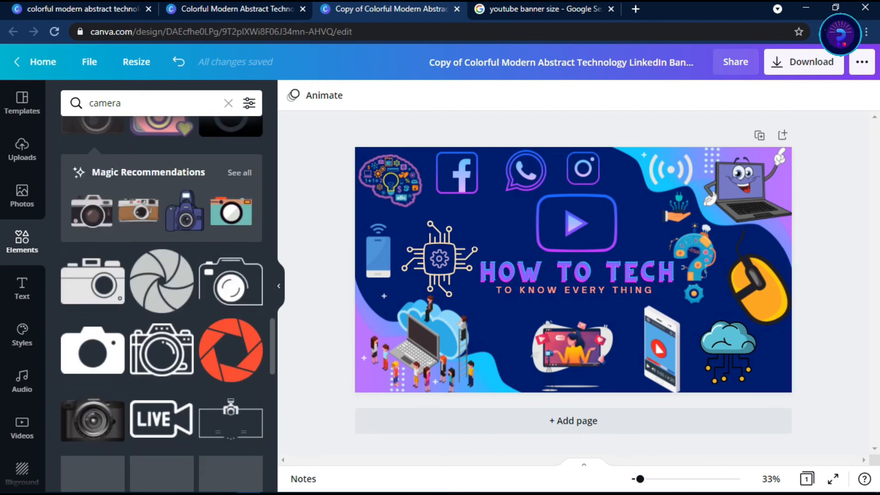
{"action": "left_click", "coordinate": [161, 319]}
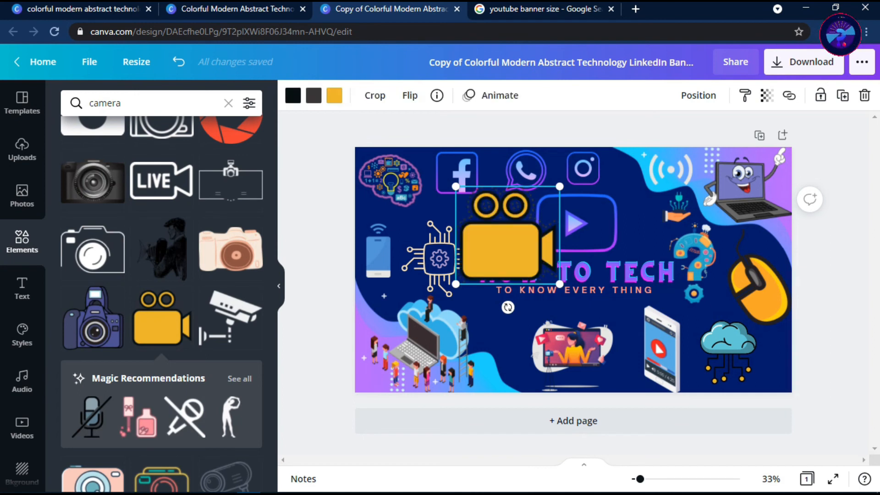
{"action": "left_click_drag", "start_coordinate": [559, 186], "coordinate": [515, 228]}
{"action": "left_click_drag", "start_coordinate": [492, 257], "coordinate": [513, 246]}
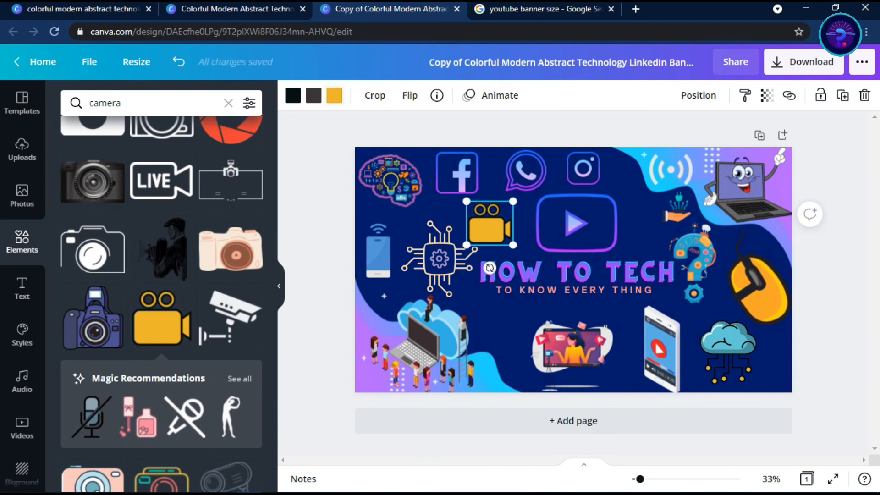
Recolor the yellow parts of the video camera graphic purple using the document colors
{"action": "left_click", "coordinate": [334, 96]}
{"action": "left_click", "coordinate": [109, 198]}
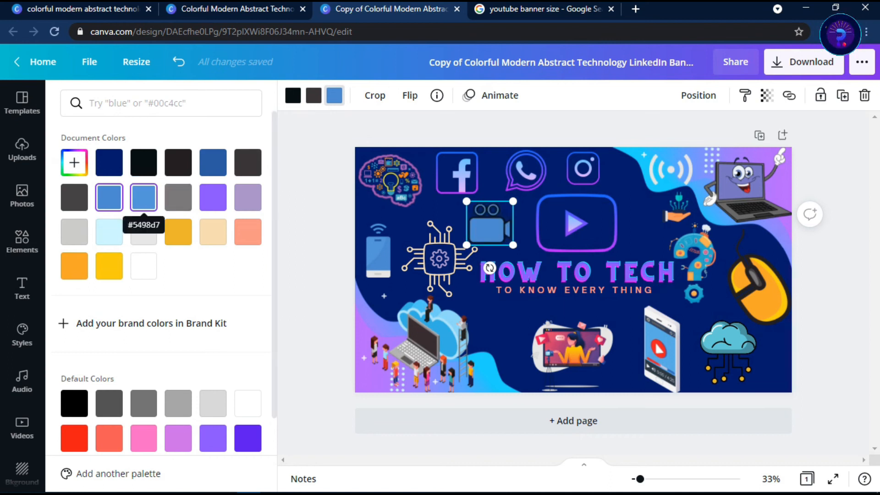
{"action": "left_click", "coordinate": [213, 197]}
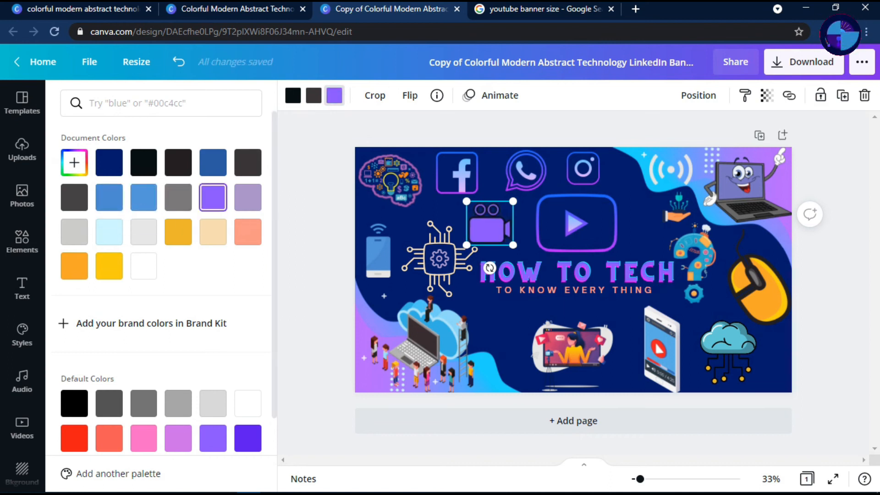
{"action": "left_click", "coordinate": [576, 223]}
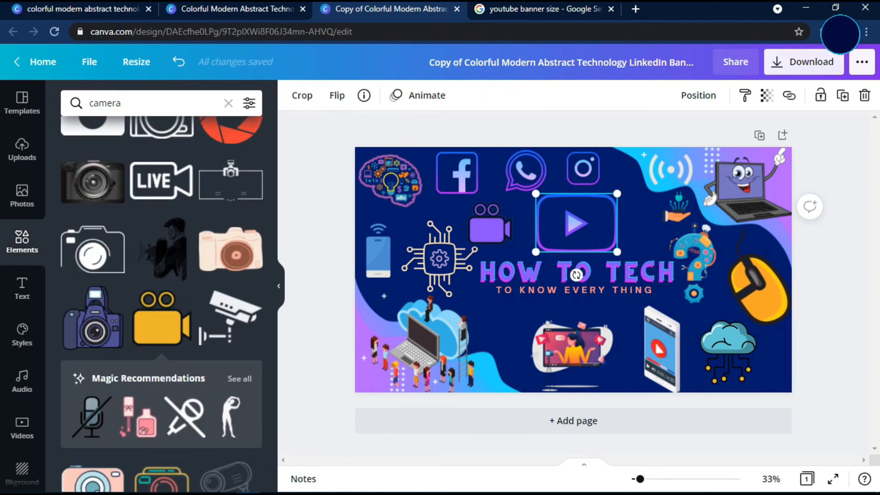
Download the banner as a 2048 × 1152 px PNG, declining the Free Download Manager transfer and minimizing that program
{"action": "left_click", "coordinate": [803, 61]}
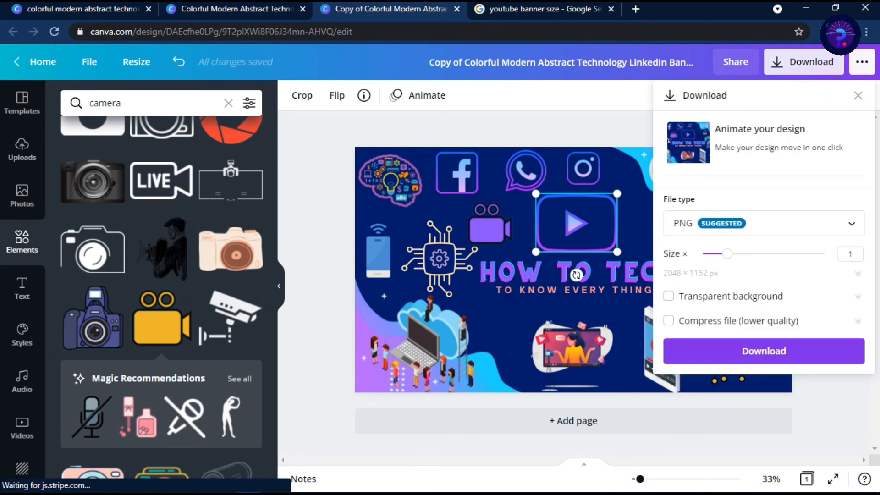
{"action": "left_click", "coordinate": [764, 351]}
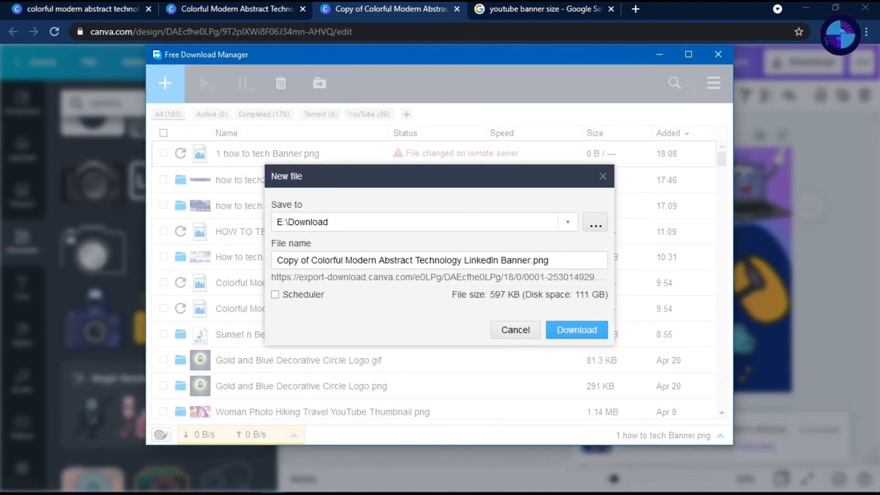
{"action": "left_click", "coordinate": [516, 330]}
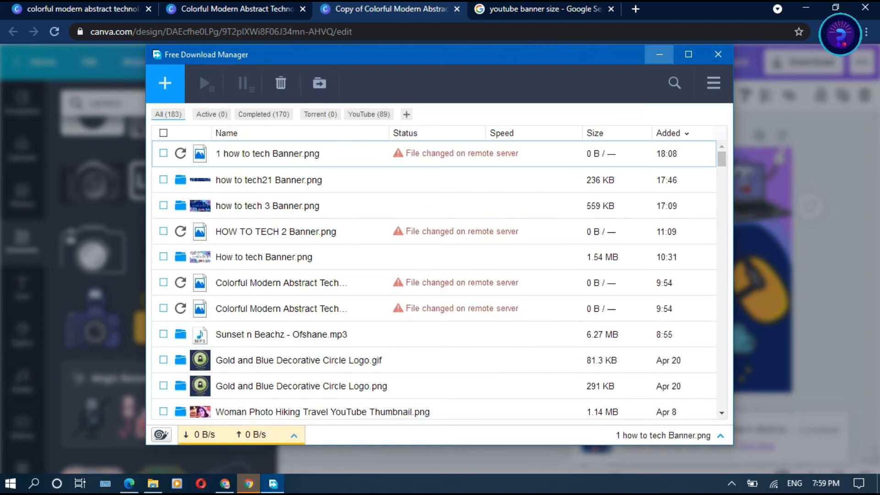
{"action": "left_click", "coordinate": [659, 54]}
Save the banner to E:\Download as "Copy of Colorful Modern Abstract Technology LinkedIn Banner.png" and open the downloaded image
{"action": "mouse_move", "coordinate": [250, 485]}
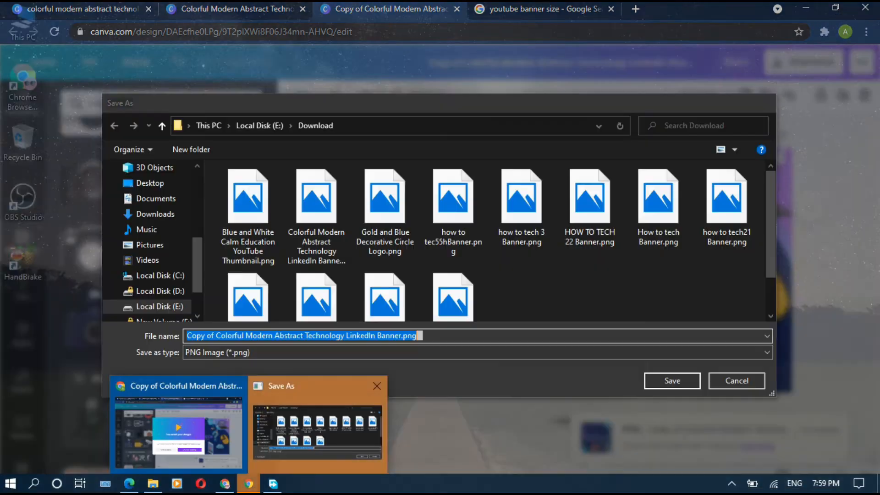
{"action": "left_click", "coordinate": [318, 426]}
{"action": "left_click", "coordinate": [672, 380]}
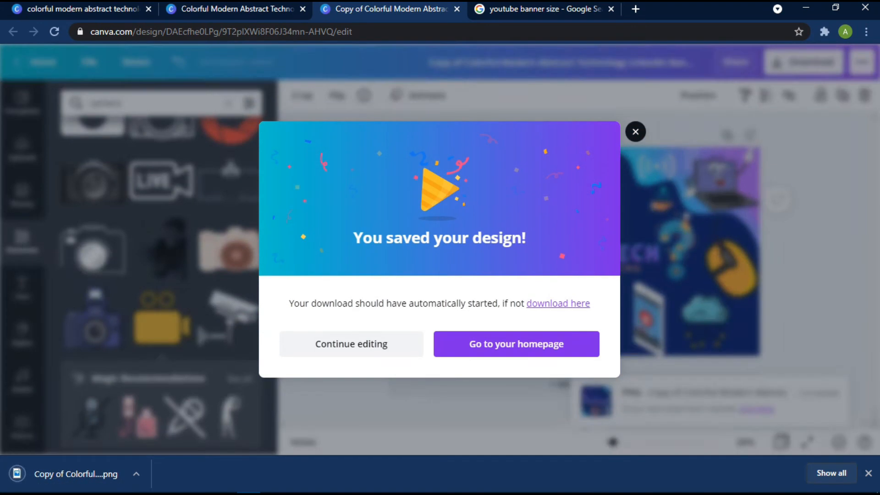
{"action": "left_click", "coordinate": [351, 343]}
{"action": "left_click", "coordinate": [76, 474]}
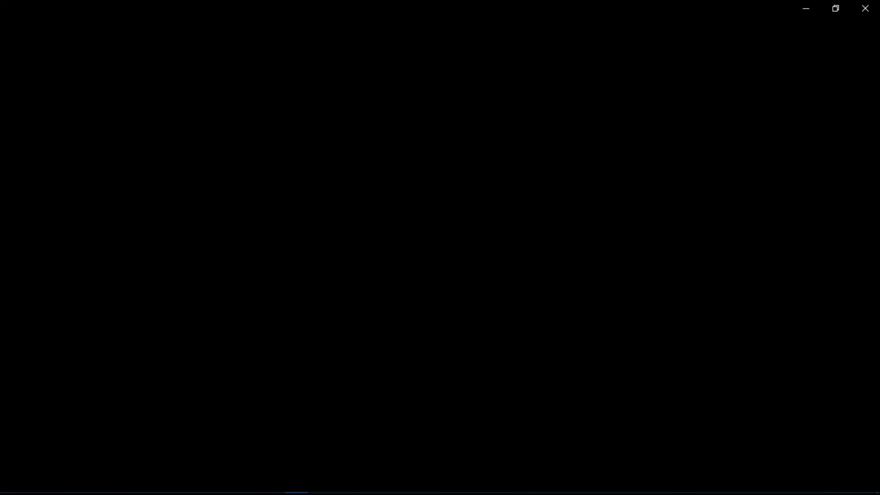